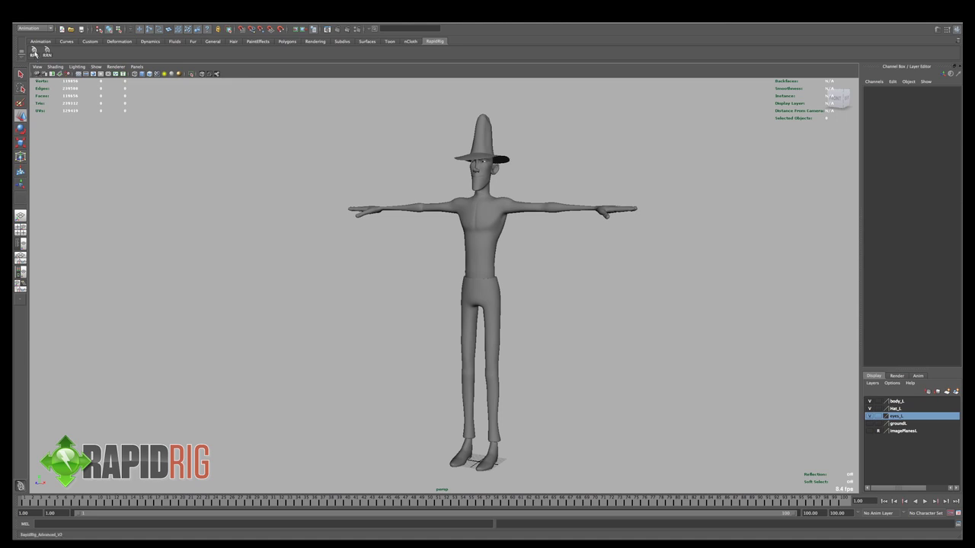
Open the Rapid Rig: Advanced 2 tool and view the T-posed character from several angles.
left_click(33, 52)
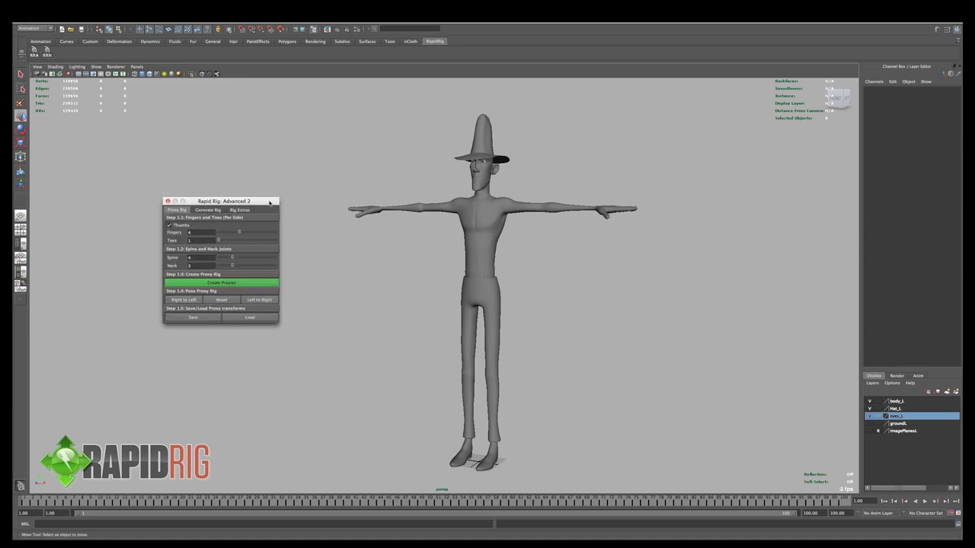
left_click_drag(471, 284, 344, 271, "alt")
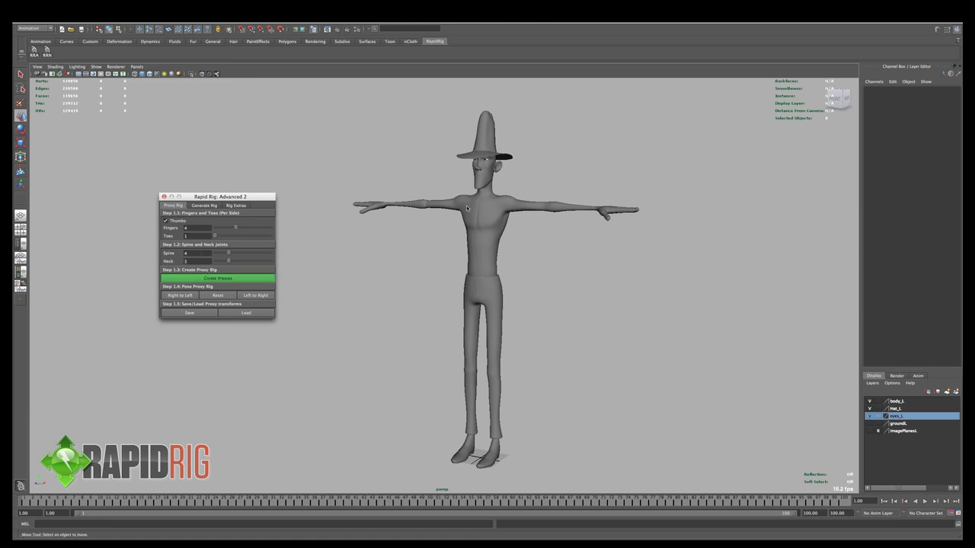
left_click_drag(402, 242, 545, 242, "alt")
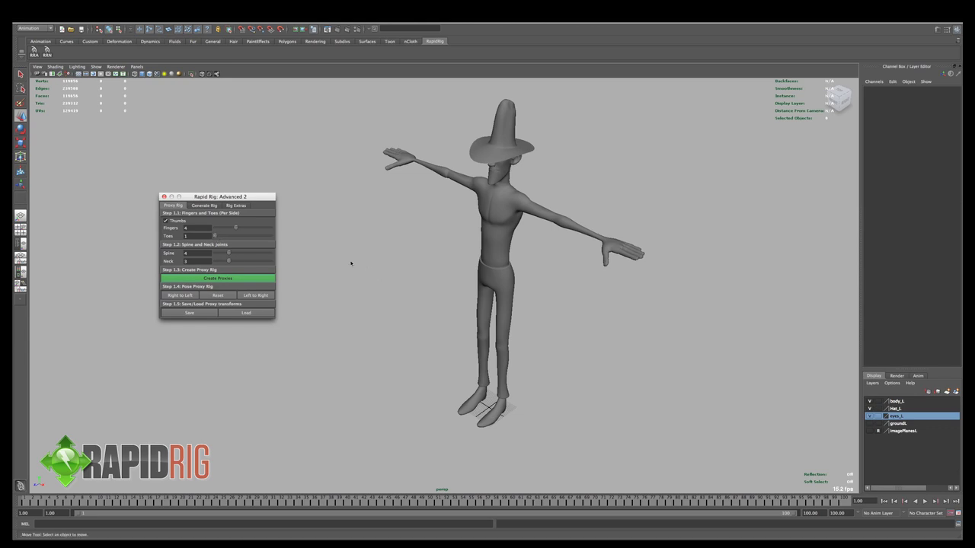
left_click_drag(350, 263, 400, 255, "alt")
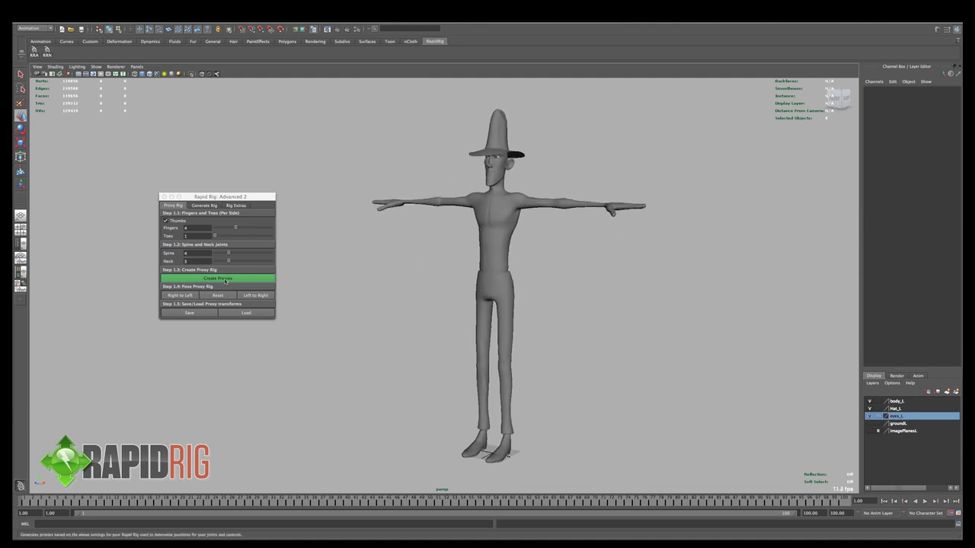
Create the proxy rig with thumbs, 4 fingers, 1 toe, 4 spine joints and 3 neck joints.
left_click(228, 255)
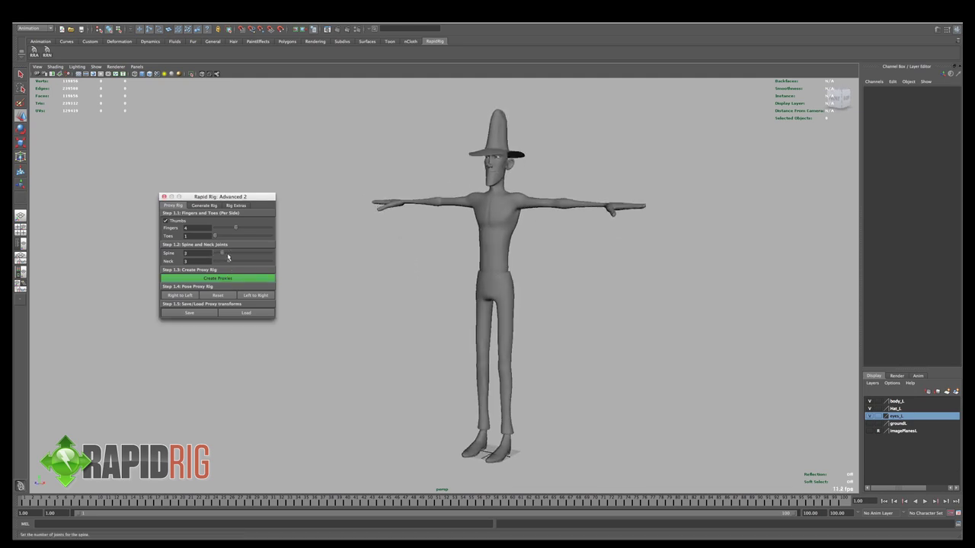
mouse_move(227, 255)
left_mouse_down()
mouse_move(256, 256)
mouse_move(207, 264)
mouse_move(294, 265)
mouse_move(222, 264)
left_mouse_up()
left_click_drag(221, 262, 228, 263)
left_click(236, 279)
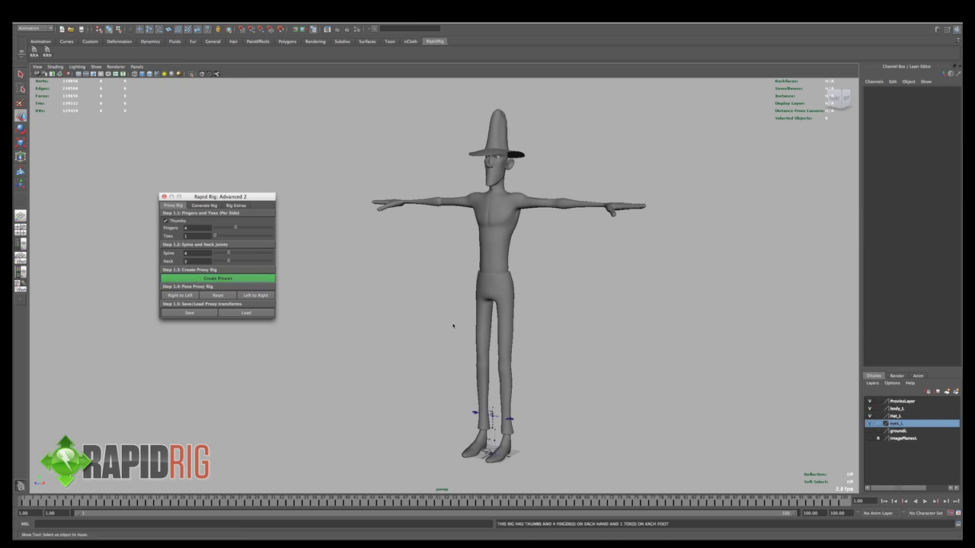
Scale the main proxy control at the feet uniformly to about 6.45 so the proxies match the character's height and arm span.
left_click_drag(452, 327, 473, 348, "alt")
middle_click_drag(473, 348, 475, 293, "alt")
right_click_drag(476, 293, 496, 340, "alt")
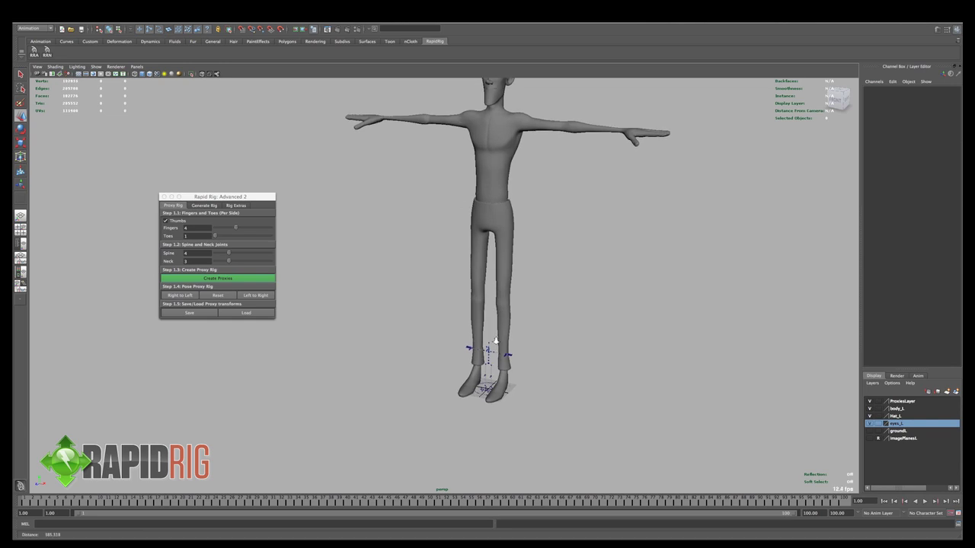
left_click(488, 388)
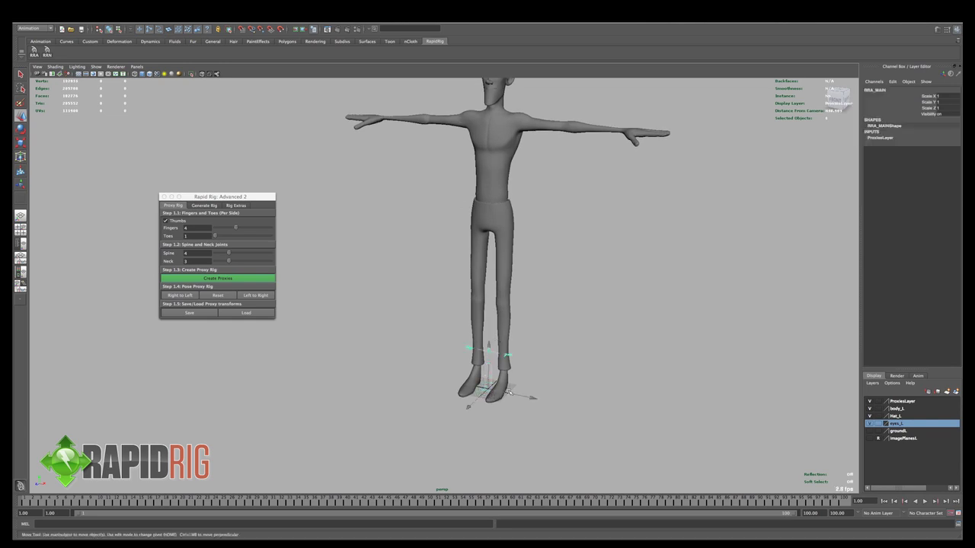
right_click_drag(521, 383, 414, 373, "alt")
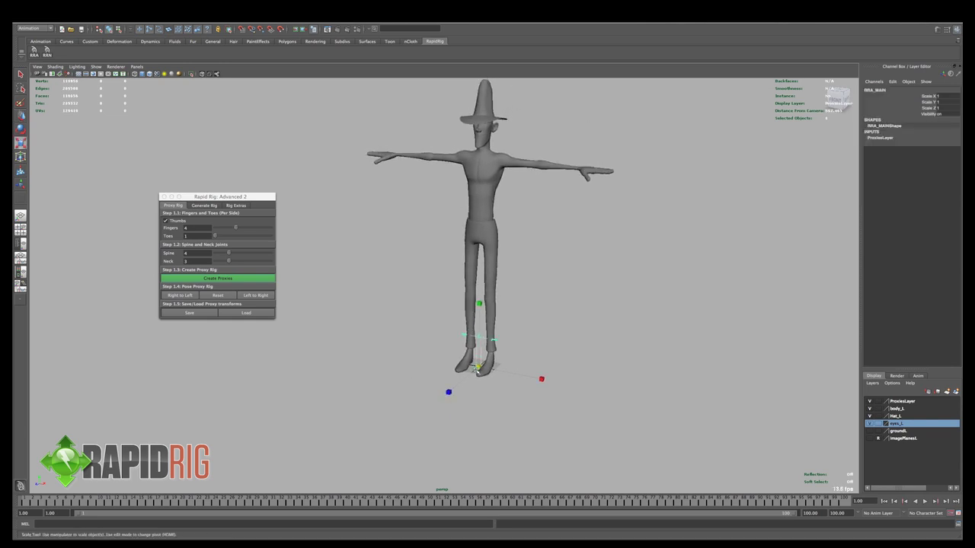
left_click_drag(478, 369, 732, 210)
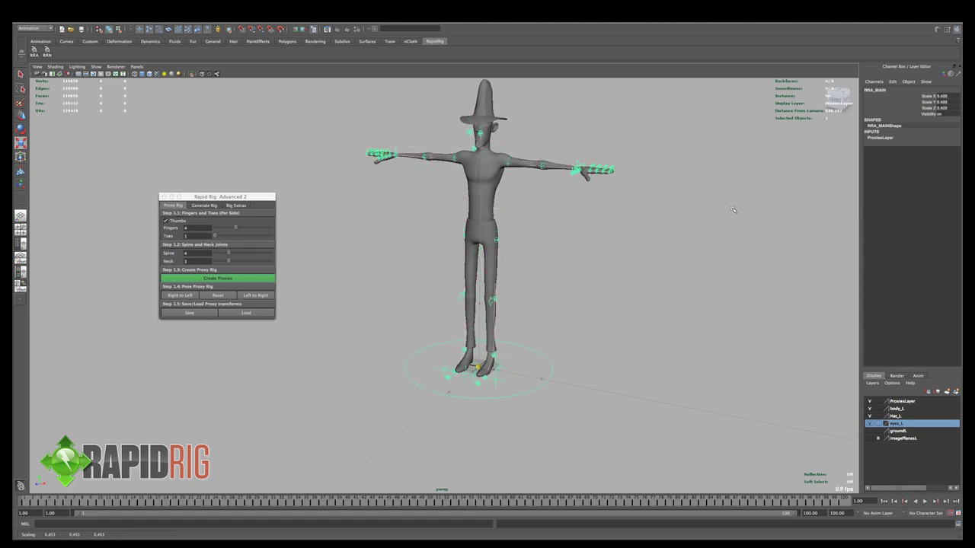
left_click_drag(602, 291, 575, 310, "alt")
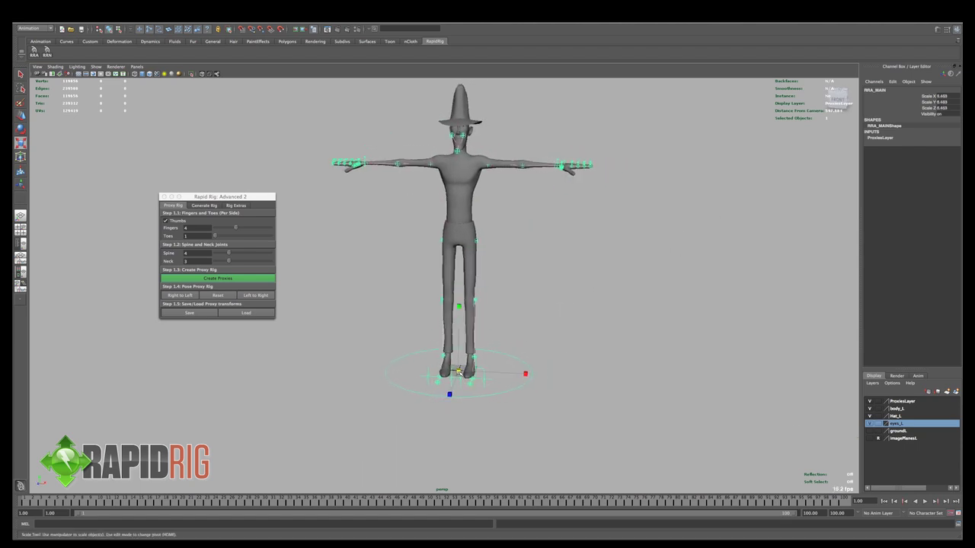
left_click_drag(460, 372, 458, 371)
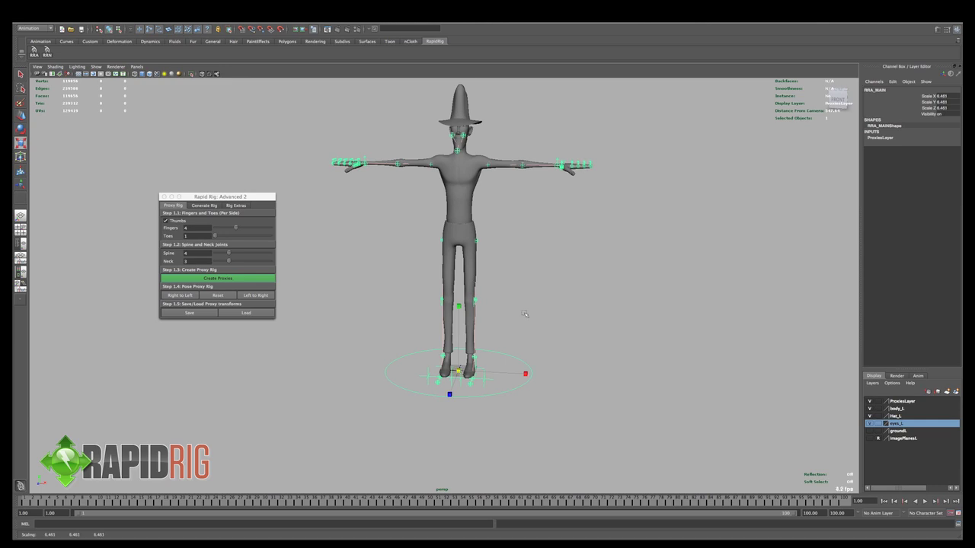
mouse_move(530, 305)
left_mouse_down("alt")
mouse_move(425, 319)
mouse_move(542, 296)
mouse_move(520, 305)
left_mouse_up("alt")
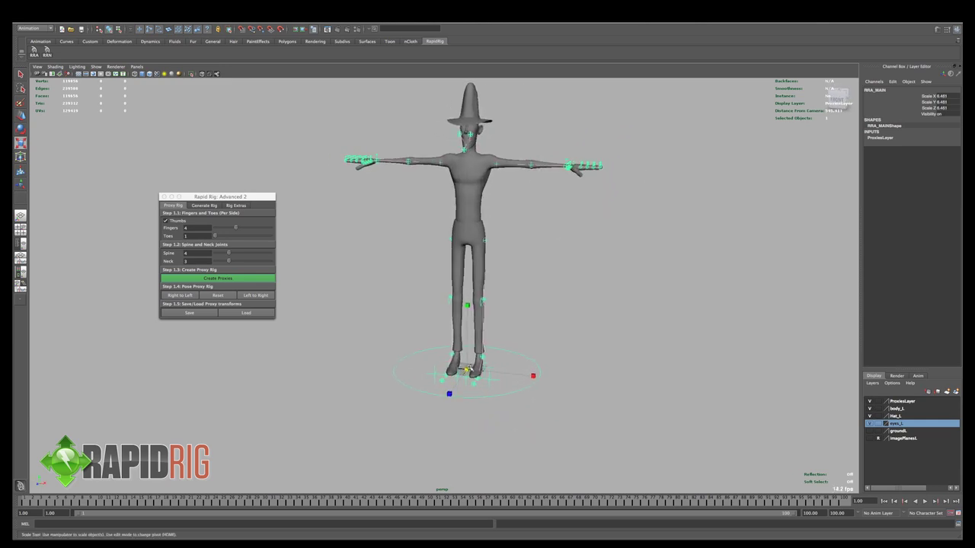
left_click(541, 307)
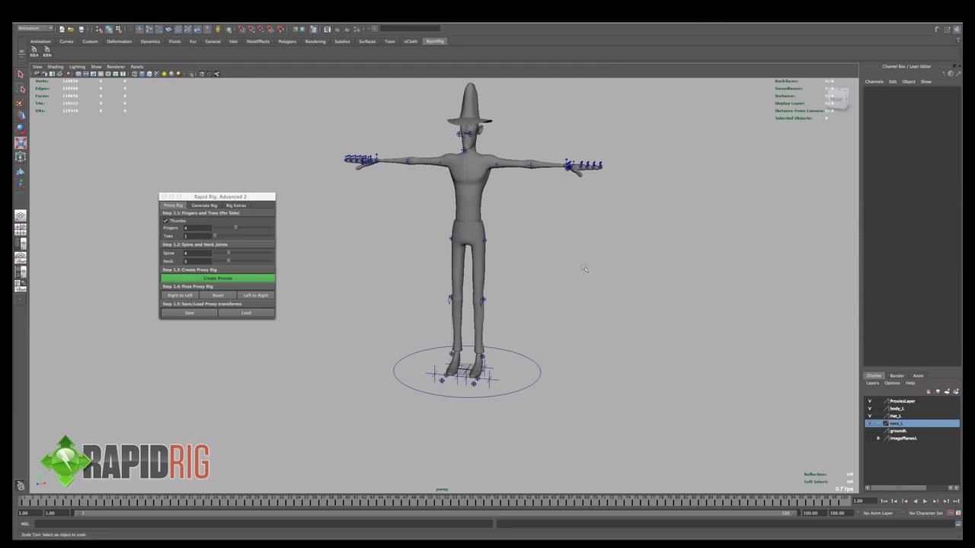
Move the Rapid Rig window further away from the character and leave all proxies deselected.
left_click(483, 240)
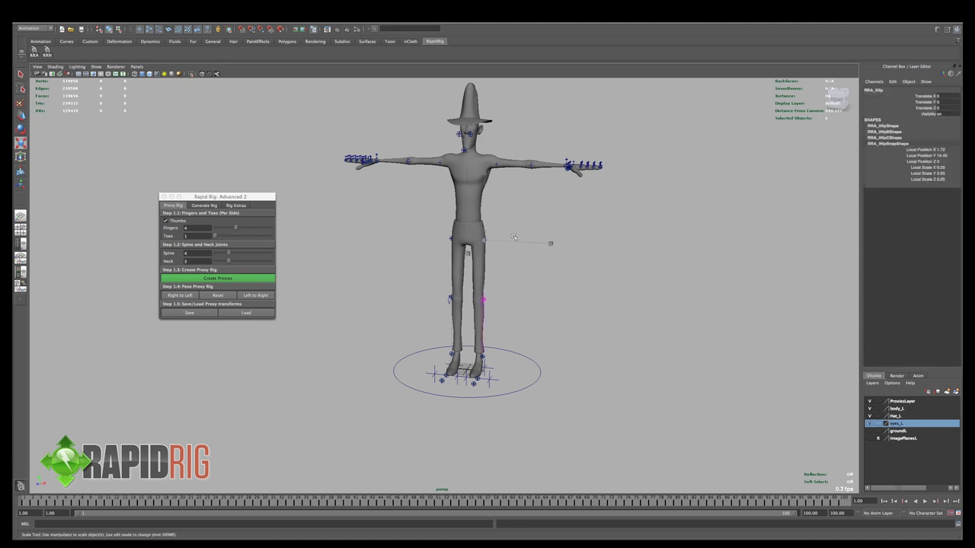
left_click(558, 307)
left_click_drag(217, 200, 162, 180)
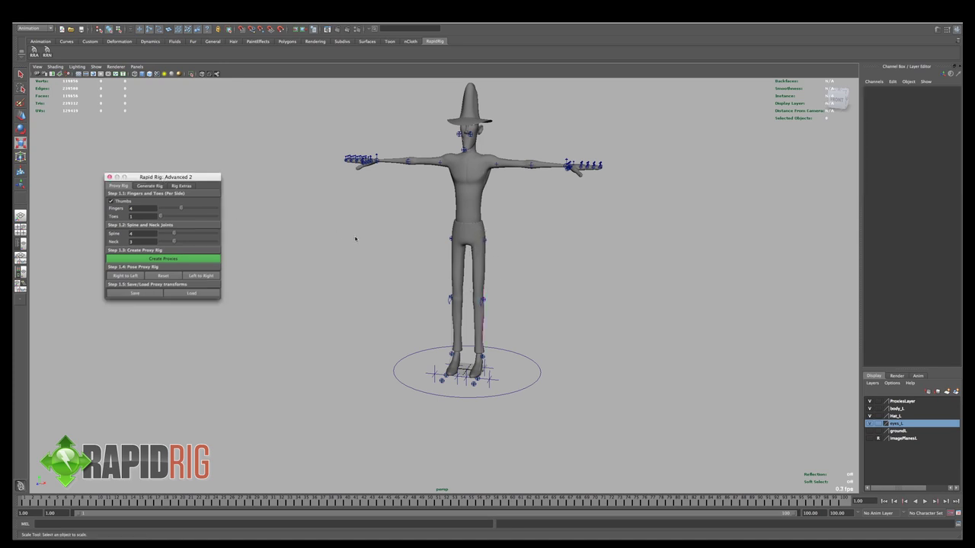
left_click(354, 239)
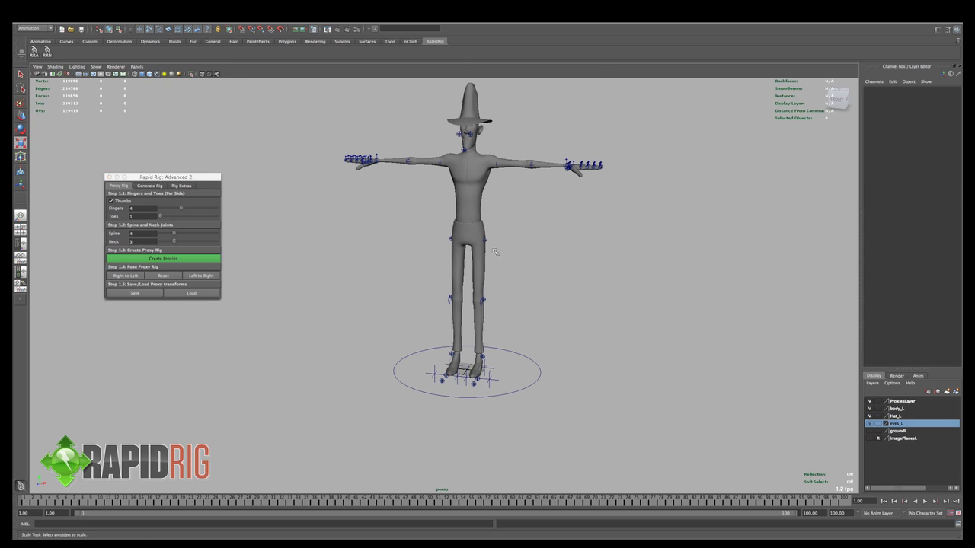
In the full-size front view, raise the root proxy in the pelvis by about 0.14 in Translate Y.
key("space")
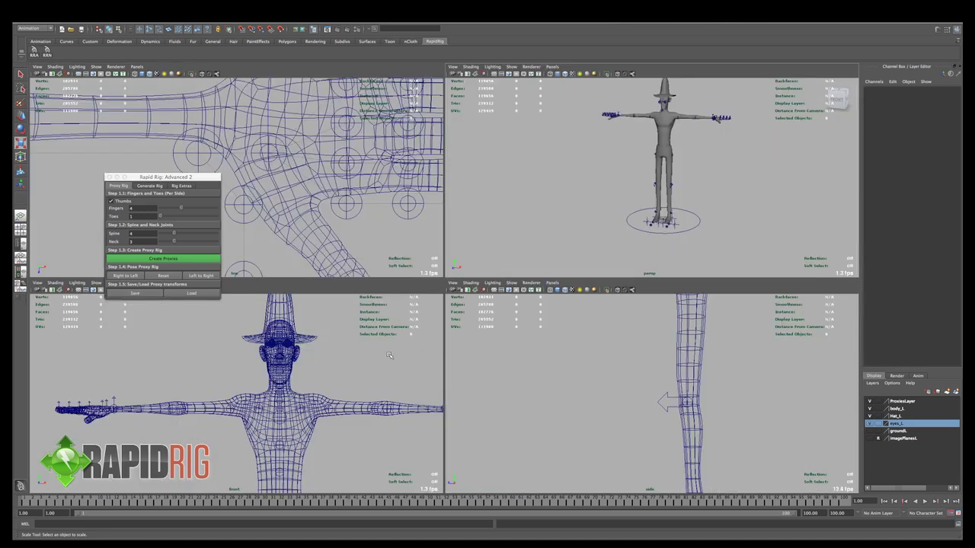
key("space")
scroll(510, 327, "up", 5)
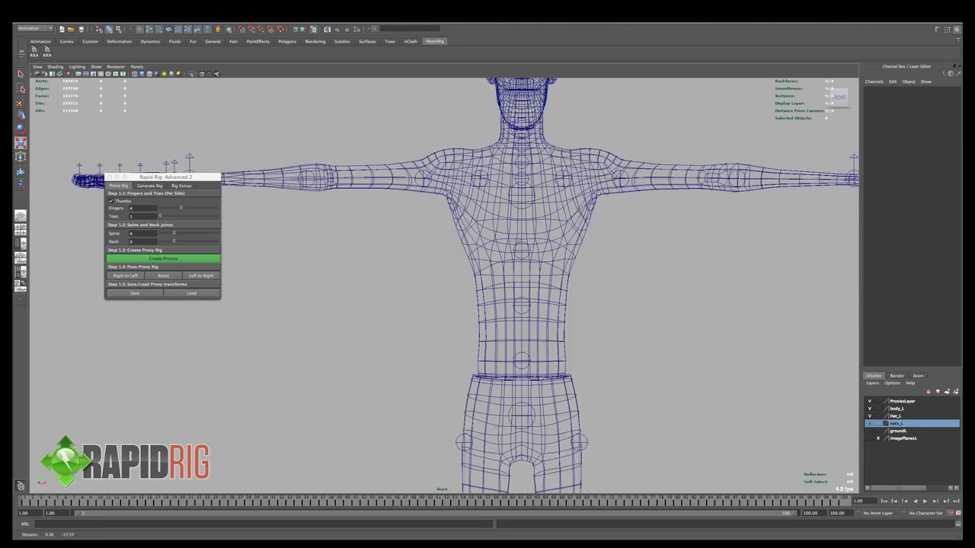
left_click(530, 405)
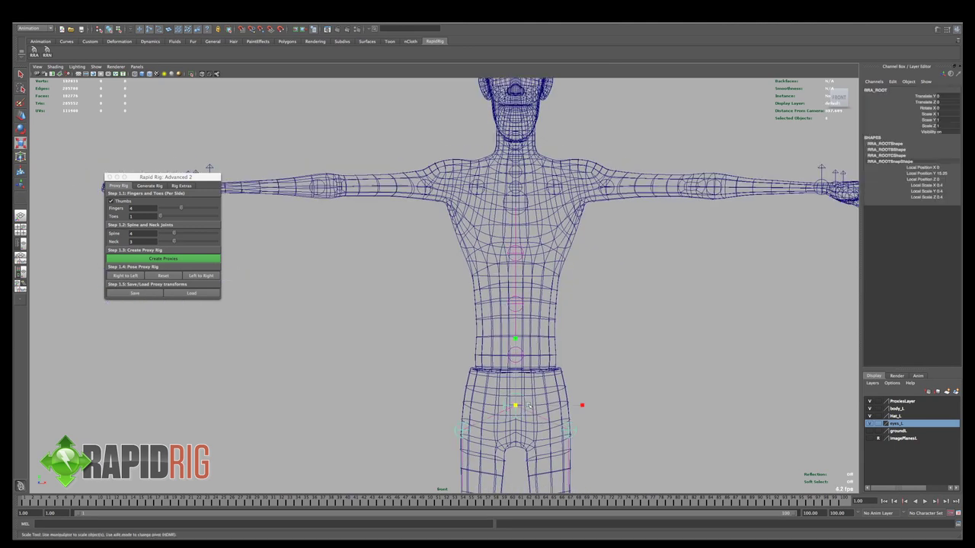
scroll(535, 395, "down", 5)
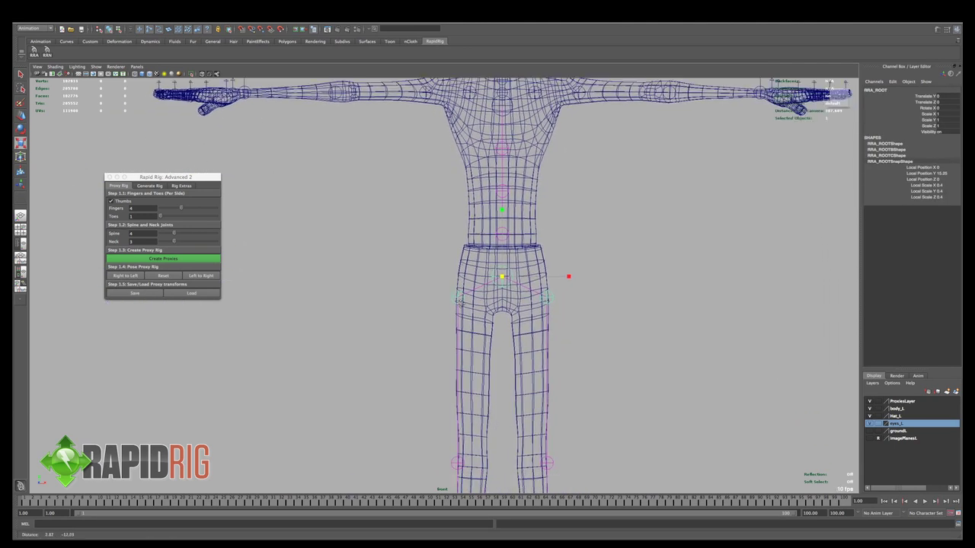
scroll(522, 276, "down", 3)
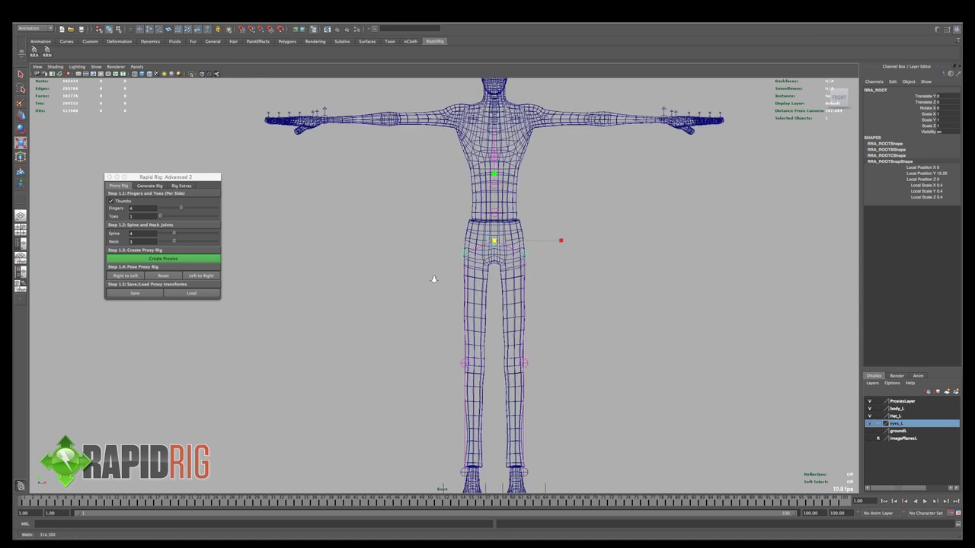
middle_click_drag(522, 275, 522, 256, "alt")
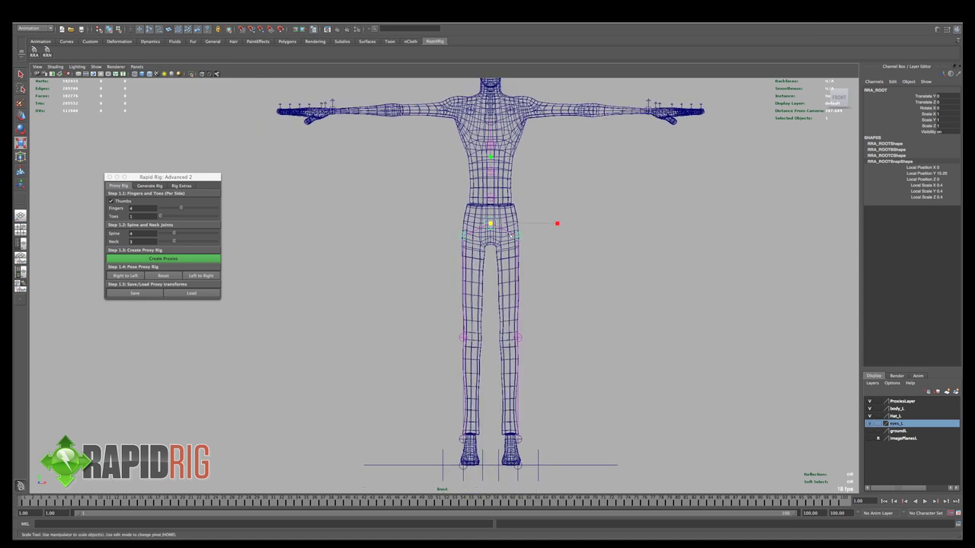
key("w")
left_click_drag(490, 214, 492, 213)
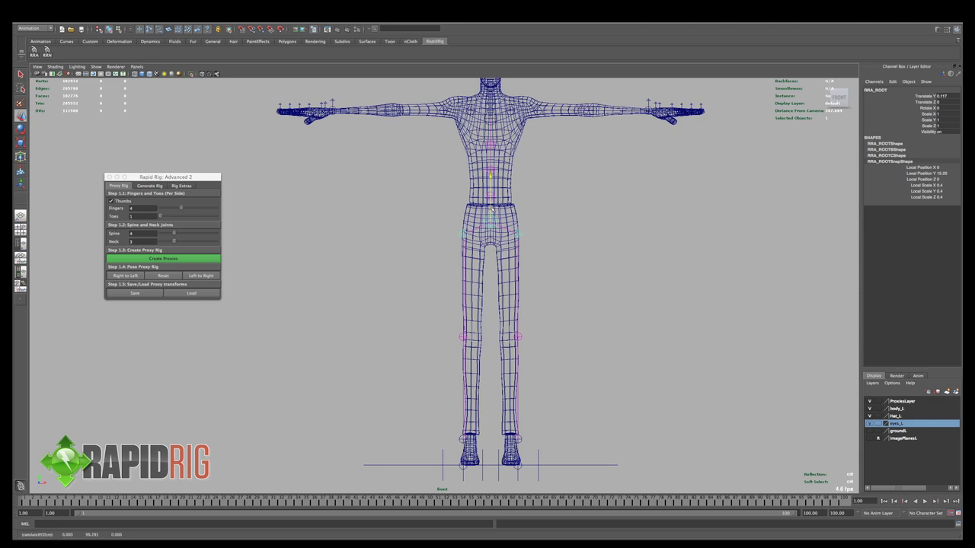
Move the character's left hip and left ankle proxies inward and slightly up to centre them in the leg mesh.
left_click(519, 235)
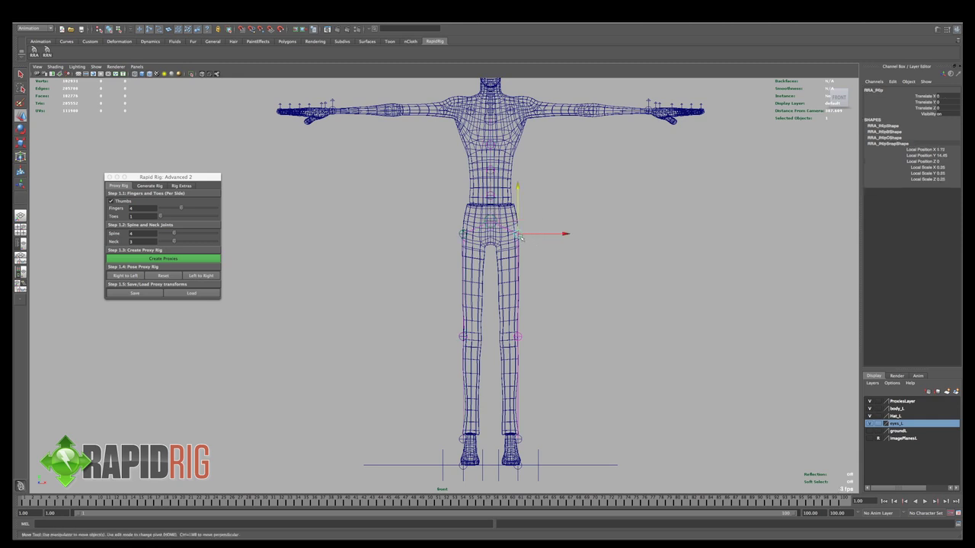
left_click_drag(520, 238, 508, 224)
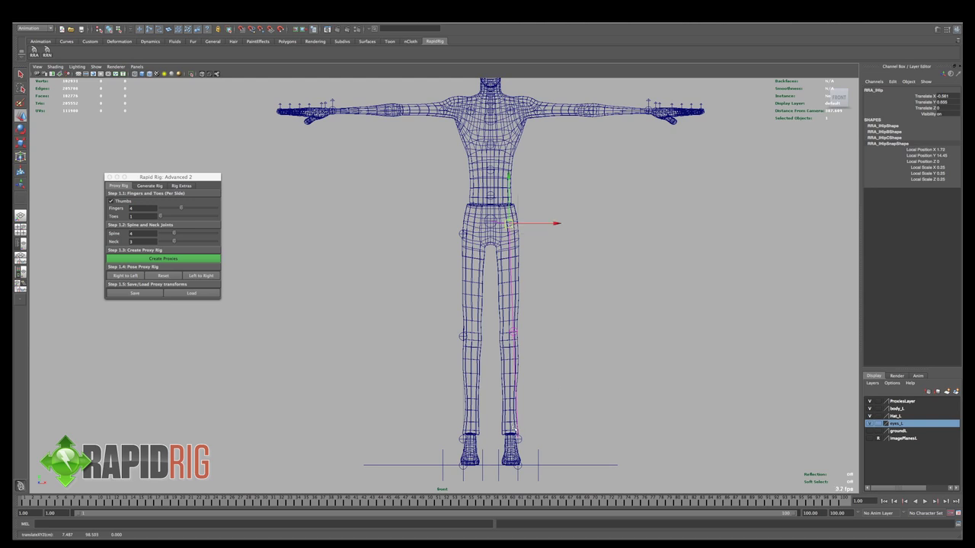
left_click(523, 441)
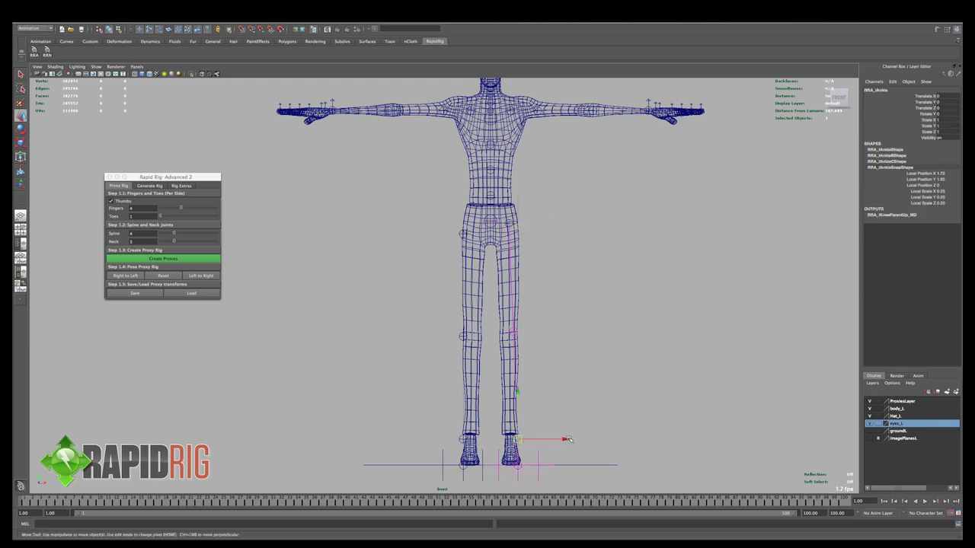
left_click_drag(570, 440, 559, 440)
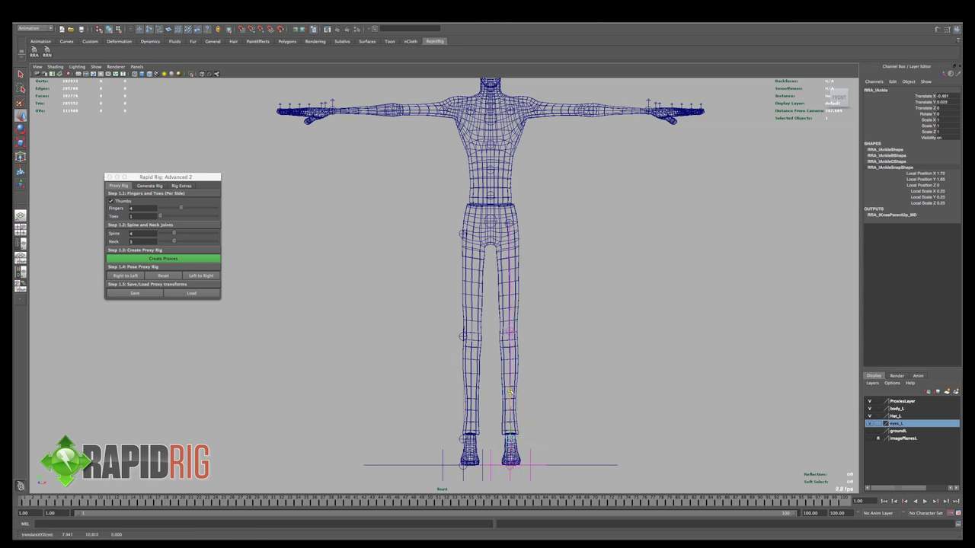
left_click_drag(511, 396, 511, 390)
Raise the top spine proxy in the upper chest by about 0.58 in Translate Y.
middle_click_drag(539, 417, 540, 367, "alt")
right_click_drag(540, 367, 559, 366, "alt")
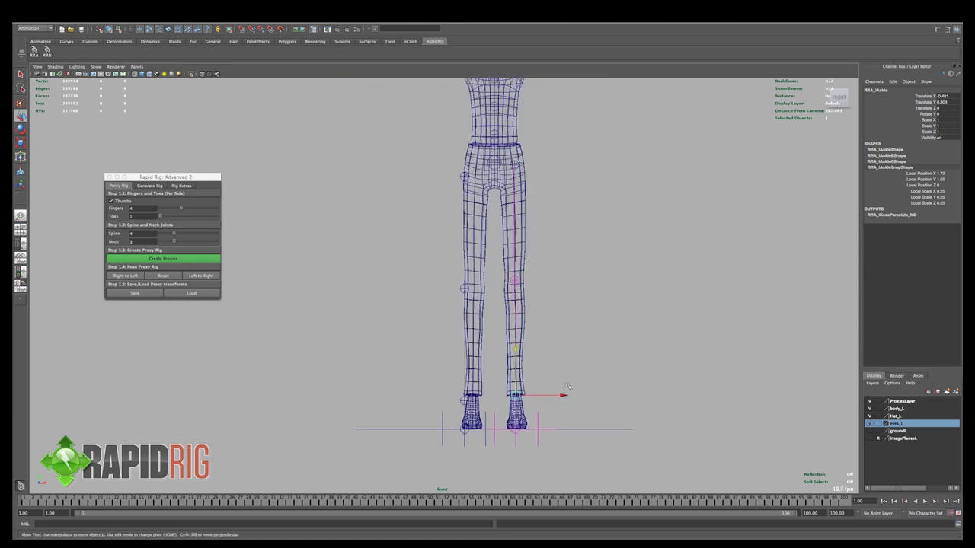
middle_click_drag(559, 366, 570, 468, "alt")
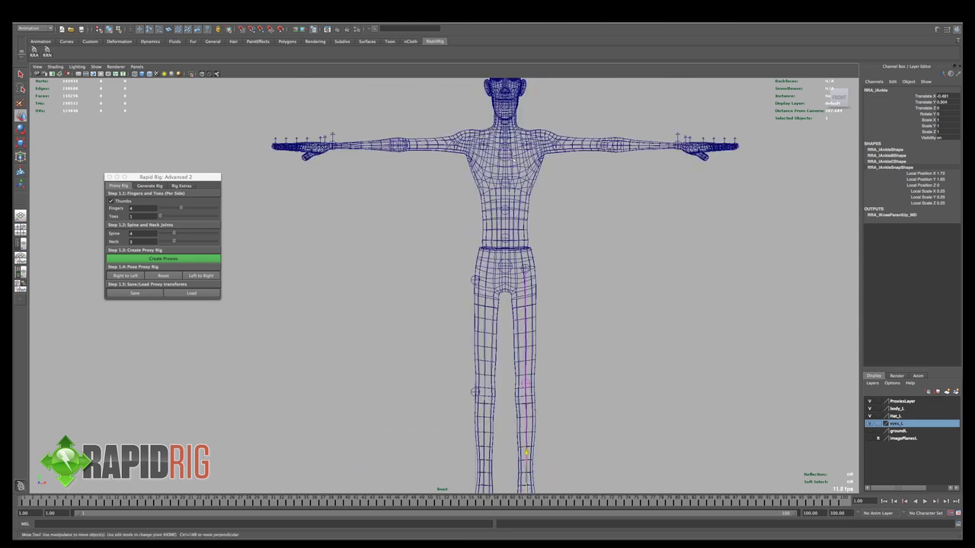
left_click(507, 155)
middle_click_drag(562, 211, 567, 286, "alt")
right_click_drag(567, 286, 587, 284, "alt")
left_click_drag(520, 197, 521, 188)
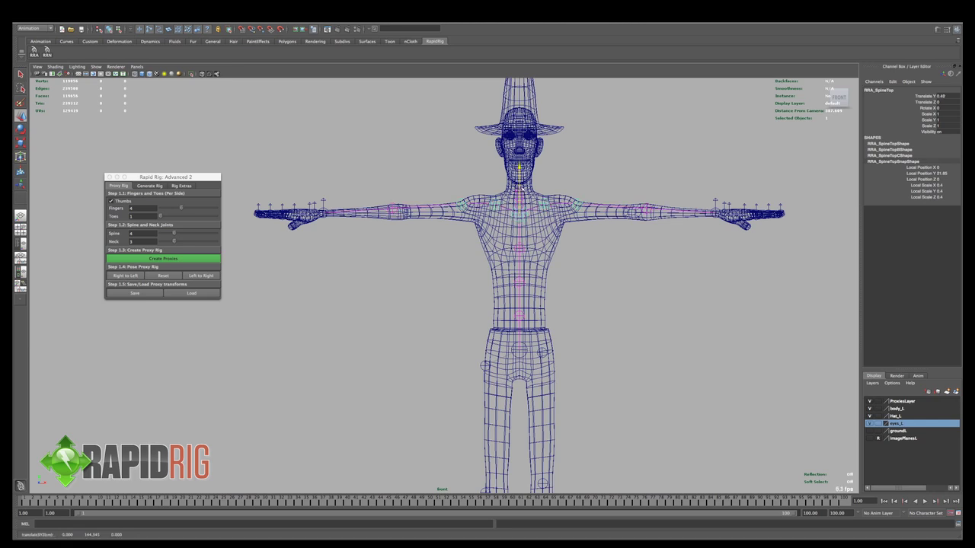
Position the left clavicle proxy inward and lower, beside the top of the chest.
left_click_drag(519, 187, 552, 192)
scroll(567, 204, "up", 3)
left_click(565, 182)
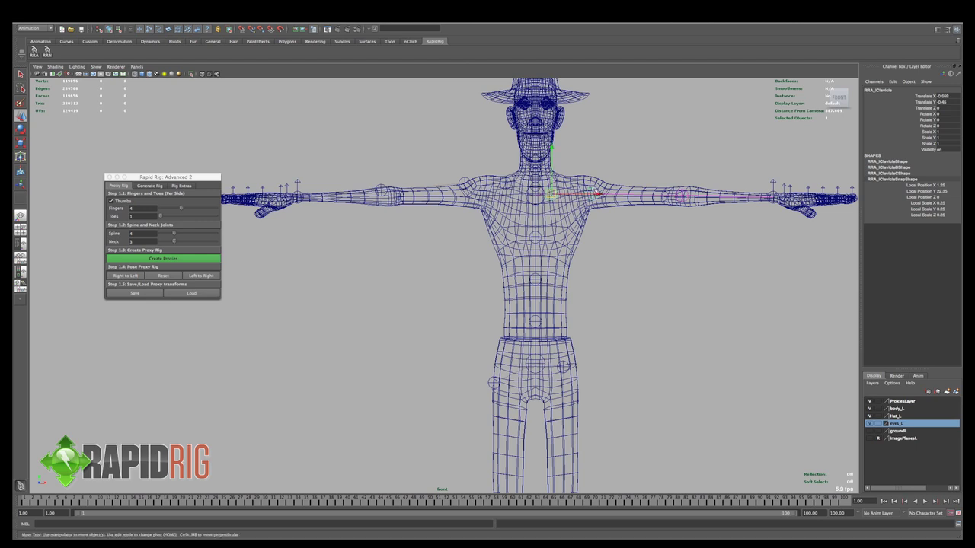
left_click(596, 197)
Examine the root, top spine and intermediate spine proxies by selecting each along the torso.
left_click(542, 361)
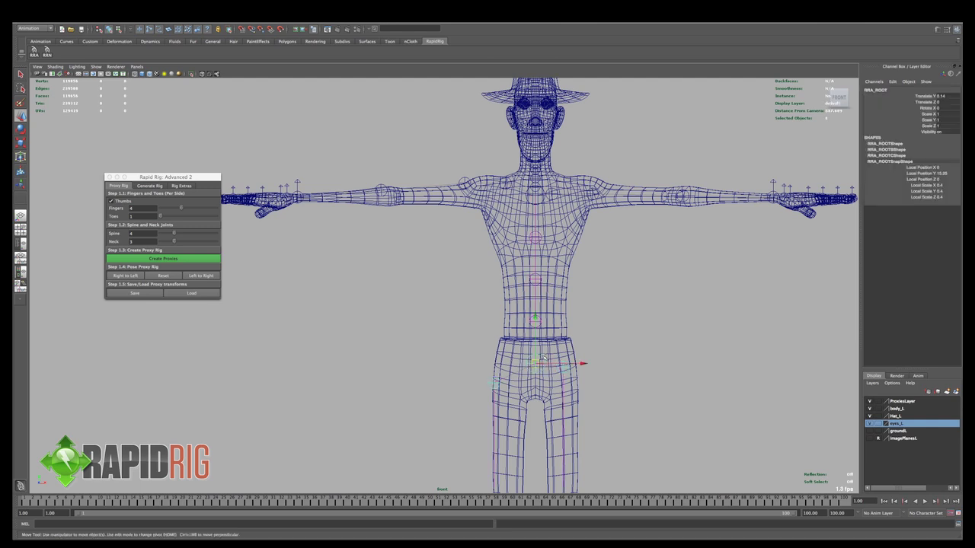
left_click(543, 202)
left_click(539, 237)
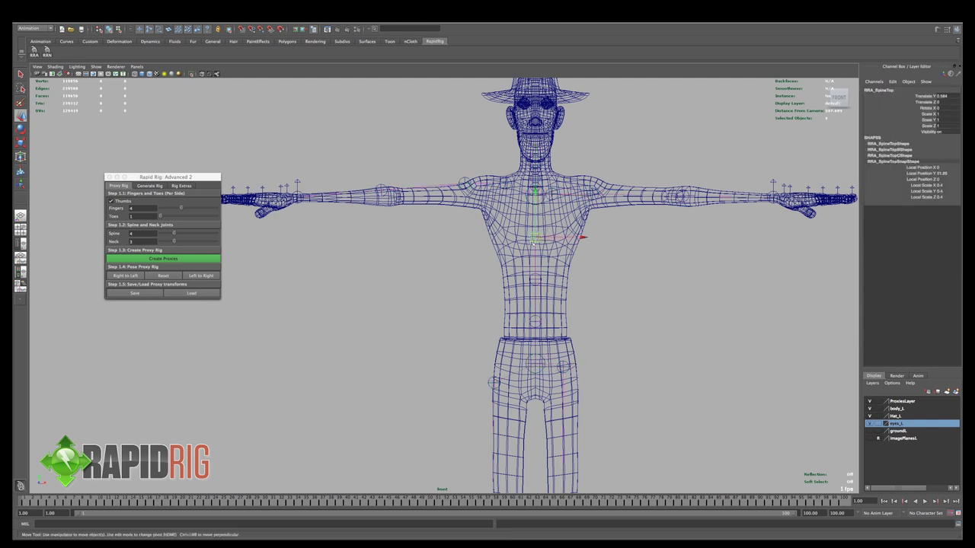
left_click(540, 281)
left_click(533, 317)
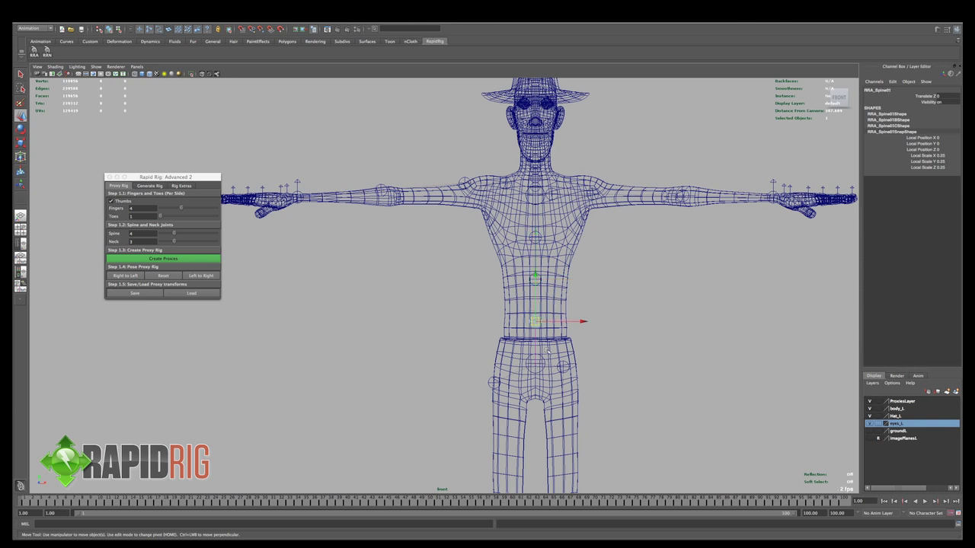
Try to move the lowest spine proxy and the root proxy sideways in the front view.
left_click(556, 325)
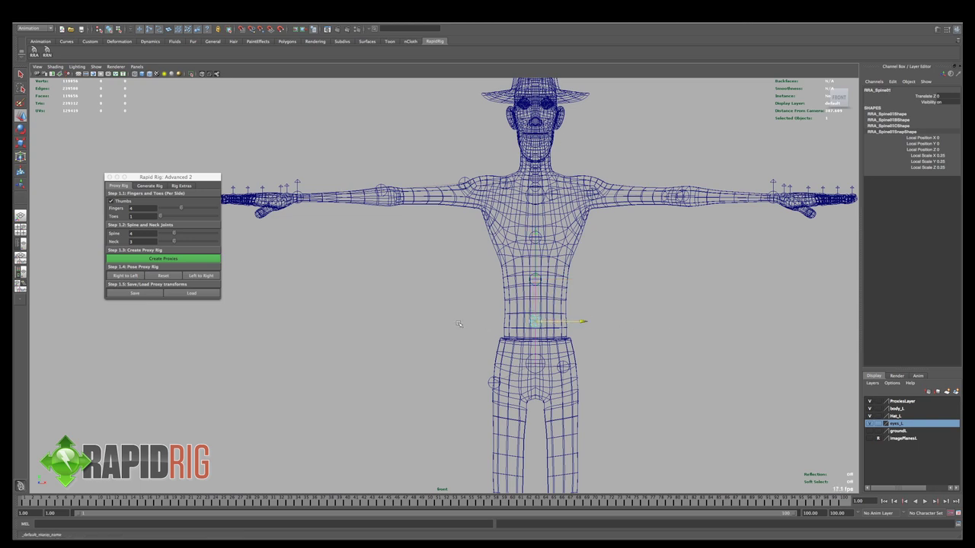
left_click(534, 366)
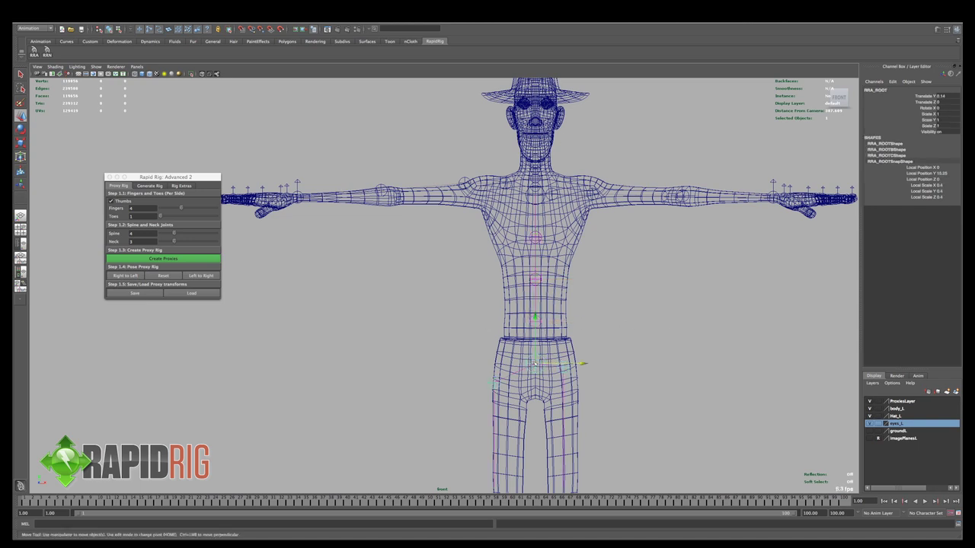
left_click(663, 324)
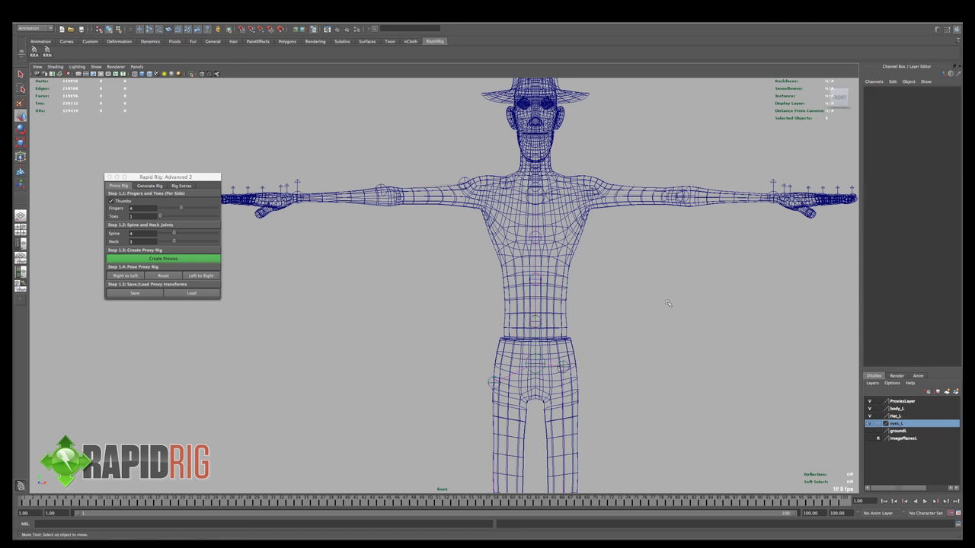
key("space")
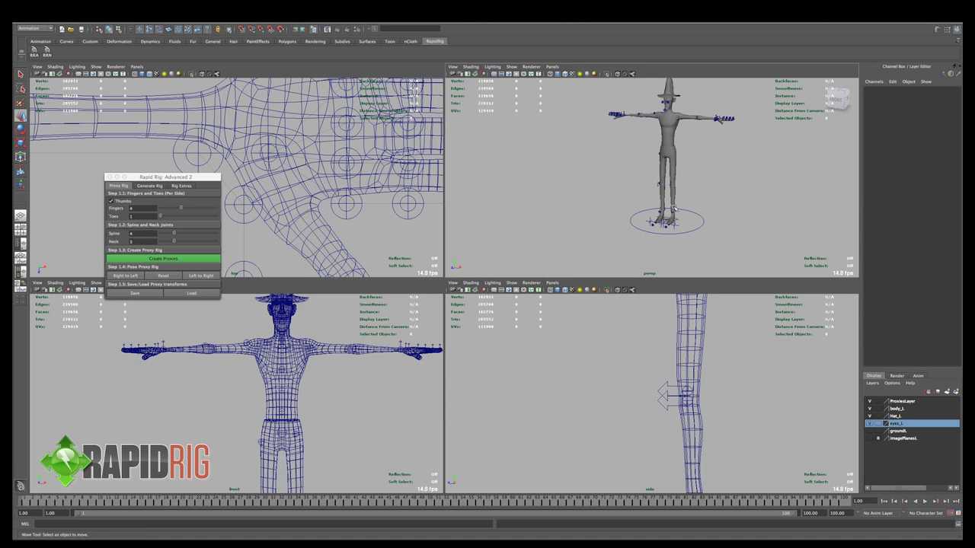
key("space")
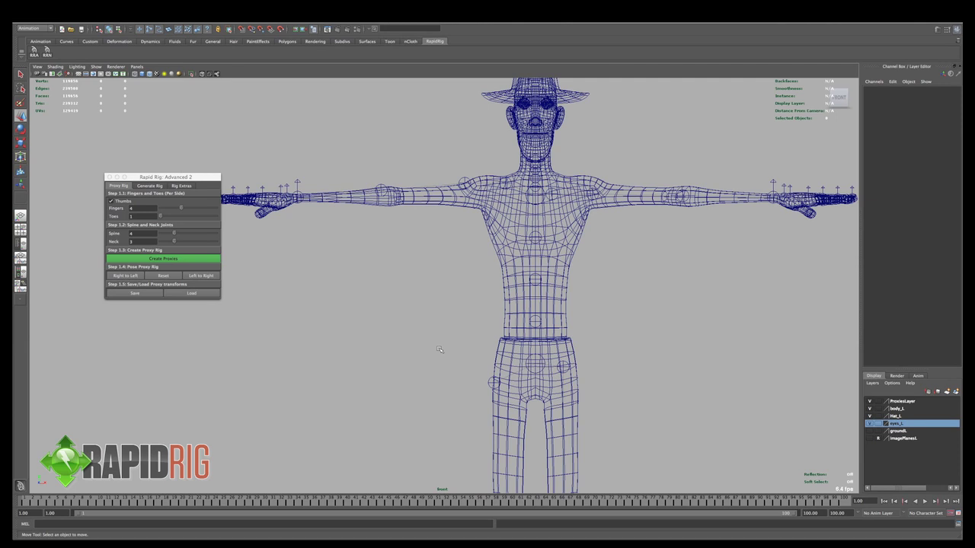
Move the left shoulder proxy slightly inward to the shoulder joint, to about -0.26 in Translate X.
left_click(594, 194)
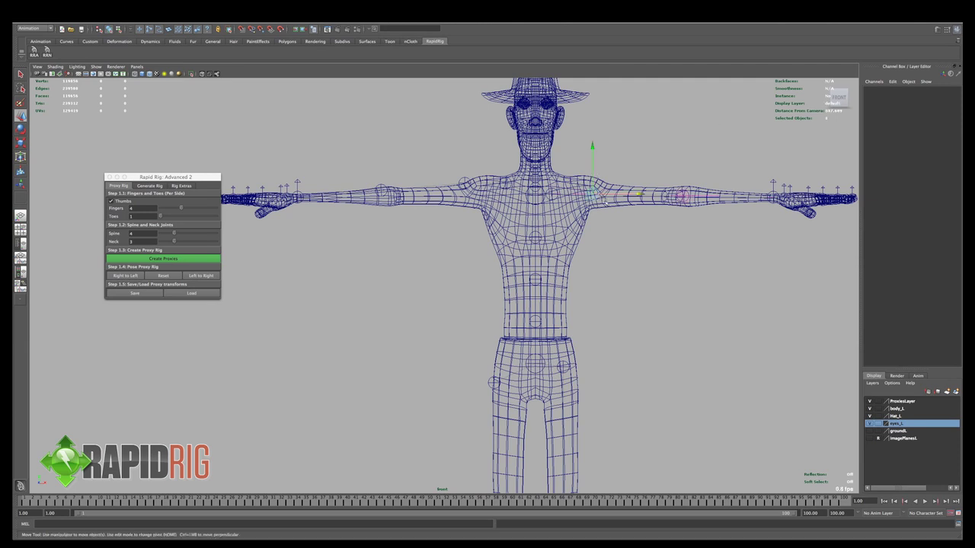
right_click_drag(479, 195, 567, 196, "alt")
middle_click_drag(571, 195, 519, 218, "alt")
left_click_drag(561, 205, 555, 204)
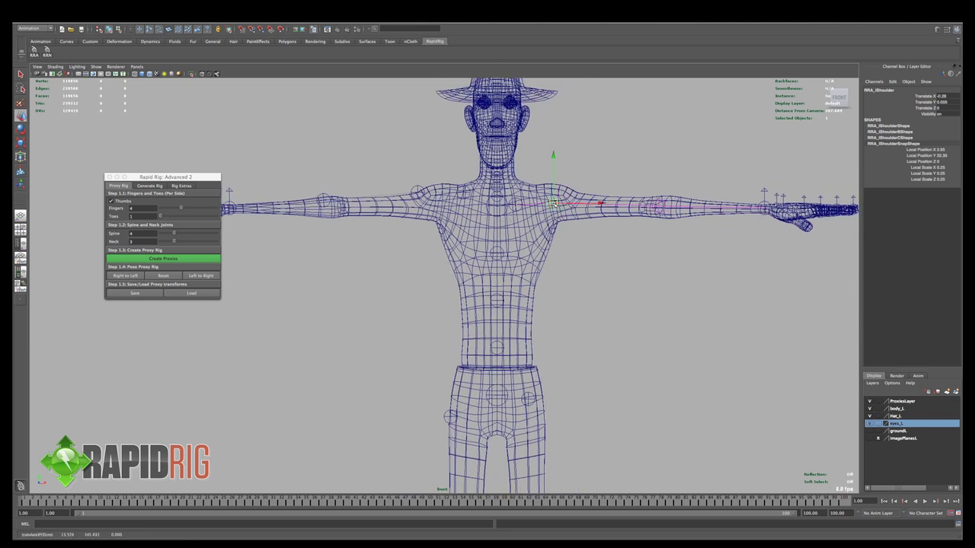
Move the left wrist proxy slightly outward along the arm to sit at the base of the hand.
middle_click_drag(749, 192, 591, 260, "alt")
left_click(683, 209)
right_click_drag(591, 259, 614, 260, "alt")
left_click_drag(611, 259, 618, 260)
middle_click_drag(519, 243, 603, 211, "alt")
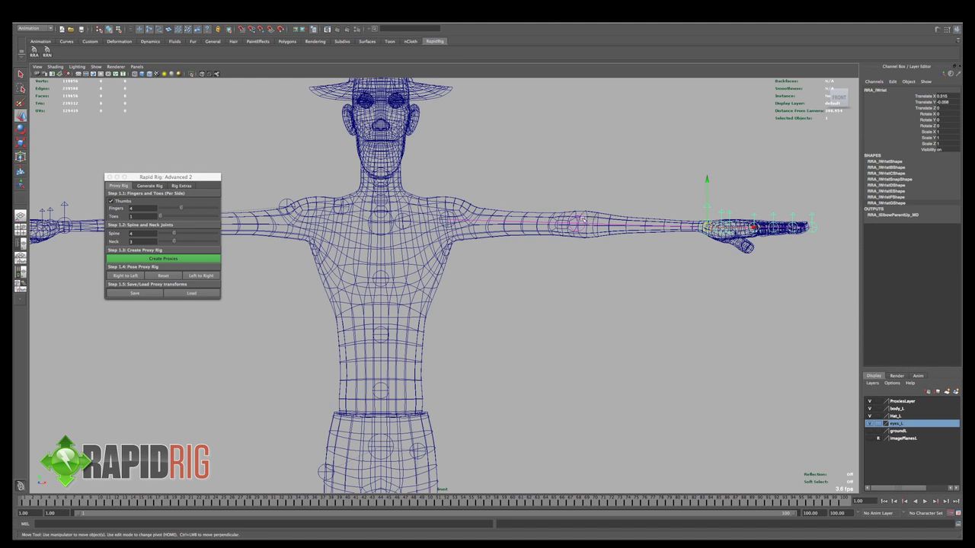
Slide the left elbow proxy inward along the arm to line up with the elbow joint of the mesh.
left_click(583, 220)
left_click_drag(626, 226, 616, 226)
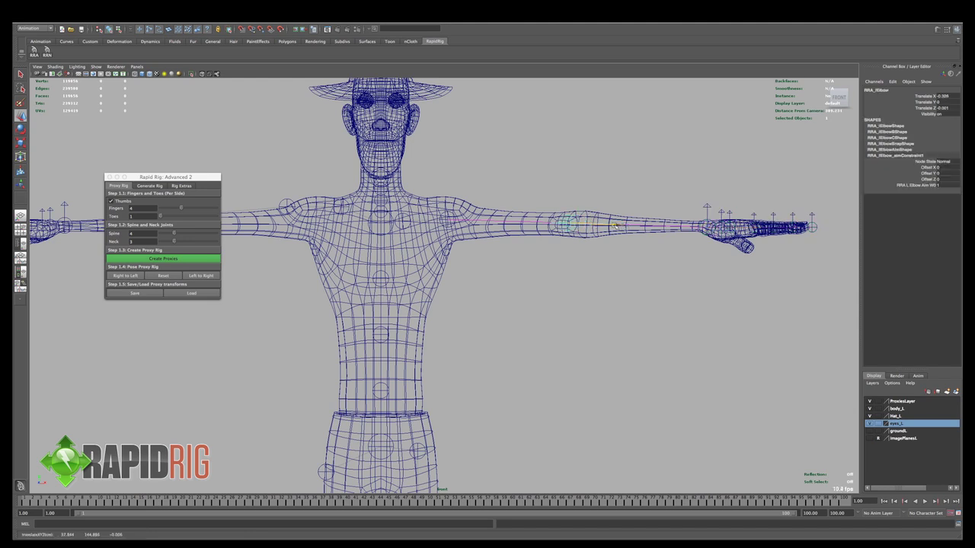
left_click(512, 358)
Try to reposition the right hip proxy by hand, inward and slightly up inside the leg mesh.
scroll(506, 371, "down", 1)
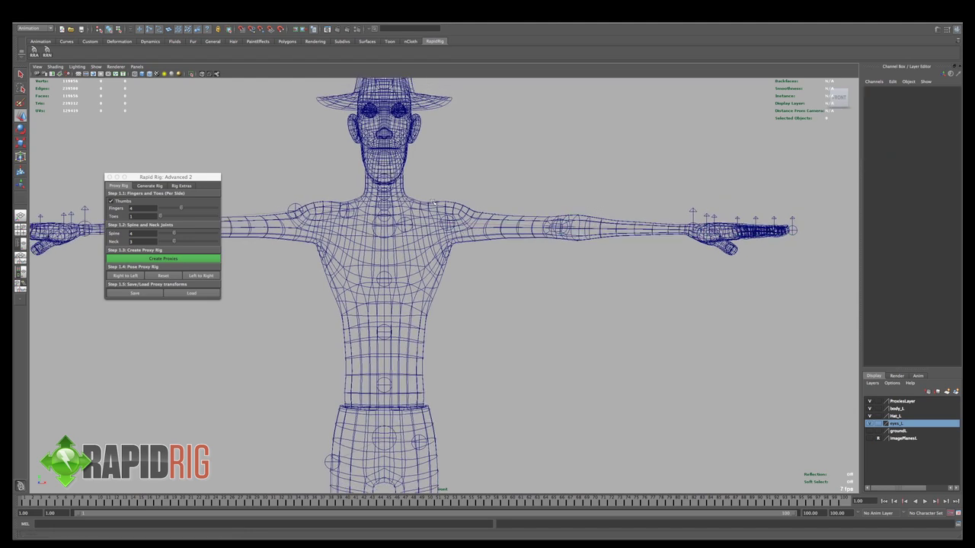
middle_click_drag(504, 372, 573, 294, "alt")
right_click_drag(572, 294, 411, 310, "alt")
right_click_drag(690, 366, 555, 309, "alt")
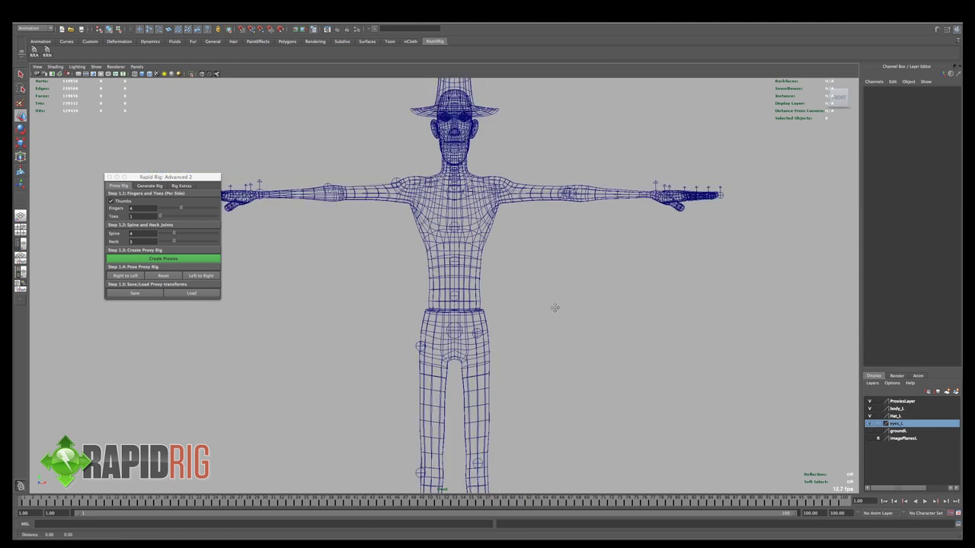
middle_click_drag(513, 355, 571, 317, "alt")
right_click_drag(571, 317, 542, 335, "alt")
middle_click_drag(542, 335, 546, 271, "alt")
right_click_drag(546, 270, 458, 294, "alt")
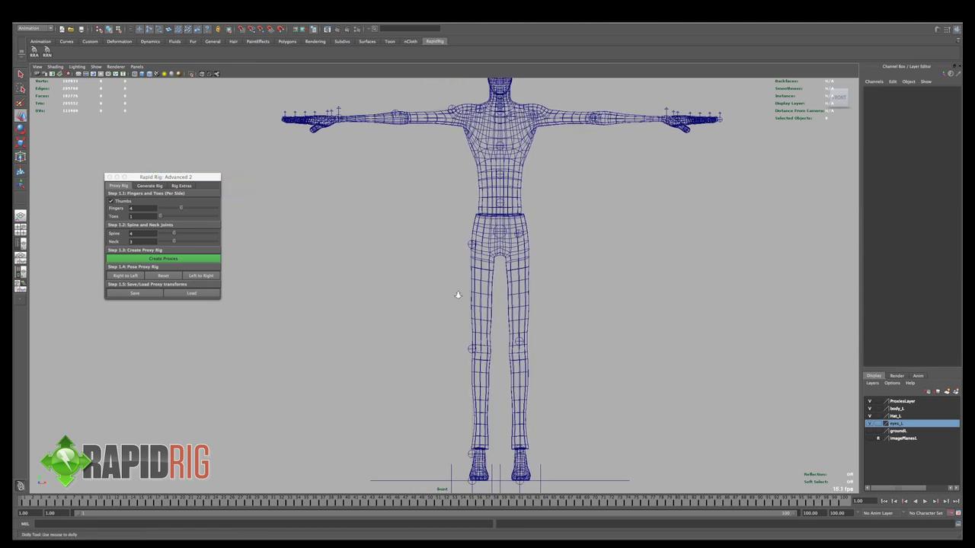
left_click(472, 245)
left_click_drag(472, 246, 481, 238)
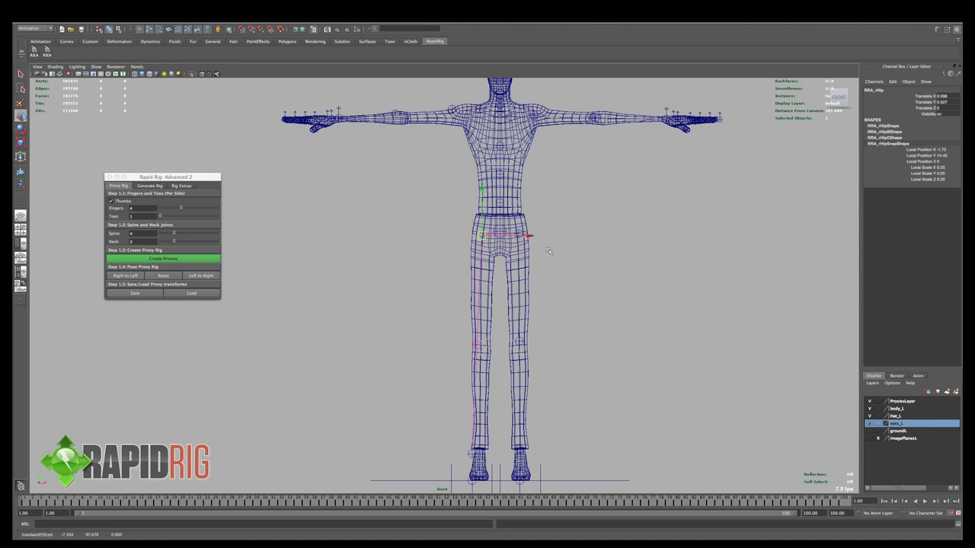
key("ctrl+z")
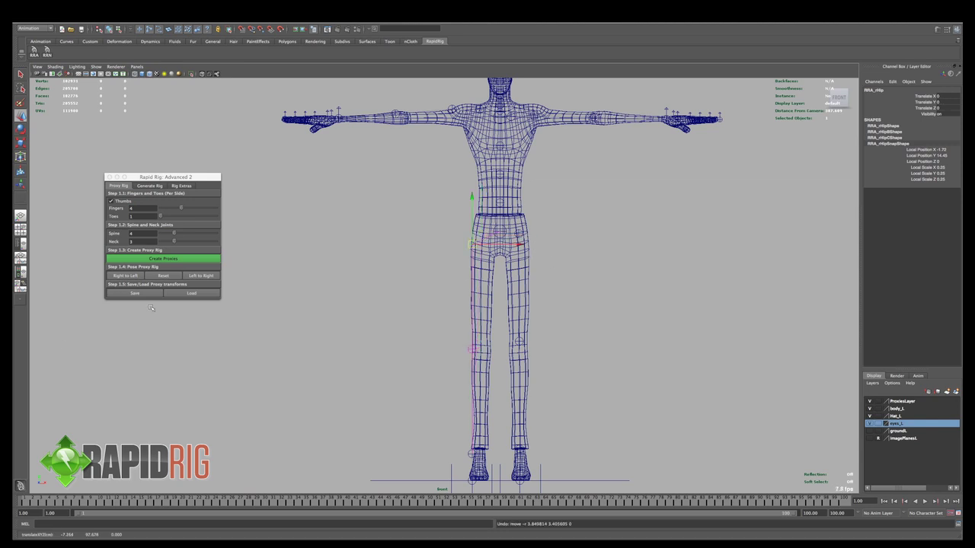
Mirror the left-side proxy placement onto the right side and check it in the perspective view.
left_click(201, 275)
left_click(565, 277)
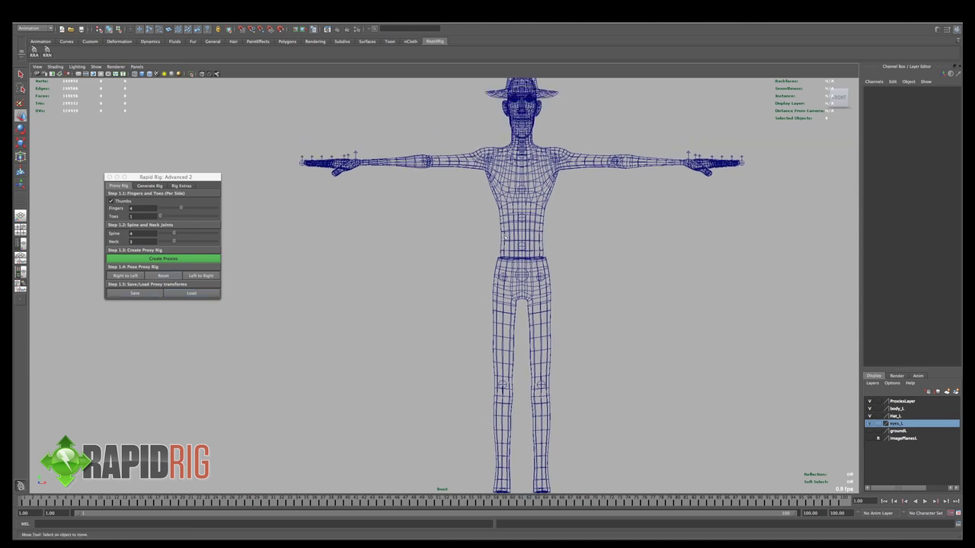
middle_click_drag(464, 300, 476, 229, "alt")
key("space")
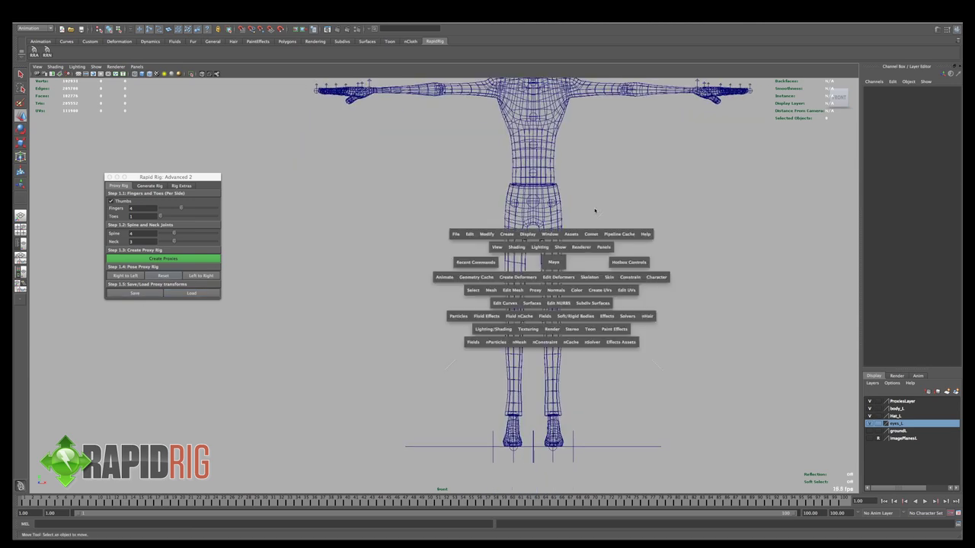
key("space")
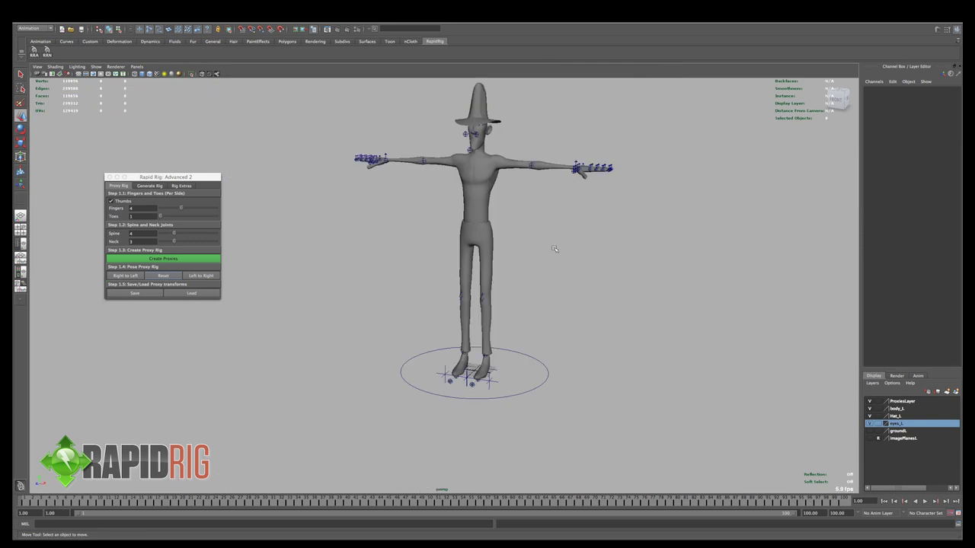
left_click_drag(450, 281, 624, 392, "alt")
In the side view, move the left ankle proxy backward to centre it in the ankle.
key("space")
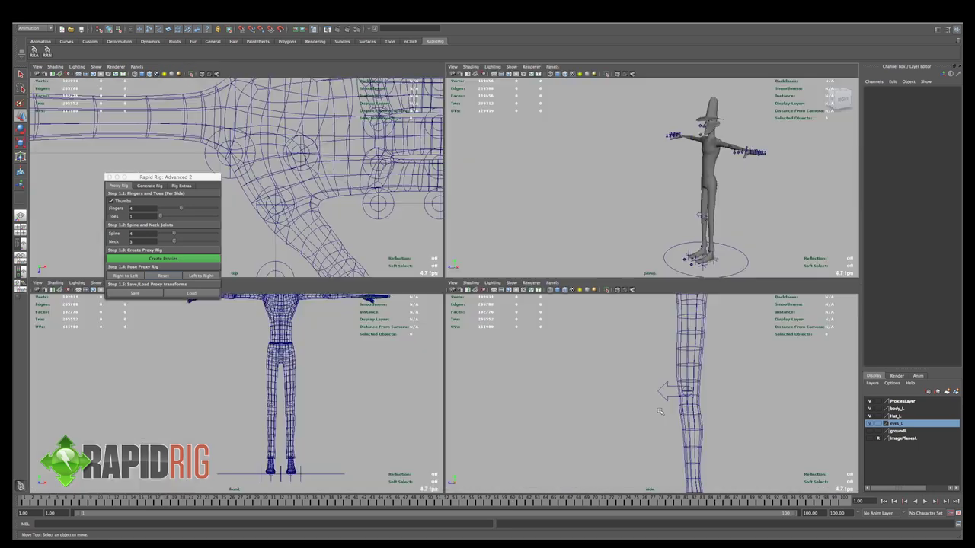
key("space")
right_click_drag(657, 406, 549, 339, "alt")
middle_click_drag(578, 357, 584, 269, "alt")
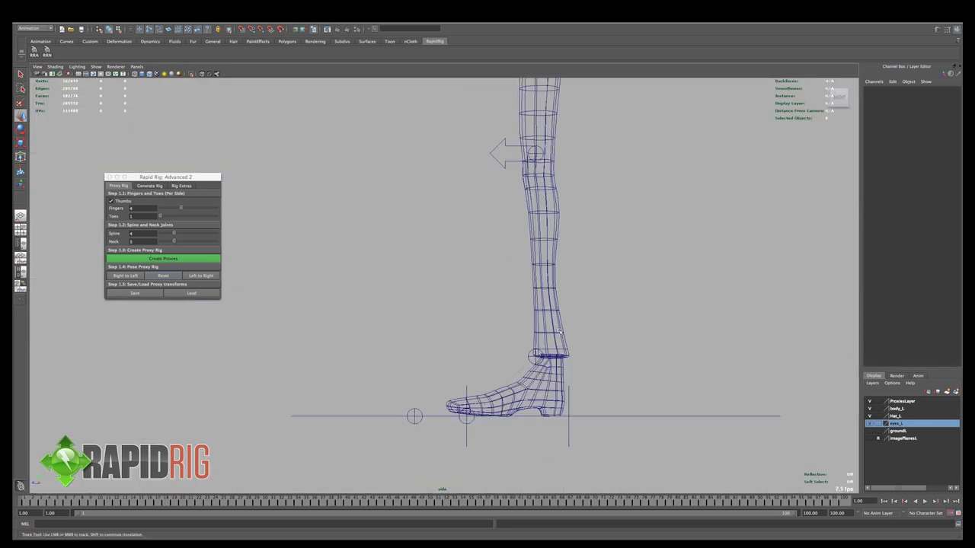
left_click(528, 356)
left_click_drag(520, 359, 516, 357)
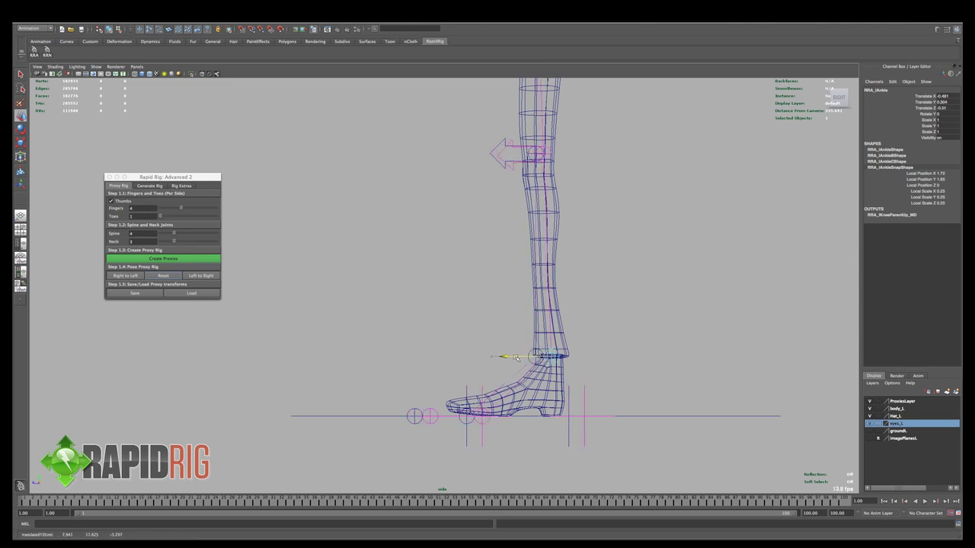
Scale the left ankle proxy uniformly down to about 0.83 so the ball and toe proxies fit the shoe.
left_click(478, 419)
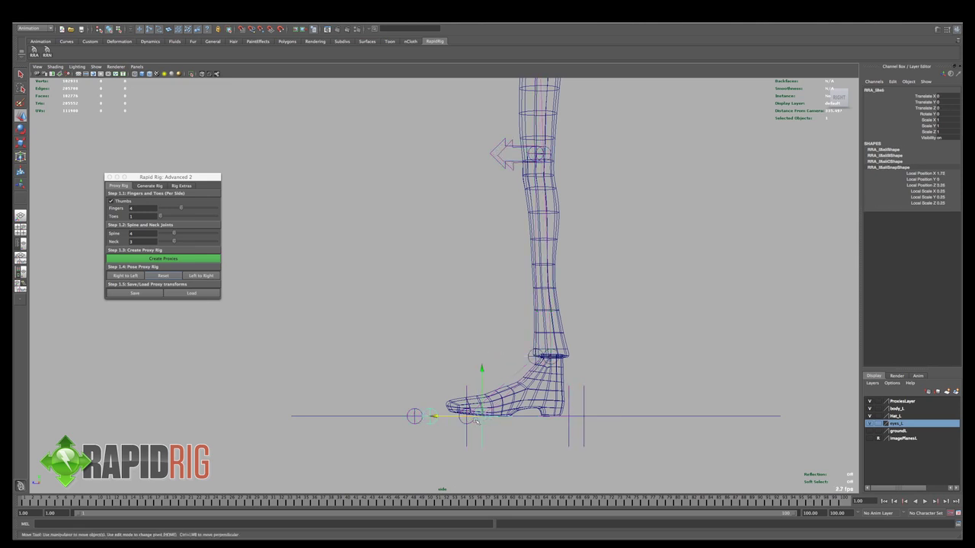
left_click(553, 362)
key("r")
left_click_drag(550, 357, 544, 362)
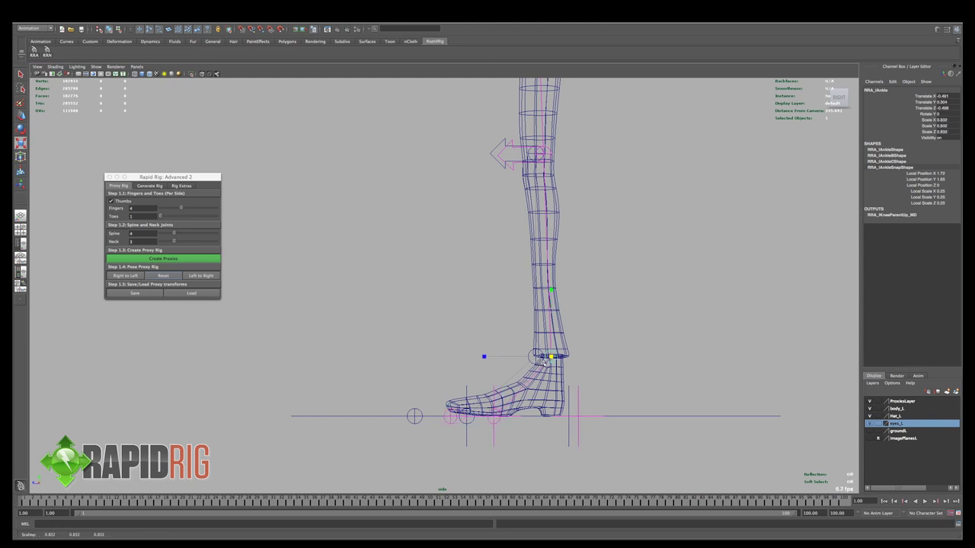
Shift the root proxy and the left hip proxy slightly backward to centre them in the pelvis in the side view.
middle_click_drag(575, 274, 585, 398, "alt")
scroll(591, 351, "down", 1)
middle_click_drag(600, 268, 612, 404, "alt")
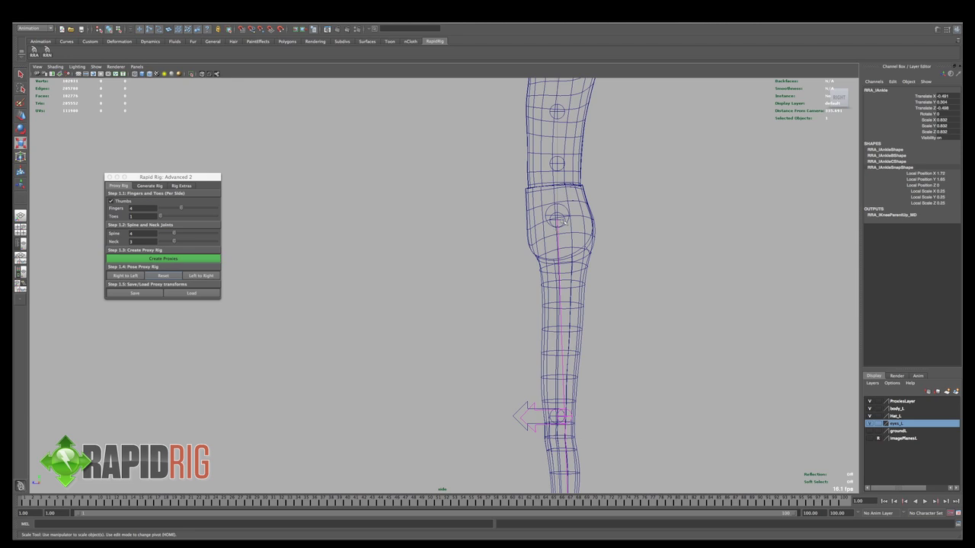
left_click(558, 219)
key("w")
left_click(552, 222)
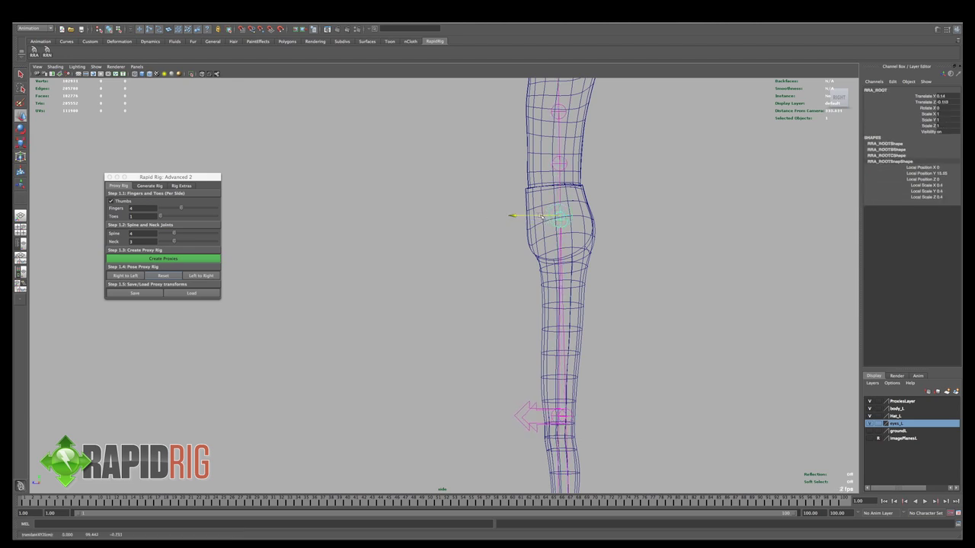
left_click(566, 221)
left_click(562, 220)
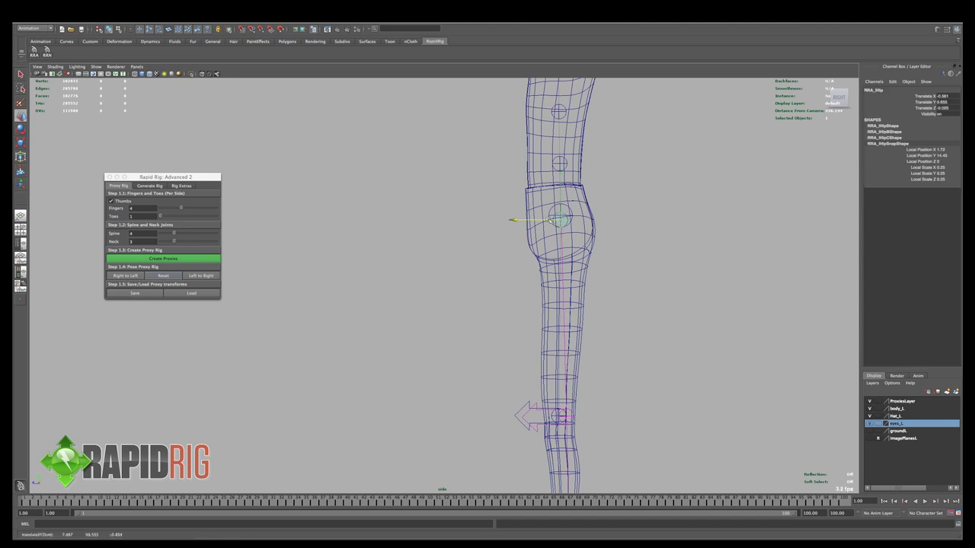
Move the lowest spine proxy forward to about 0.1 in Translate Z, following the torso's curve.
middle_click_drag(564, 206, 582, 254, "alt")
left_click(568, 249)
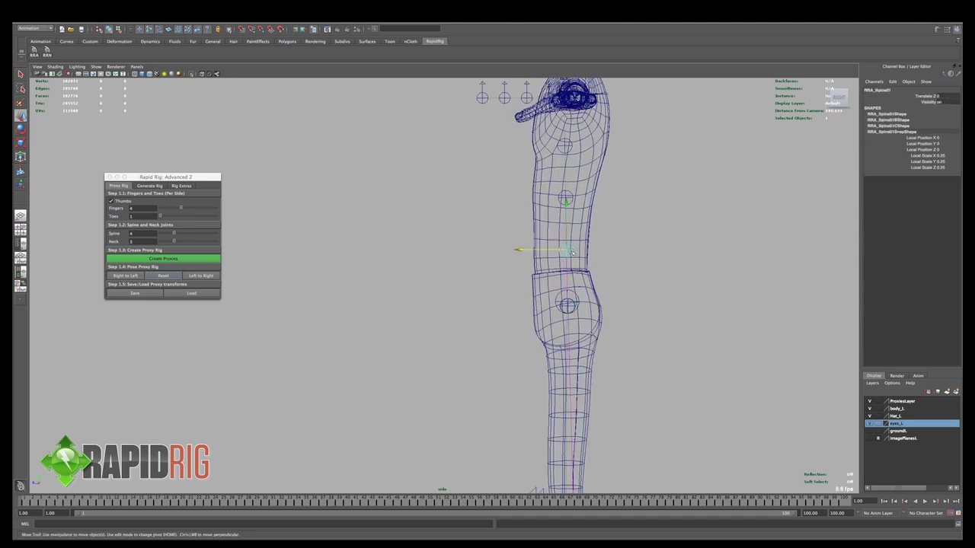
middle_click_drag(575, 208, 594, 183, "alt")
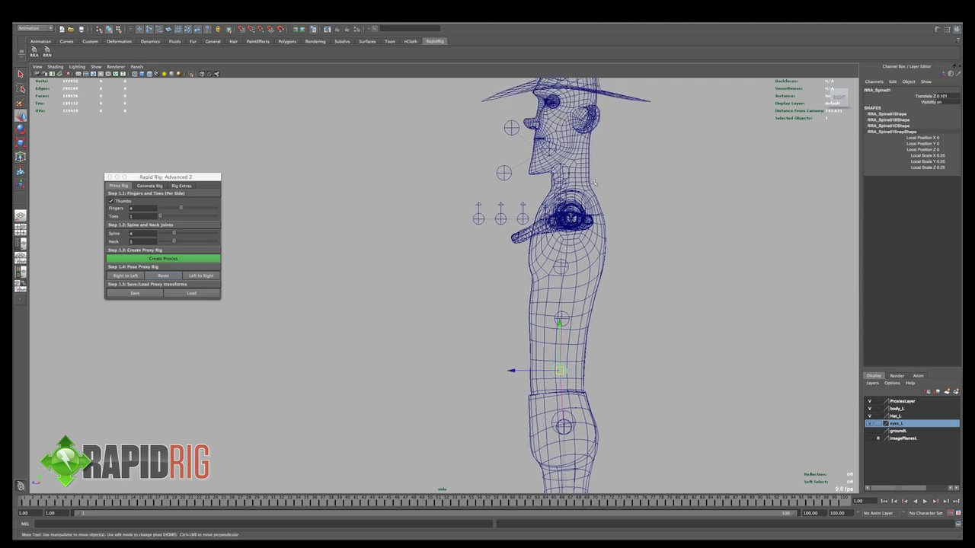
Try to move the top spine proxy backward in the chest in the side view.
left_click(557, 206)
left_click_drag(565, 213, 531, 215)
left_click(531, 217)
key("ctrl+z")
key("ctrl+z")
With the perspective view in wireframe, move the top spine proxy backward to about -0.38 in Translate Z.
key("space")
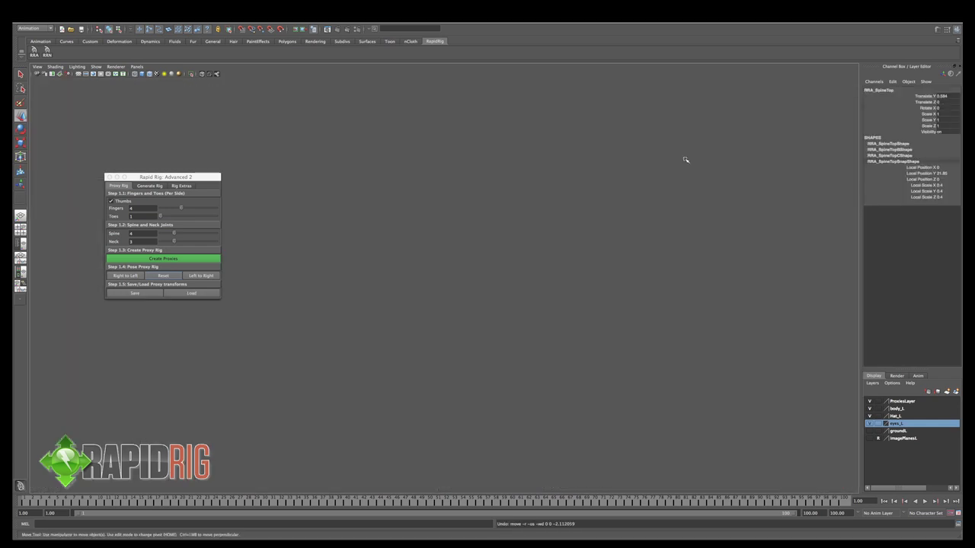
mouse_move(647, 182)
left_mouse_down("alt")
mouse_move(670, 194)
mouse_move(638, 185)
left_mouse_up("alt")
key("4")
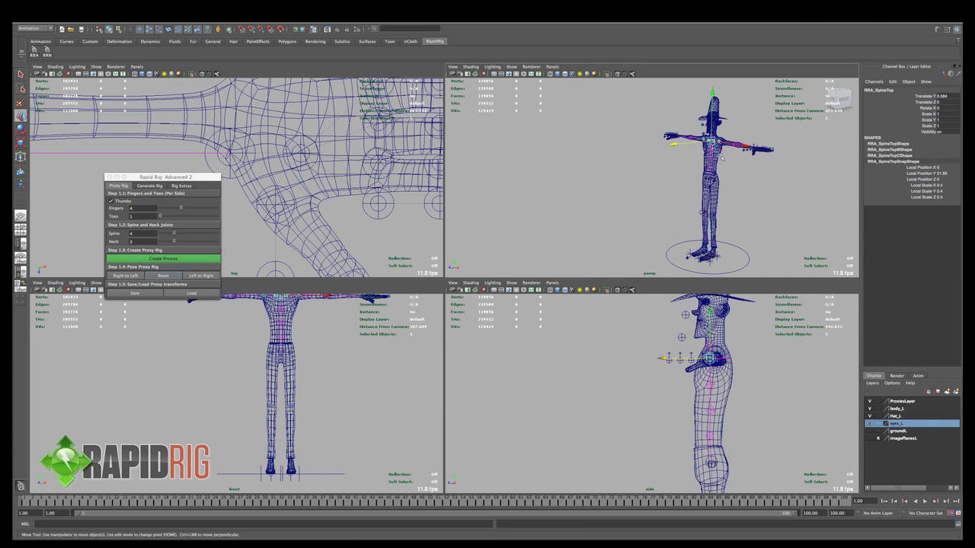
middle_click_drag(762, 154, 695, 217, "alt")
right_click_drag(695, 217, 676, 342, "alt")
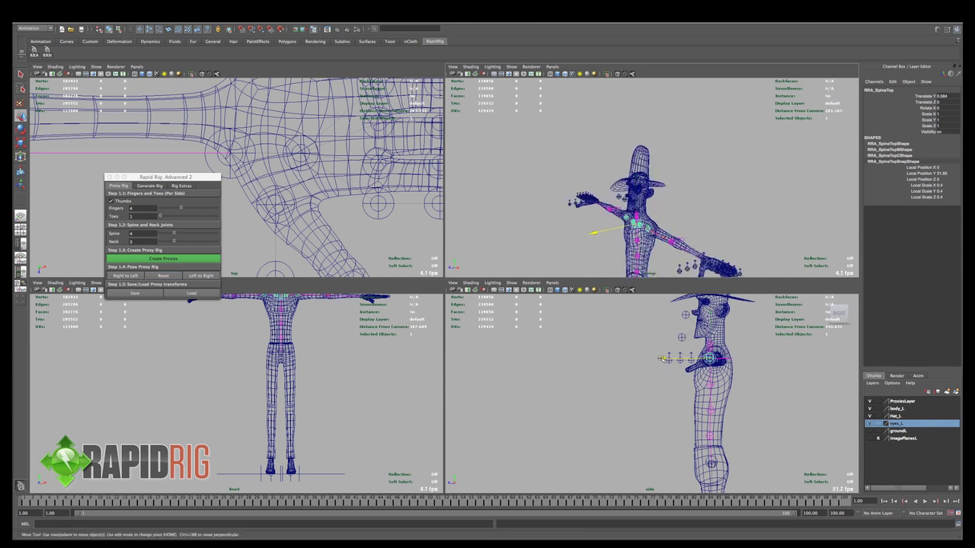
left_click_drag(665, 366, 668, 359)
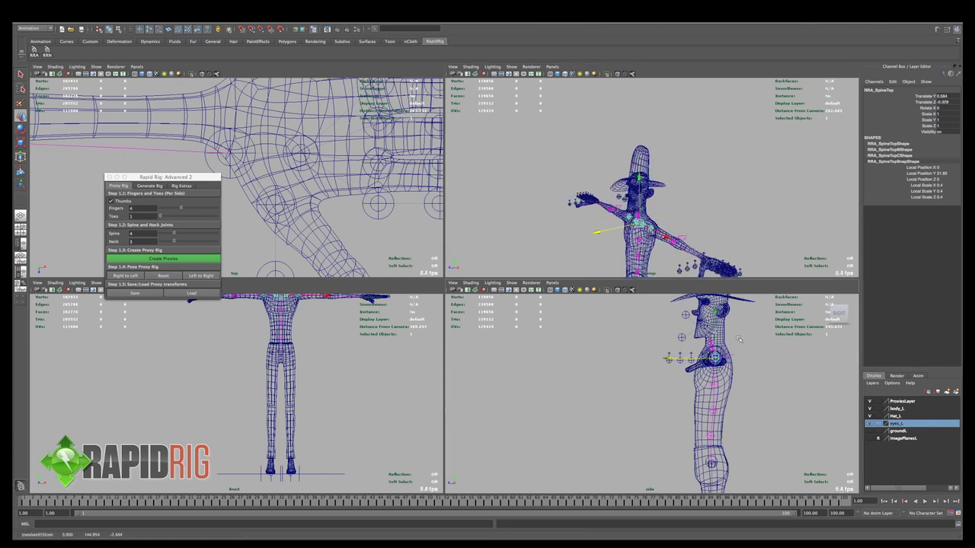
key("space")
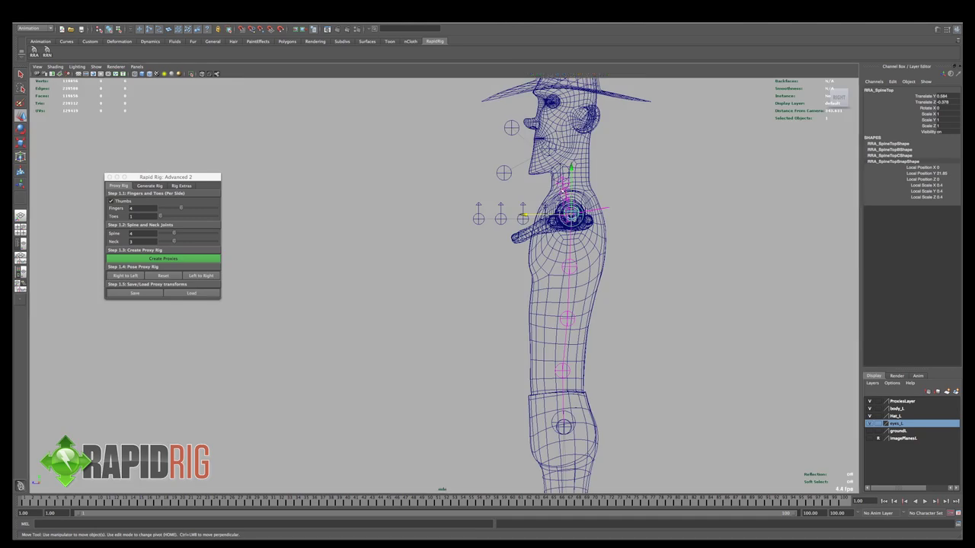
Move the head proxy up and back to the base of the skull, about 1.05 in Translate Y and -0.475 in Translate Z.
left_click(561, 171)
left_click_drag(562, 173, 574, 150)
middle_click_drag(573, 150, 571, 192, "alt")
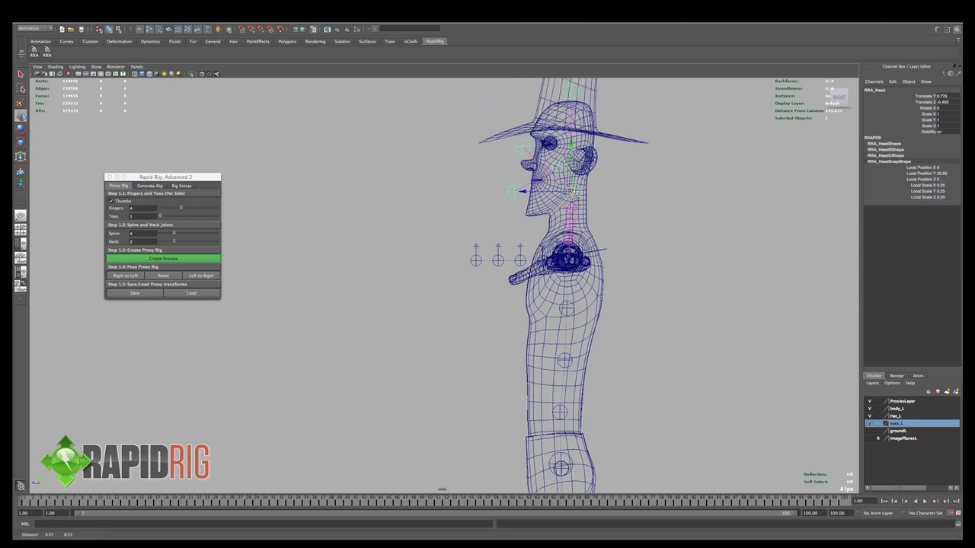
right_click_drag(571, 193, 602, 198, "alt")
mouse_move(585, 181)
left_mouse_down()
mouse_move(588, 163)
mouse_move(588, 171)
left_mouse_up()
middle_click_drag(586, 172, 578, 219, "alt")
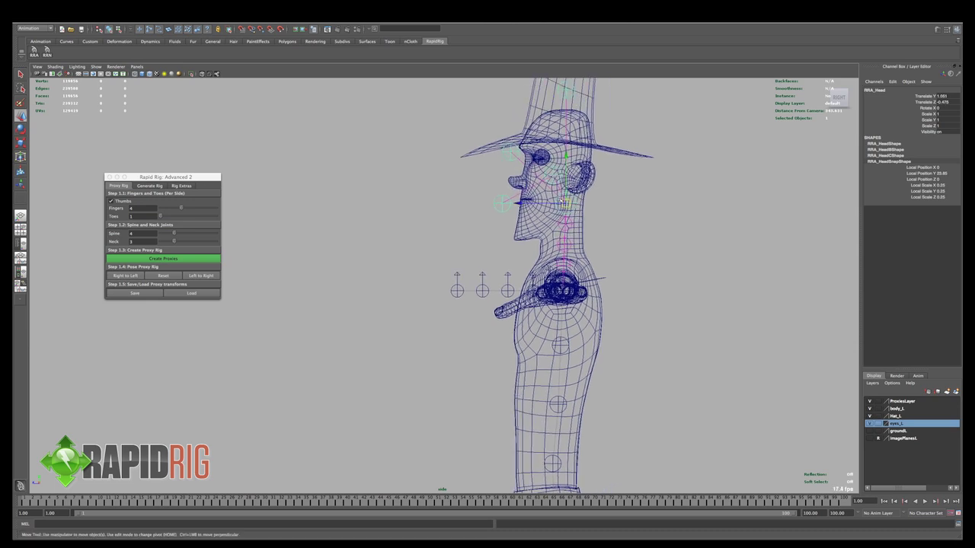
Move the jaw proxy slightly down and back toward the jaw hinge, just in front of the ear.
left_click(553, 176)
left_click_drag(553, 177, 560, 180)
right_click_drag(561, 183, 571, 177, "alt")
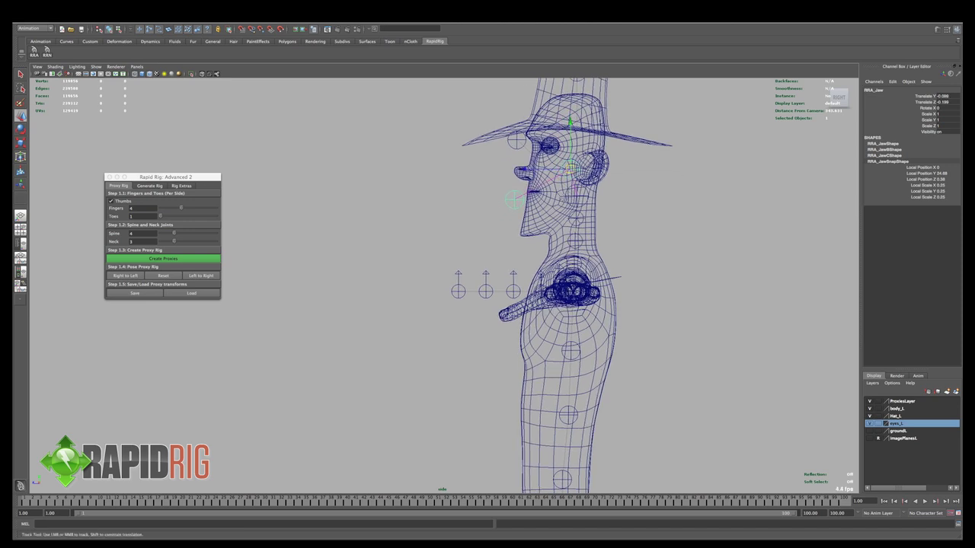
Lower the jaw proxy to about -0.19 in Translate Y and fit the jaw tip proxy onto the chin, about -0.274 in Y and -0.264 in Z.
middle_click_drag(571, 177, 562, 190, "alt")
left_click_drag(564, 181, 564, 185)
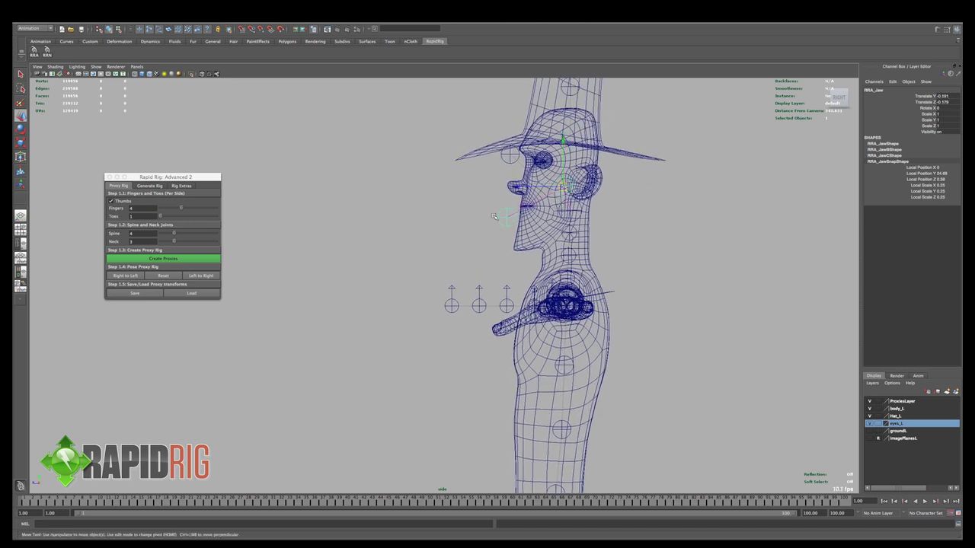
left_click(507, 218)
left_click_drag(515, 226, 514, 223)
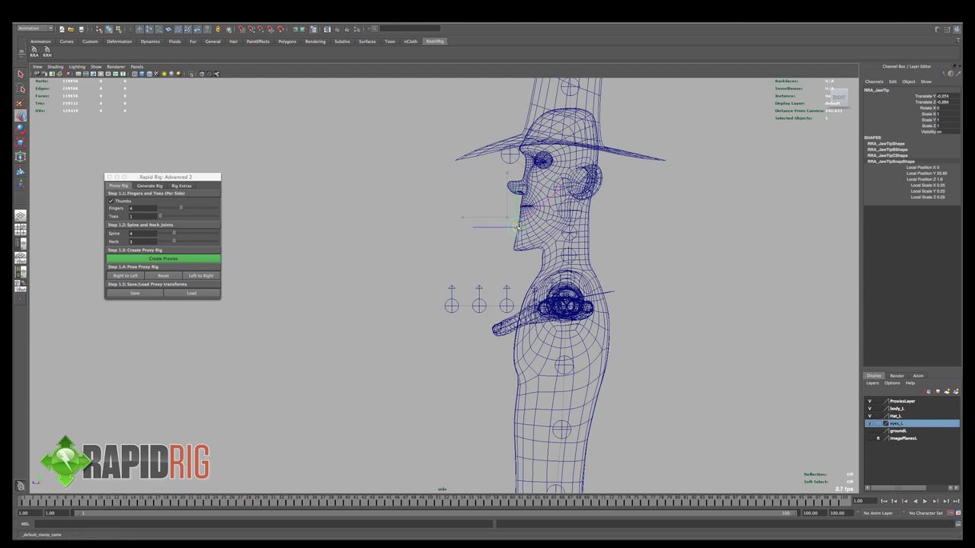
Lower the head tip proxy to the top of the skull, about -0.578 in Translate Y.
middle_click_drag(514, 225, 483, 289, "alt")
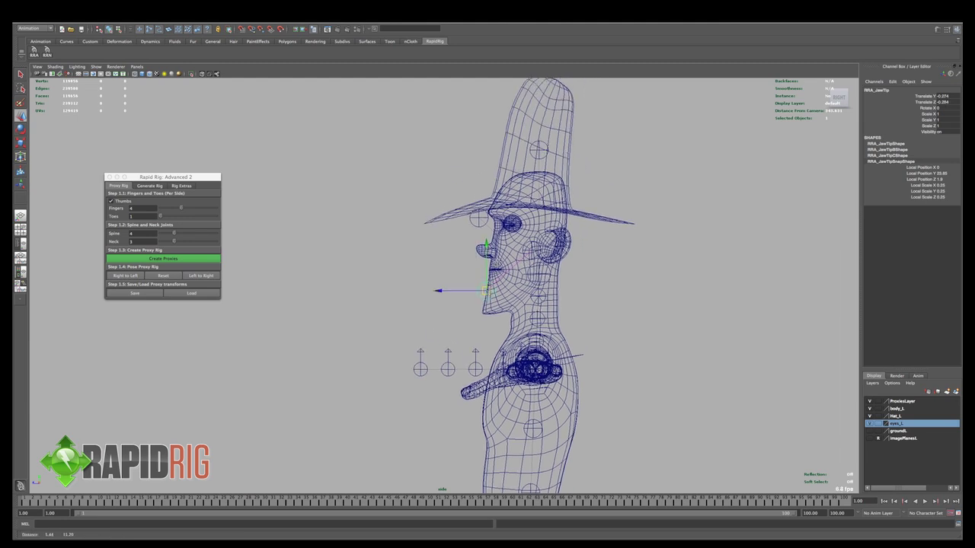
left_click(540, 151)
left_click_drag(539, 139, 539, 155)
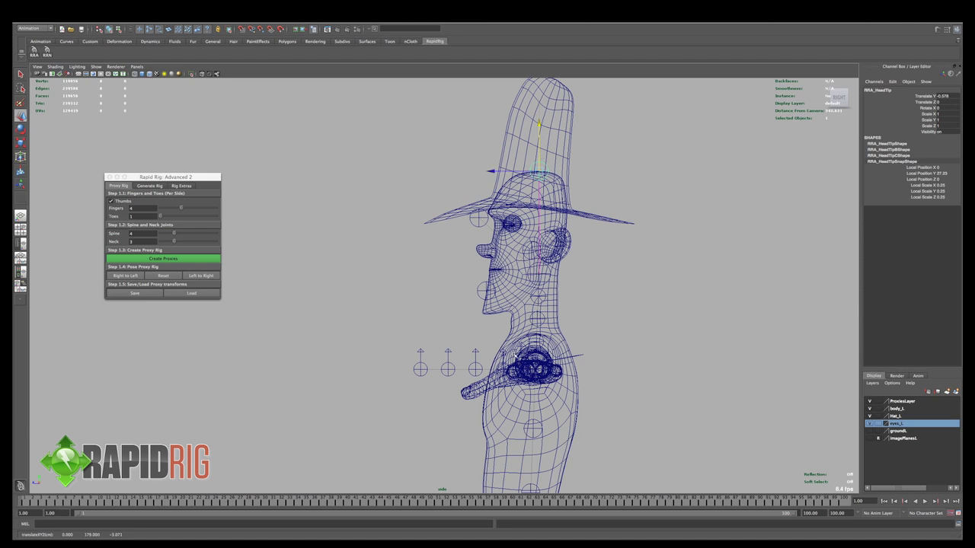
Move both eye proxies back and down to the eyeball center in the side view, about -0.158 in Translate Y and -0.915 in Z.
scroll(588, 273, "up", 5)
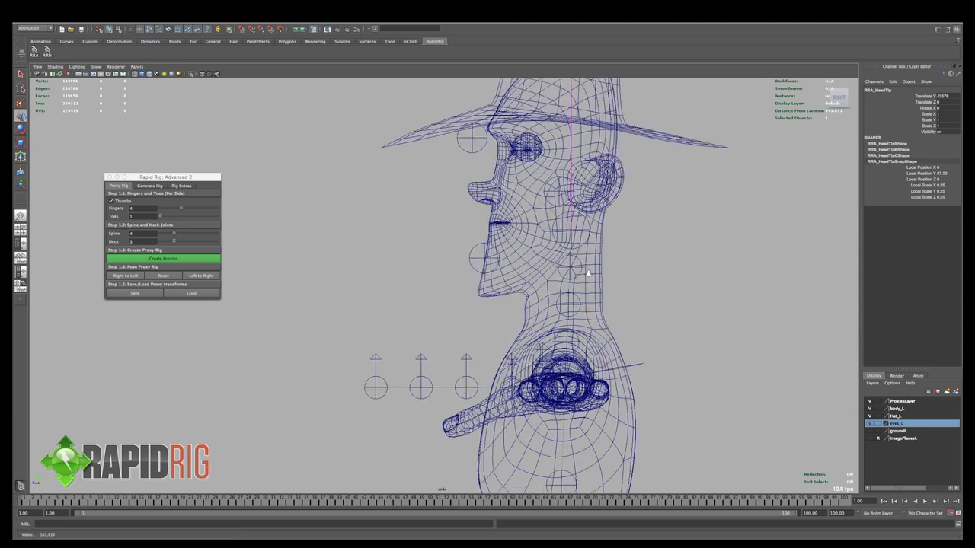
scroll(588, 272, "up", 2)
middle_click_drag(587, 273, 567, 394, "alt")
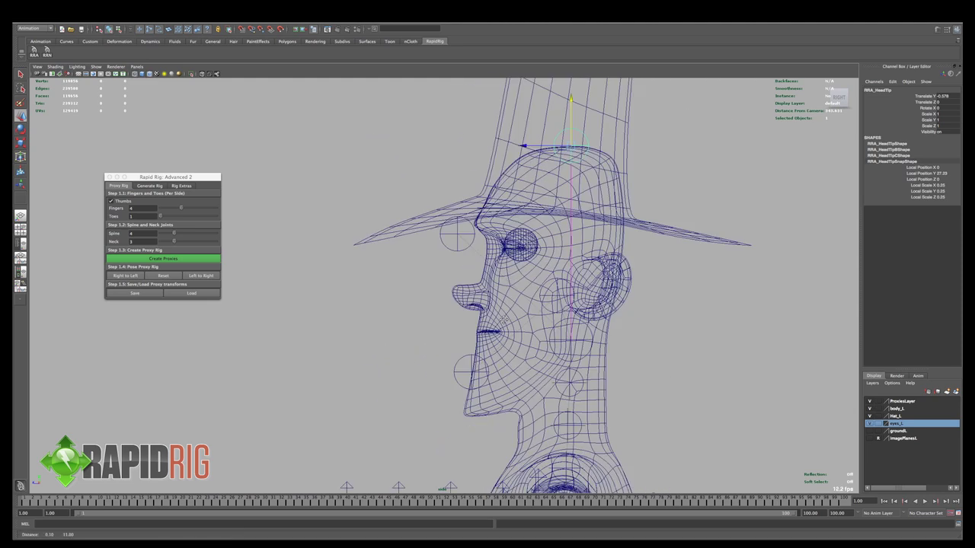
scroll(567, 394, "up", 2)
left_click(447, 243)
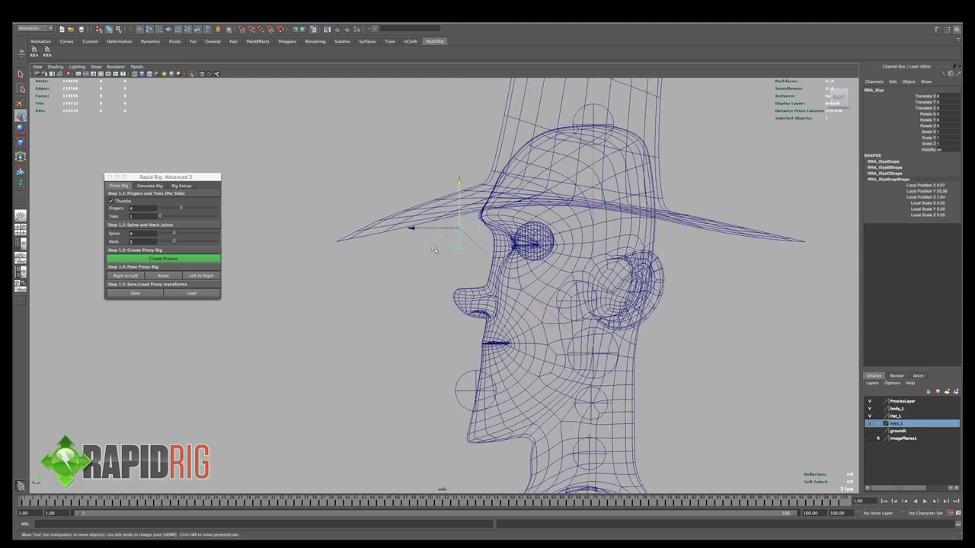
scroll(451, 255, "up", 4)
key("v")
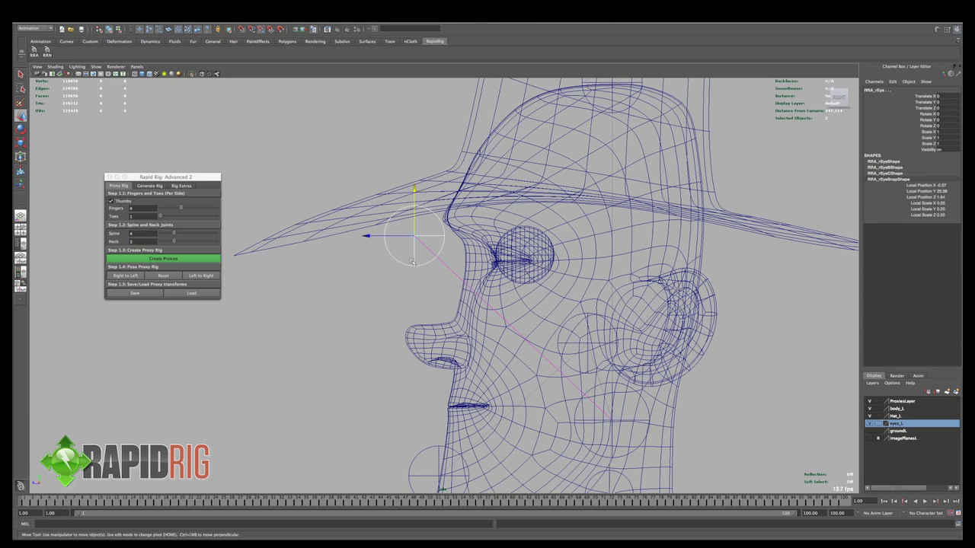
left_click_drag(378, 236, 480, 236)
left_click_drag(527, 260, 527, 261)
left_click_drag(527, 219, 528, 261)
key("space")
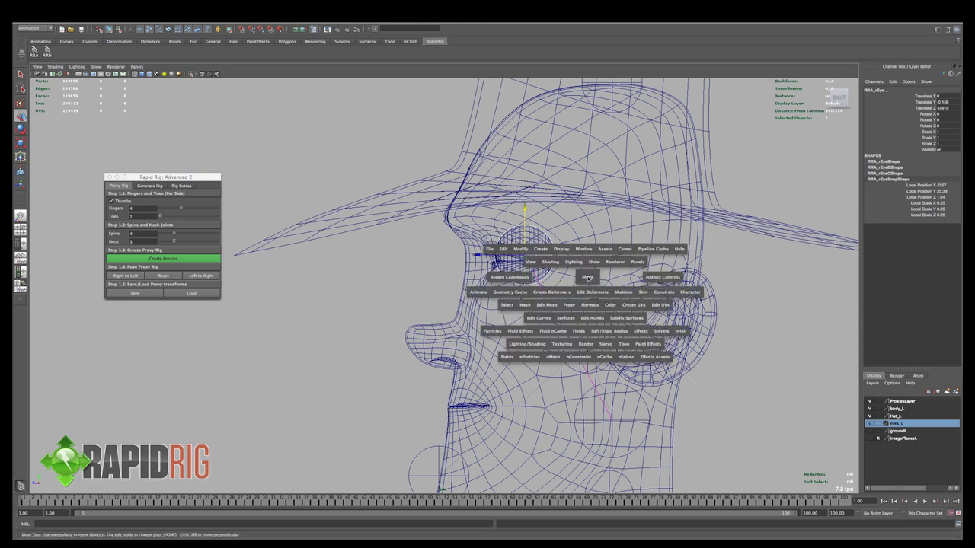
left_click(700, 216)
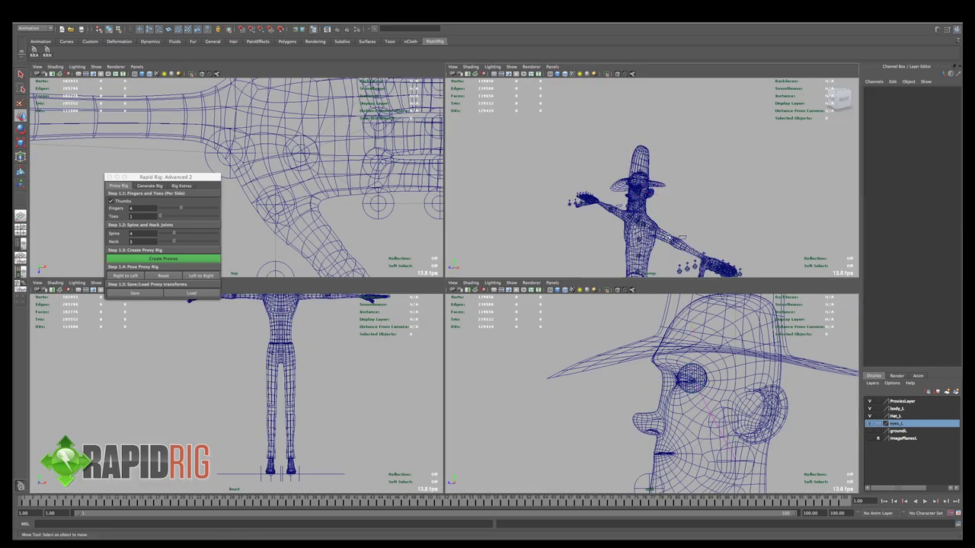
In the top view, move the left wrist proxy back into the middle of the wrist, about -0.38 in Translate Z.
key("space")
right_click_drag(354, 224, 270, 218, "alt")
middle_click_drag(404, 250, 614, 219, "alt")
scroll(613, 218, "down", 4)
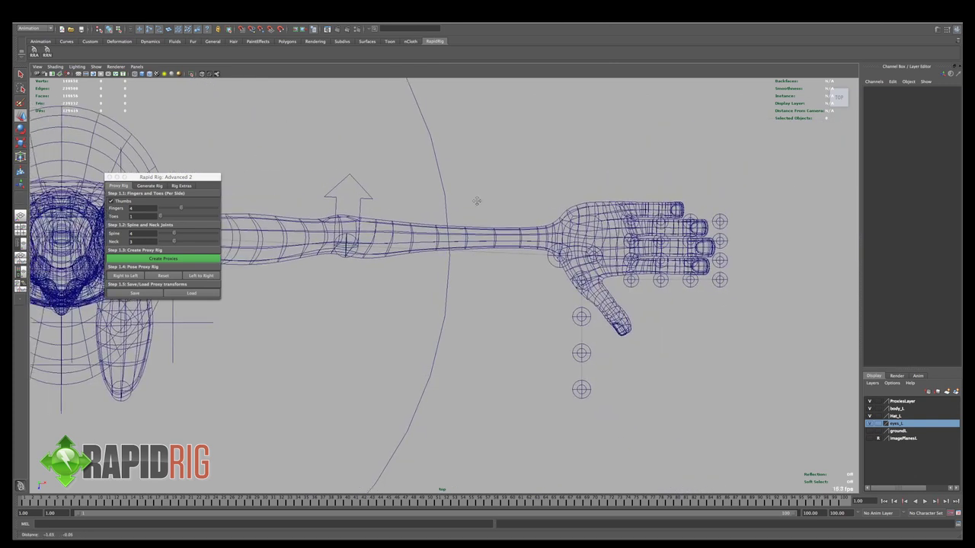
left_click(617, 257)
left_click_drag(617, 257, 614, 228)
middle_click_drag(594, 253, 821, 211, "alt")
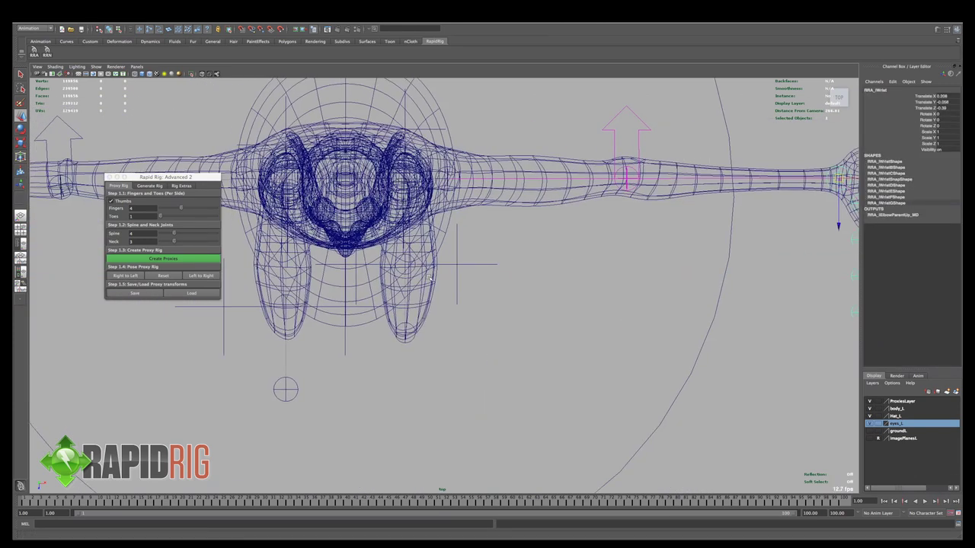
Examine the placement of the left hip, shoulder and clavicle proxies in the top and perspective views.
middle_click_drag(442, 212, 448, 224, "alt")
left_click(418, 202)
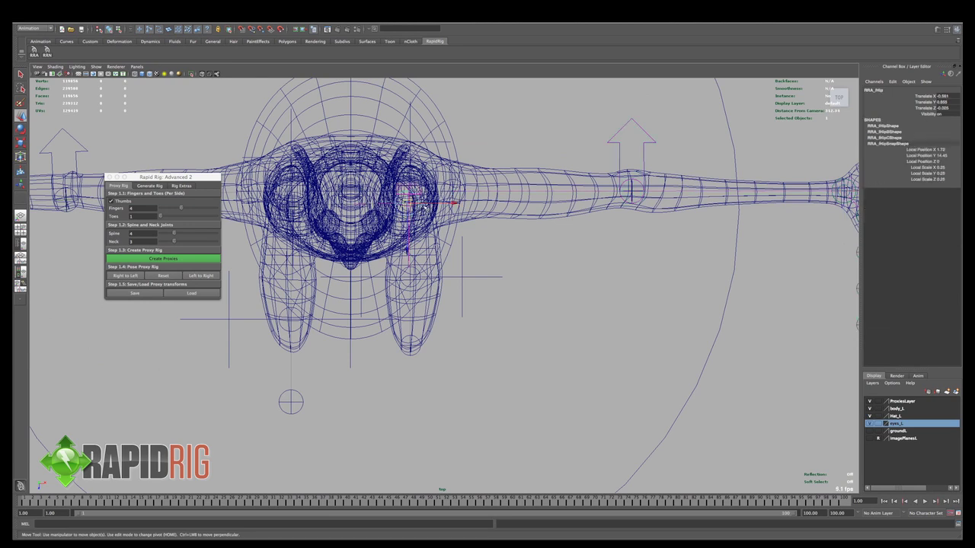
left_click(466, 193)
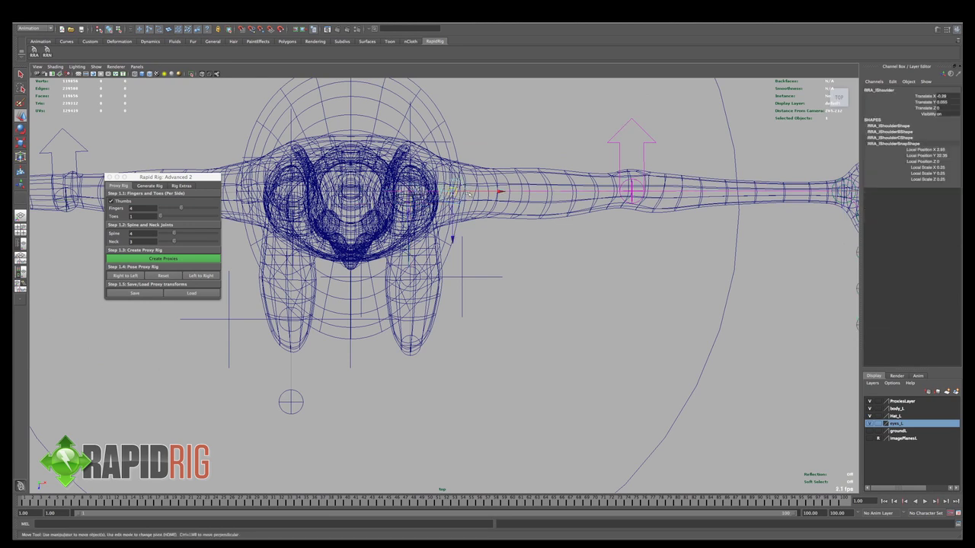
key("space")
left_click_drag(583, 223, 656, 217, "alt")
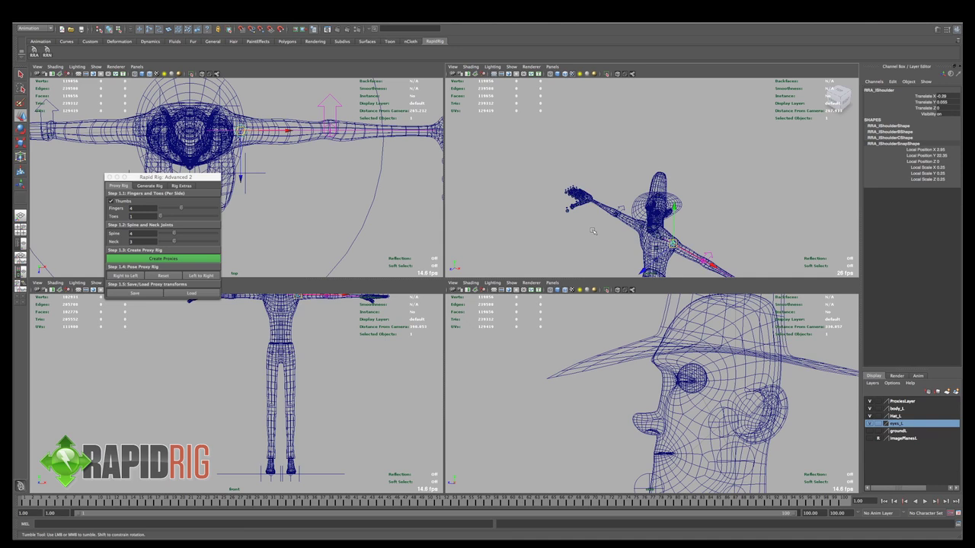
right_click_drag(657, 217, 754, 238, "alt")
middle_click_drag(755, 239, 700, 196, "alt")
middle_click_drag(694, 247, 673, 205, "alt")
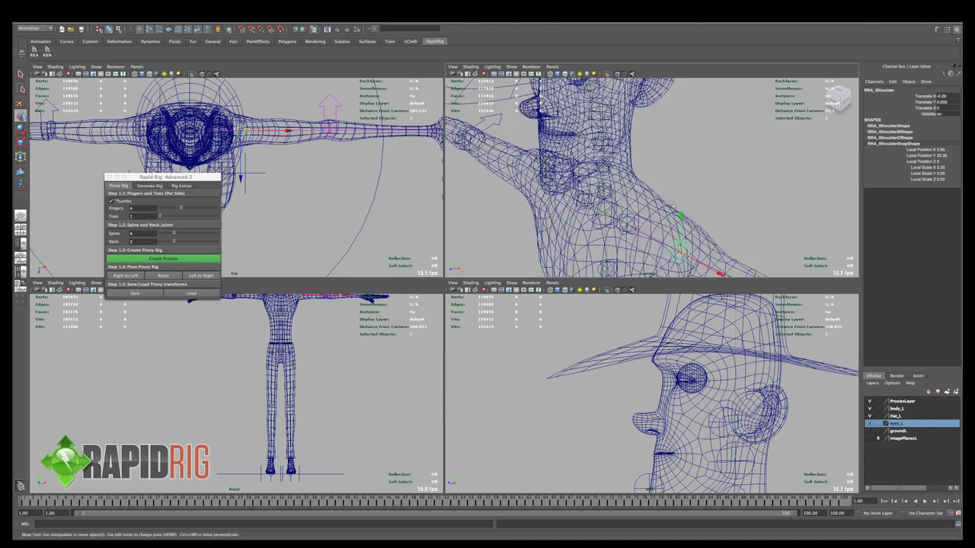
left_click(635, 222)
key("space")
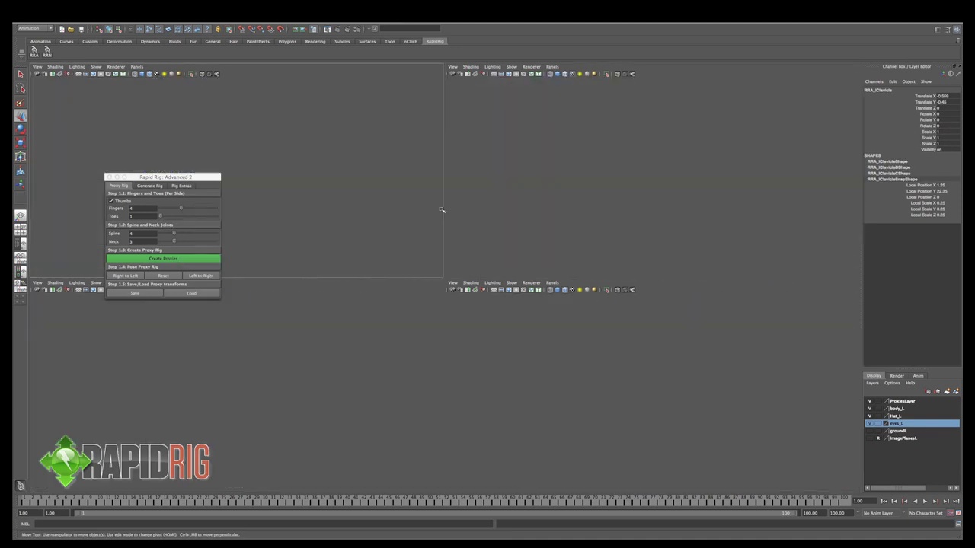
key("space")
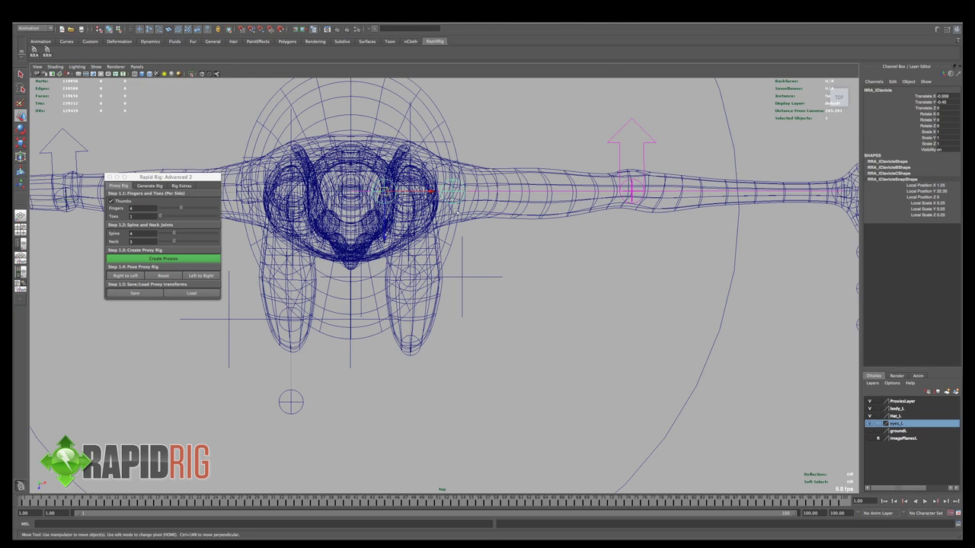
Slightly adjust the front-to-back position of the left elbow and wrist proxies within the arm in the top view.
middle_click_drag(611, 191, 548, 197, "alt")
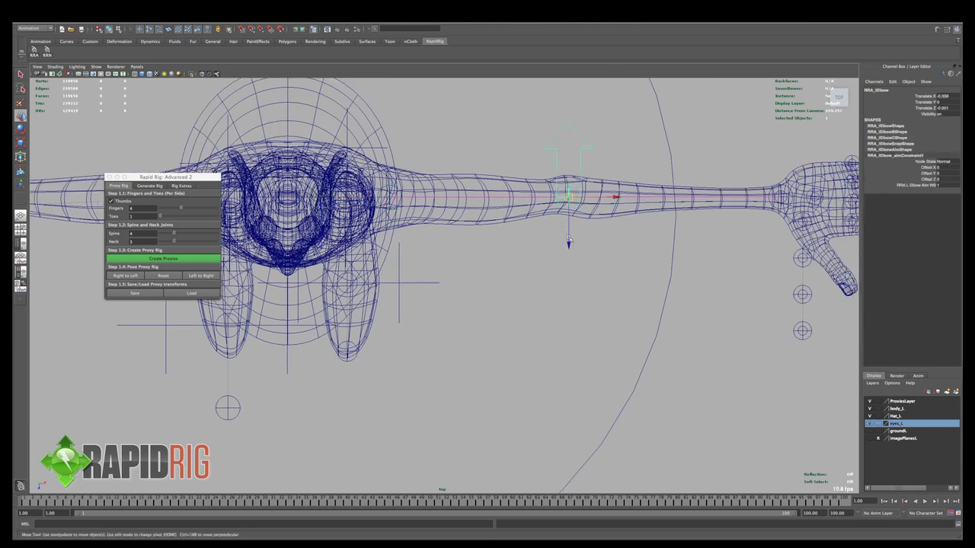
left_click(568, 242)
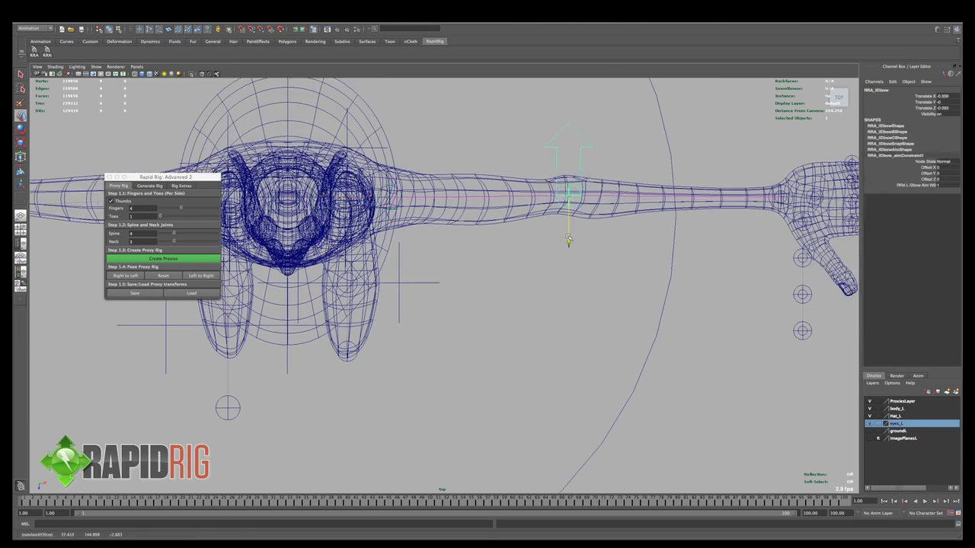
left_click(783, 200)
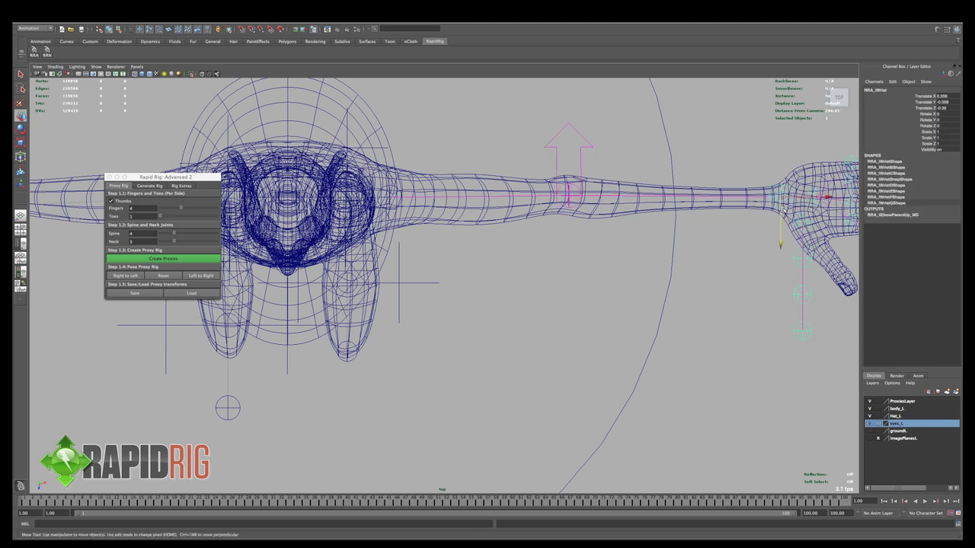
left_click(779, 221)
key("ctrl+z")
left_click_drag(779, 222, 779, 223)
left_click(584, 150)
Examine the left elbow proxy and the direction of its arrow from several angles in the perspective view.
key("space")
key("space")
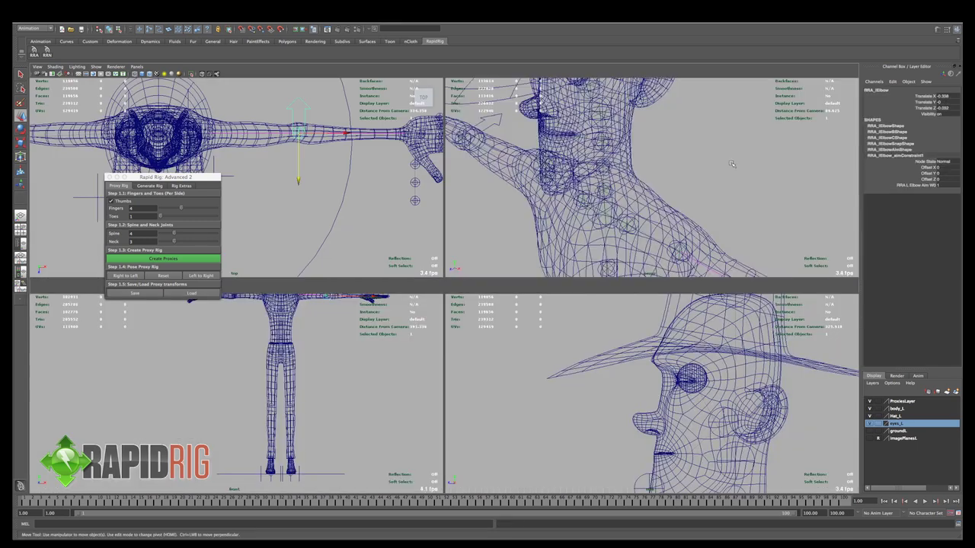
key("space")
right_click_drag(710, 192, 648, 302, "alt")
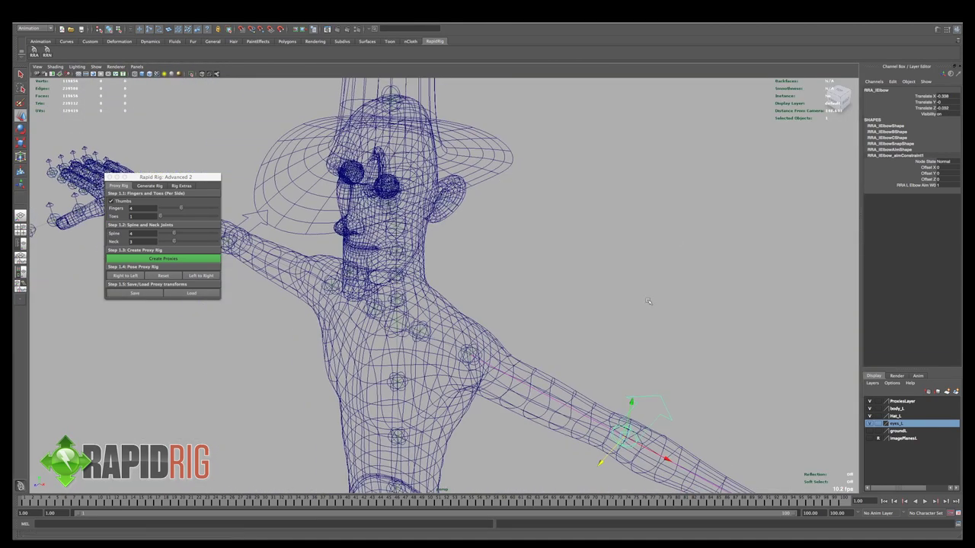
left_click_drag(648, 303, 631, 273, "alt")
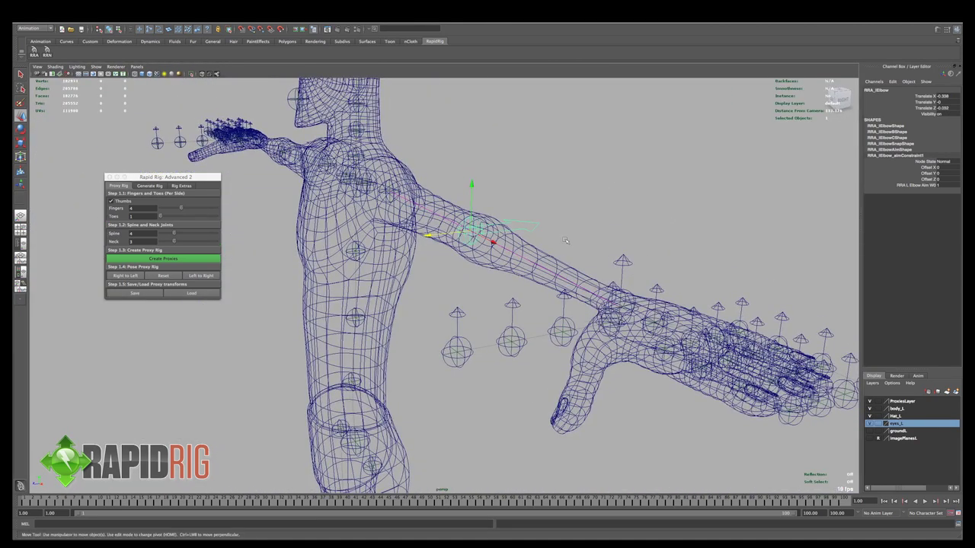
key("e")
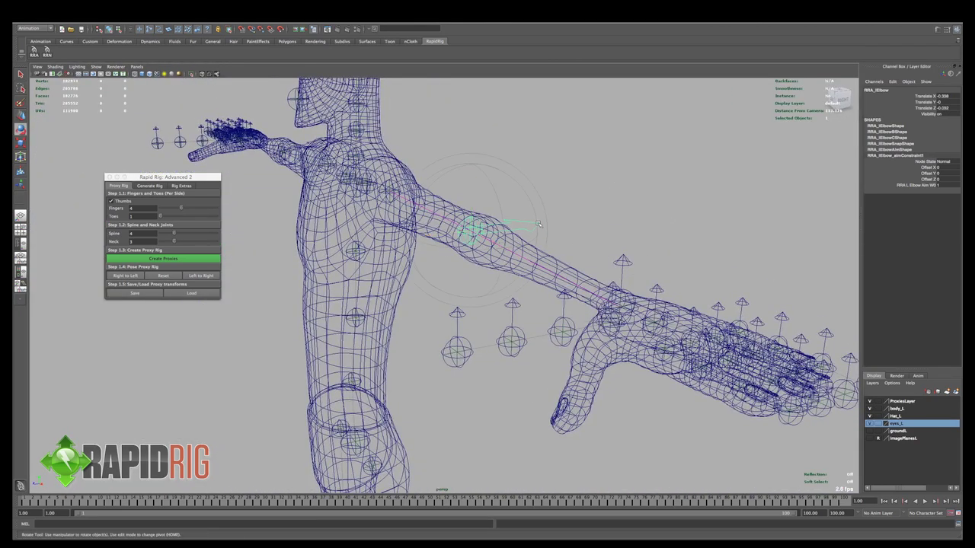
key("w")
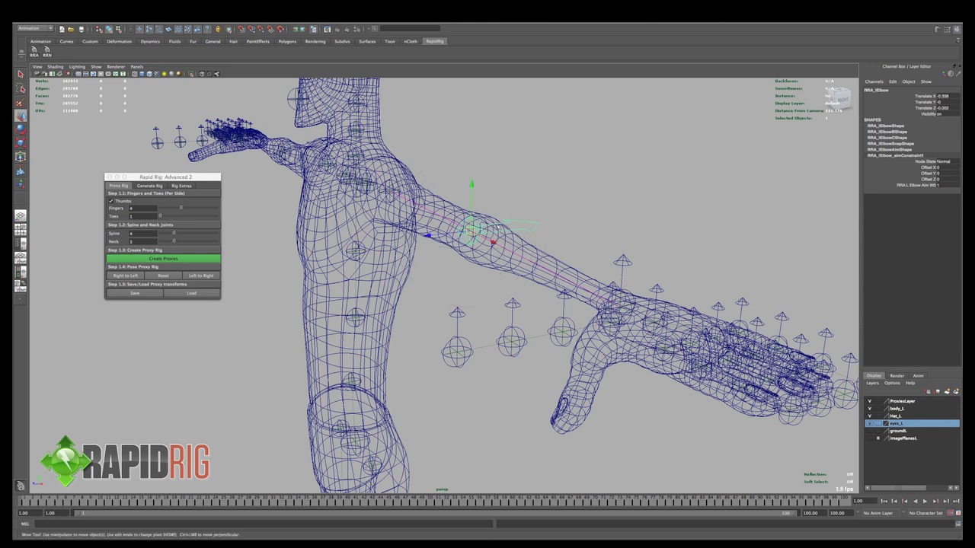
Try moving the left elbow proxy up and down in the perspective view.
left_click_drag(473, 199, 514, 356)
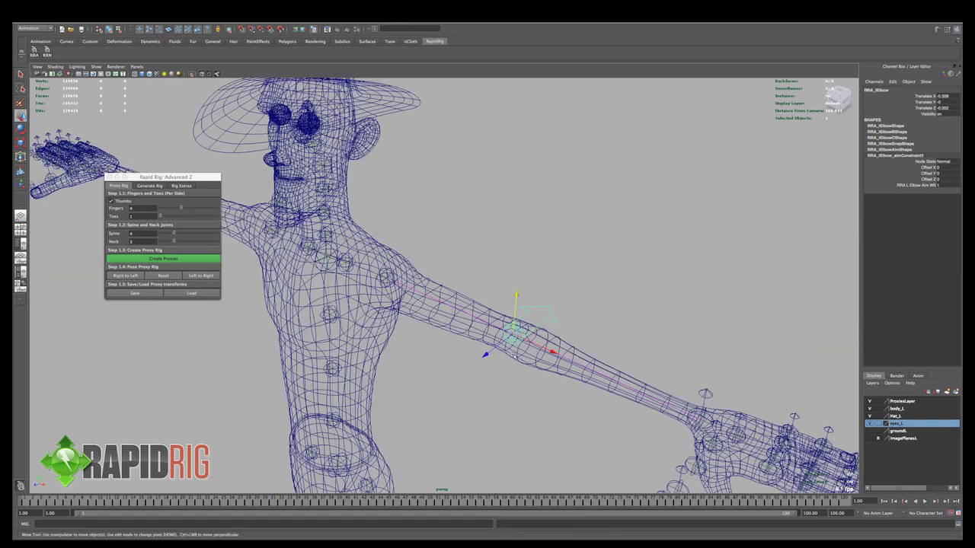
left_click_drag(571, 335, 619, 234, "alt")
left_click_drag(577, 170, 575, 165)
left_click_drag(680, 230, 679, 263, "alt")
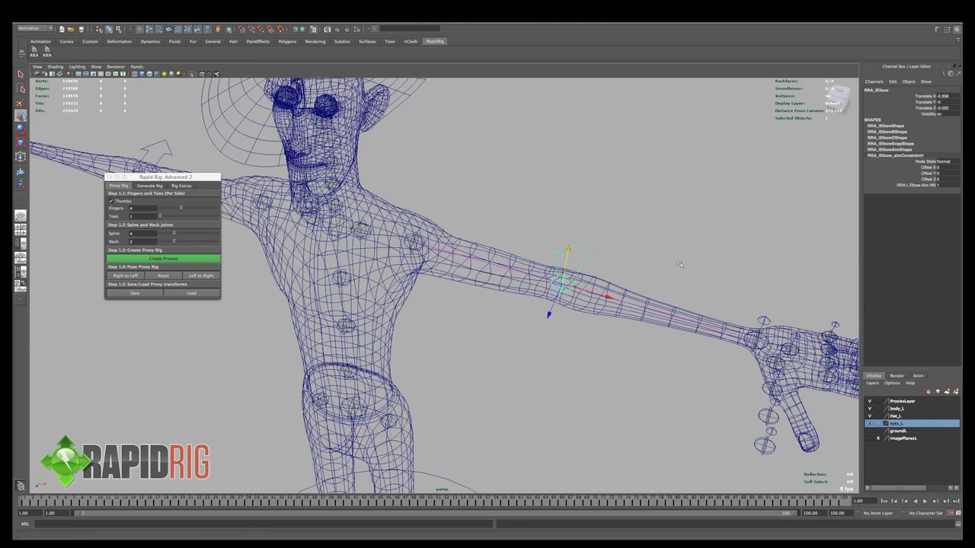
Mirror the proxy pose from the character's left side to the right side and clear the selection.
middle_click_drag(679, 264, 515, 196, "alt")
left_click_drag(569, 306, 567, 271, "alt")
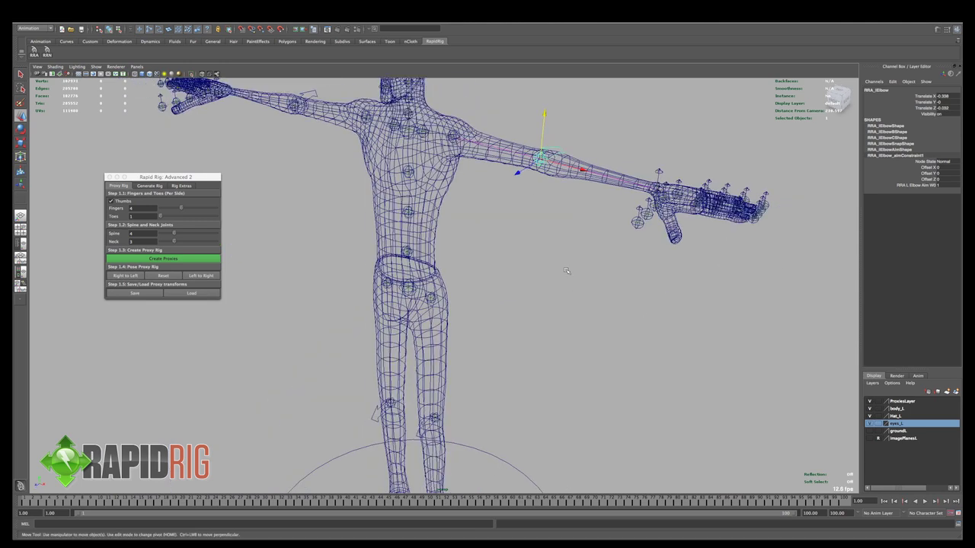
left_click(211, 280)
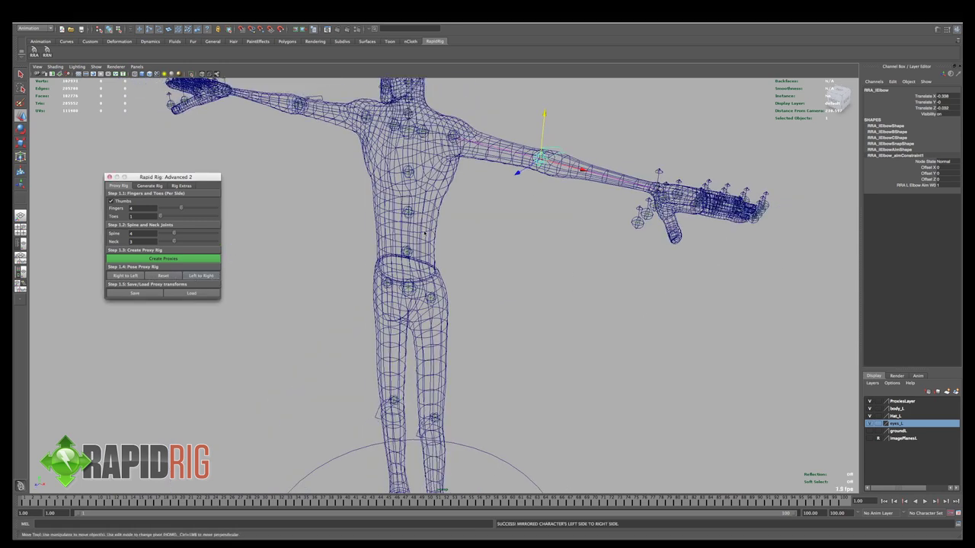
left_click(496, 242)
Examine the leg and foot proxies up close in the perspective view and select the left foot's heel pivot.
left_click_drag(497, 242, 523, 218, "alt")
right_click_drag(523, 218, 495, 300, "alt")
middle_click_drag(496, 300, 521, 184, "alt")
left_click_drag(521, 184, 498, 221, "alt")
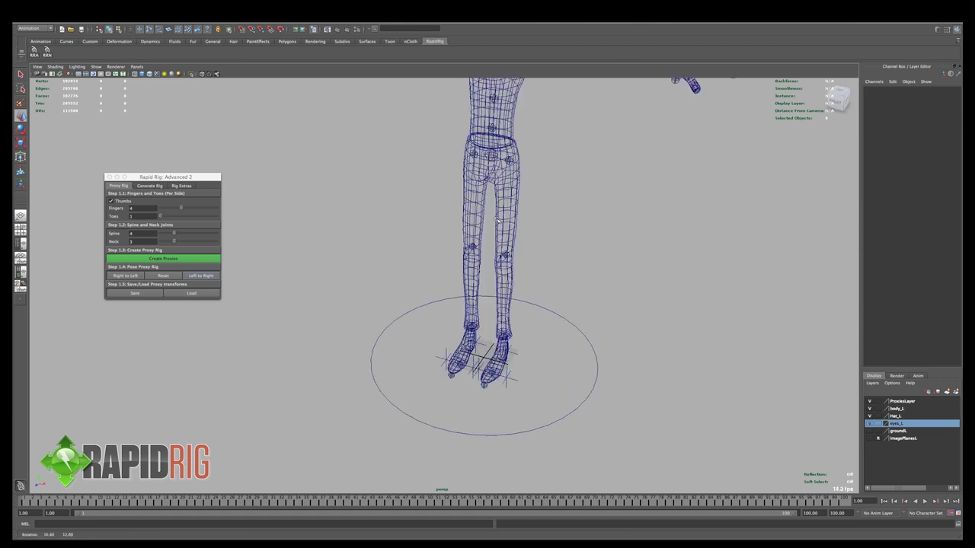
right_click_drag(498, 220, 670, 355, "alt")
middle_click_drag(670, 354, 616, 207, "alt")
left_click_drag(616, 207, 582, 208, "alt")
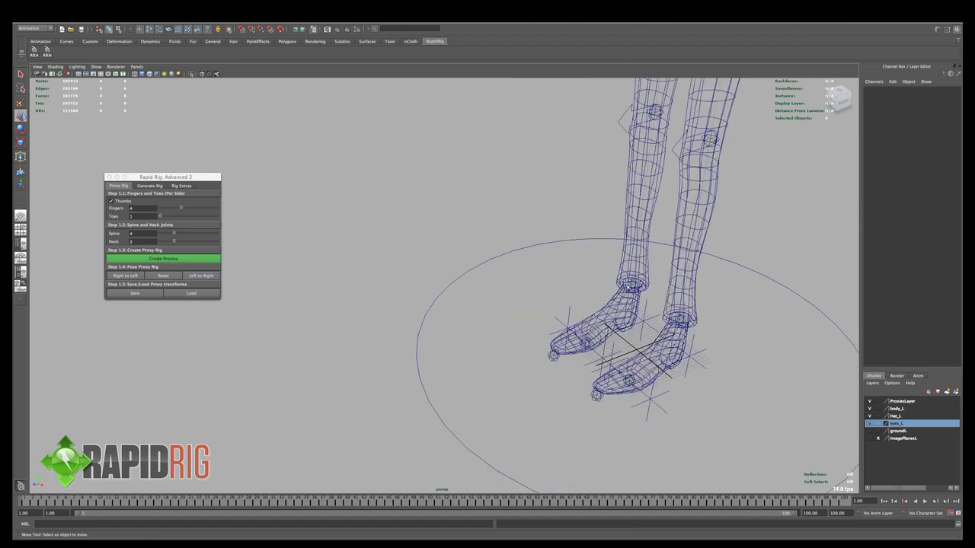
middle_click_drag(693, 328, 627, 296, "alt")
right_click_drag(627, 296, 701, 335, "alt")
left_click_drag(690, 328, 682, 341)
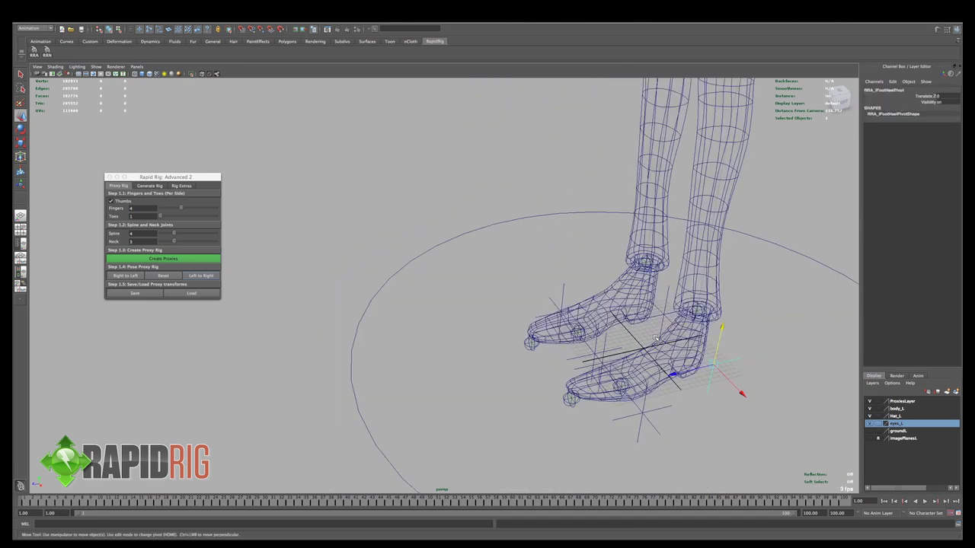
Try moving the left toe proxy along the length of the foot in the perspective view.
middle_click_drag(682, 341, 582, 294, "alt")
right_click_drag(582, 293, 645, 318, "alt")
middle_click_drag(645, 317, 553, 304, "alt")
left_click_drag(553, 304, 616, 354, "alt")
middle_click_drag(616, 354, 572, 316, "alt")
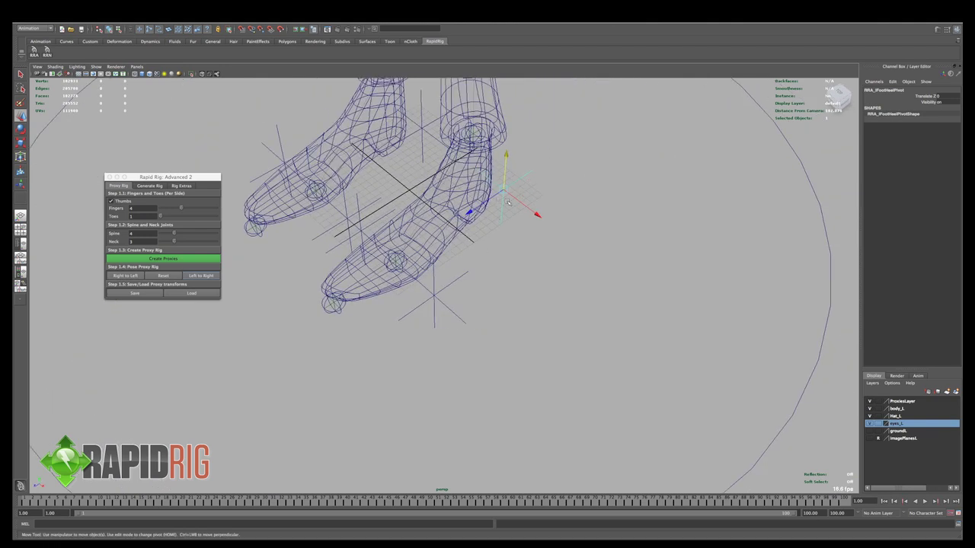
left_click(350, 302)
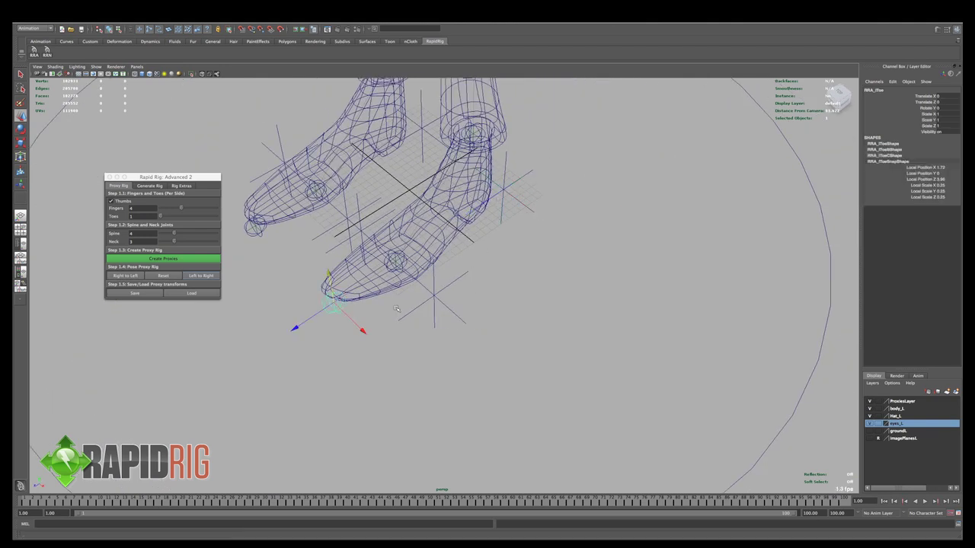
left_click_drag(351, 302, 473, 358, "alt")
left_click(502, 238)
left_click(434, 350)
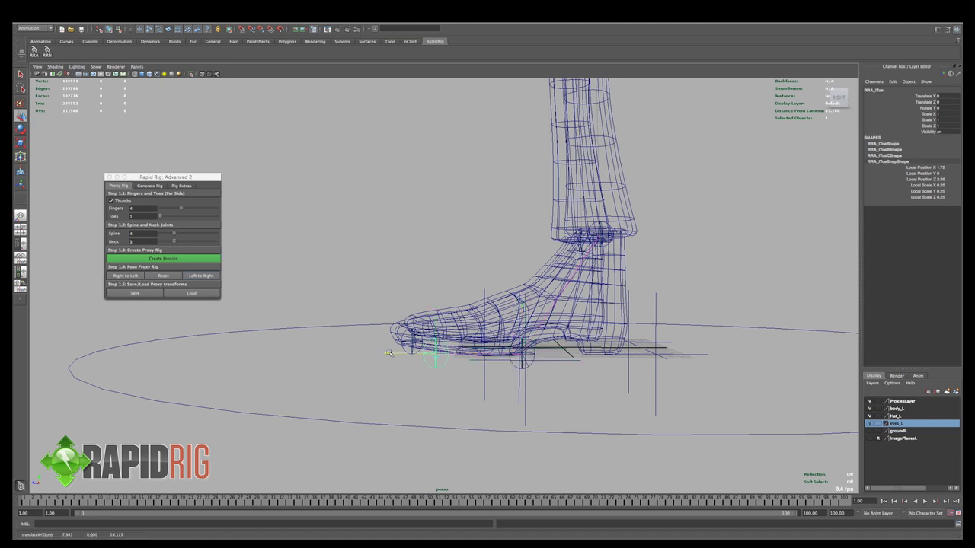
left_click_drag(386, 353, 534, 334)
Move the left foot's heel pivot forward to the back edge of the heel, at Translate Z about 0.6.
left_click(478, 297)
left_click_drag(499, 295, 549, 276, "alt")
left_click(564, 240)
left_click_drag(566, 241, 471, 245, "alt")
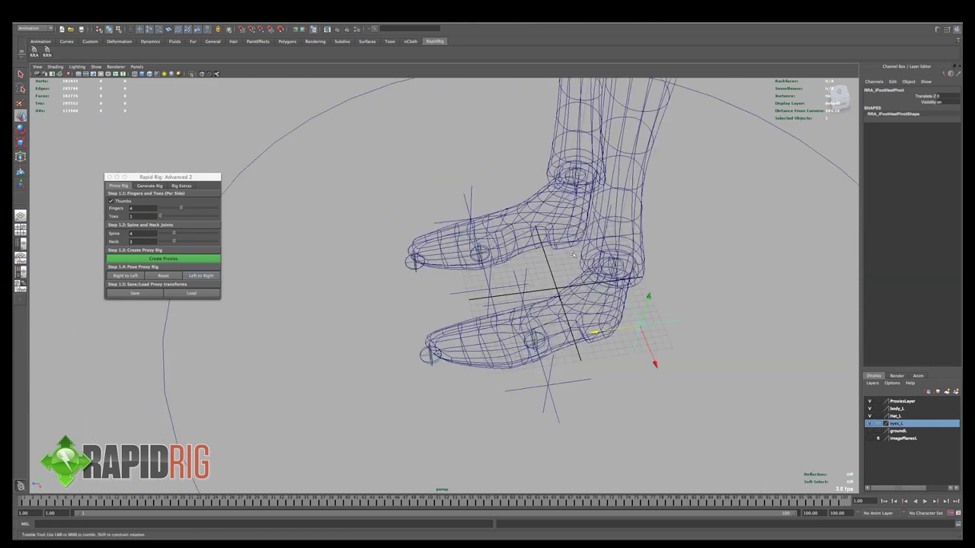
left_click_drag(626, 271, 590, 302, "alt")
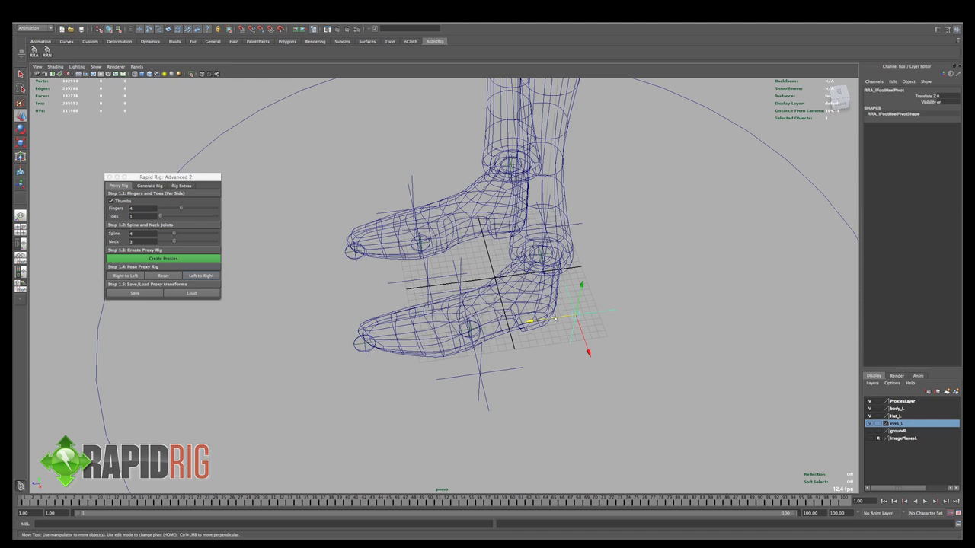
left_click_drag(533, 322, 556, 376)
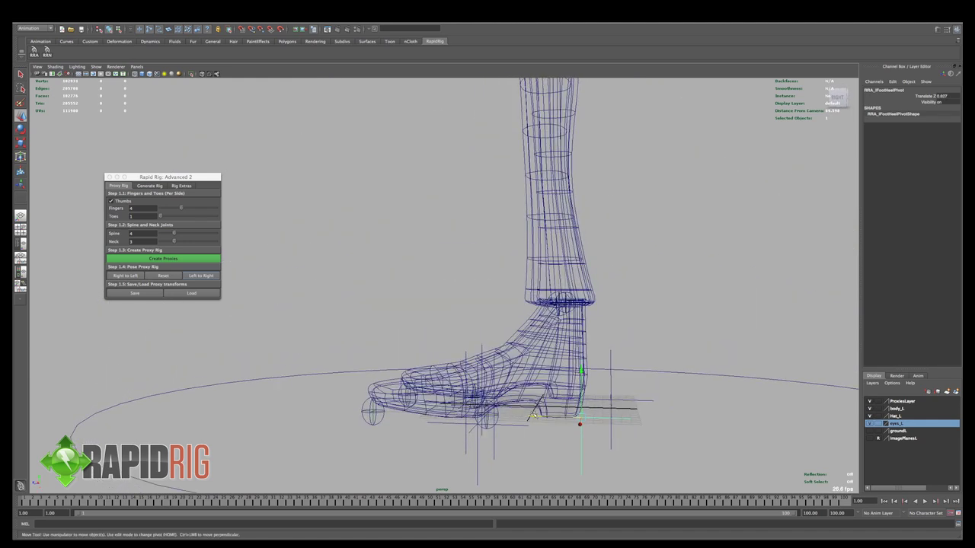
left_click_drag(535, 416, 531, 416)
Move the left foot's outer tilt pivot inward to the outer edge of the foot, at Translate X about -0.55.
left_click_drag(475, 379, 536, 409, "alt")
left_click(509, 365)
left_click_drag(527, 374, 553, 308, "alt")
Move the left foot's inner tilt pivot to the inner edge of the foot, at Translate X about 0.64.
left_click(443, 296)
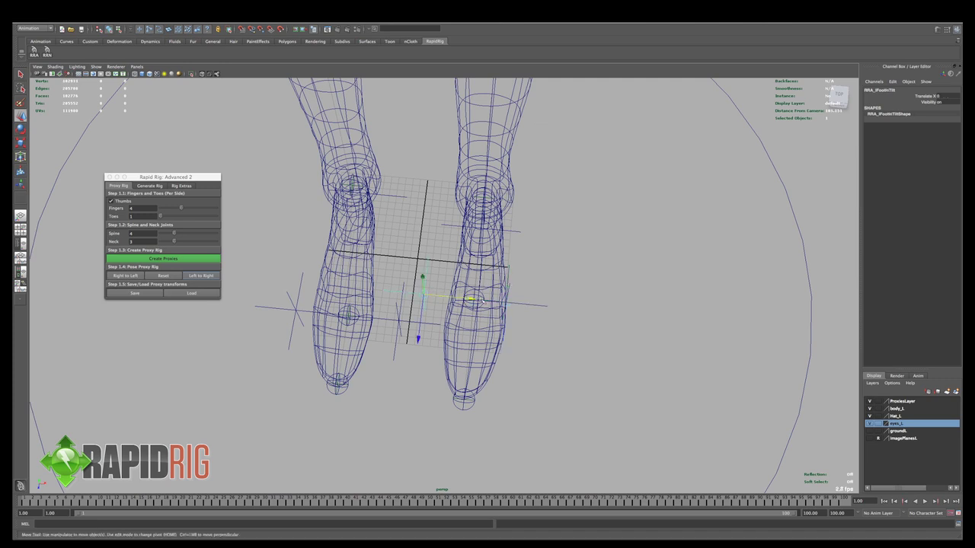
left_click_drag(473, 299, 481, 301)
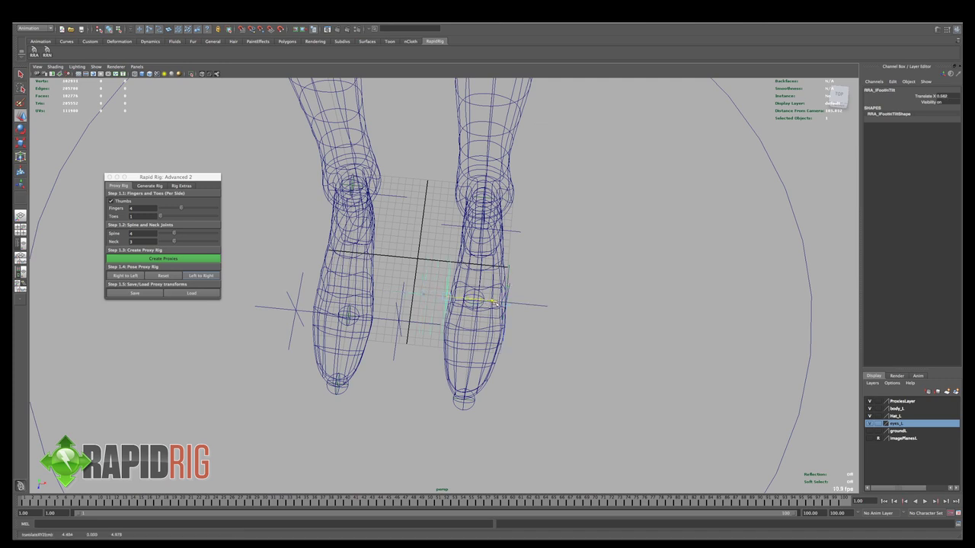
left_click_drag(526, 354, 524, 384, "alt")
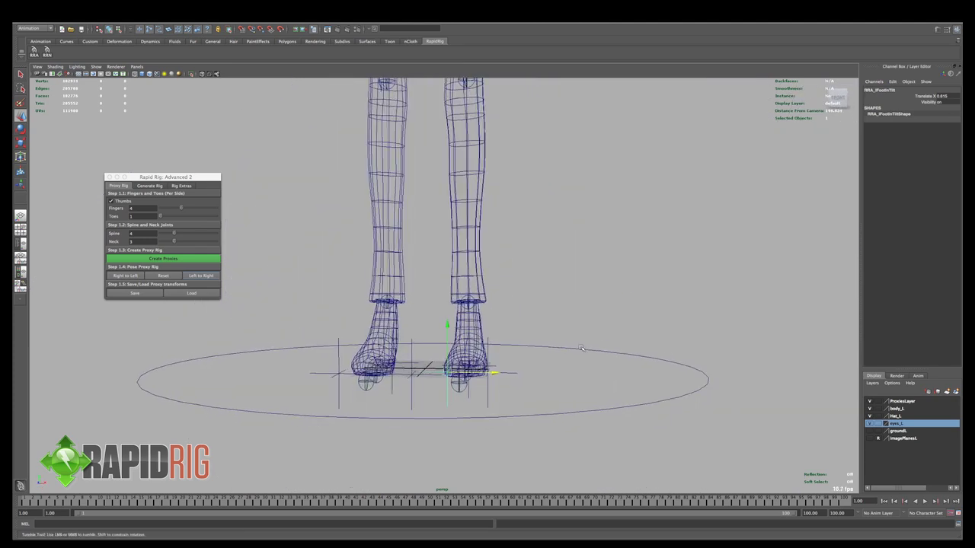
left_click(485, 404)
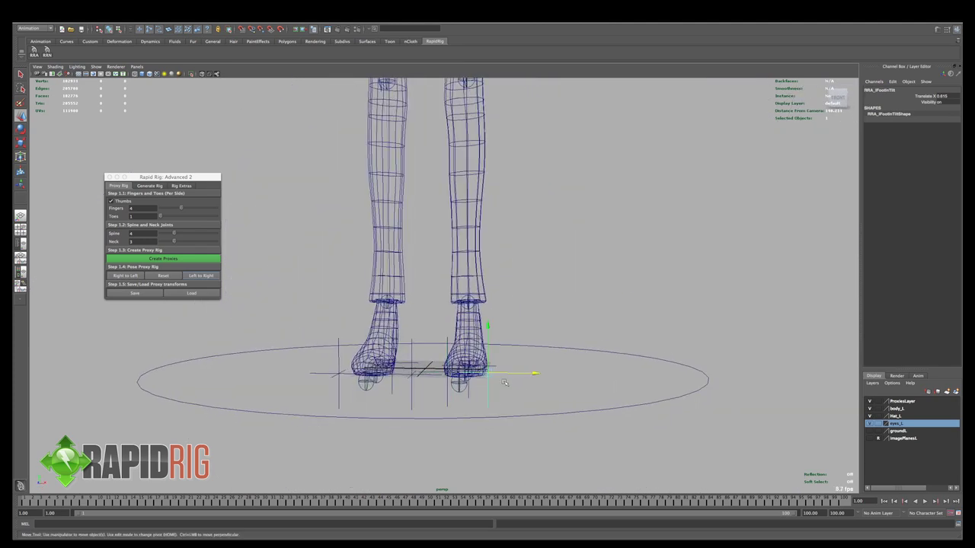
left_click(448, 401)
left_click_drag(491, 375, 492, 375)
left_click_drag(313, 325, 310, 331, "alt")
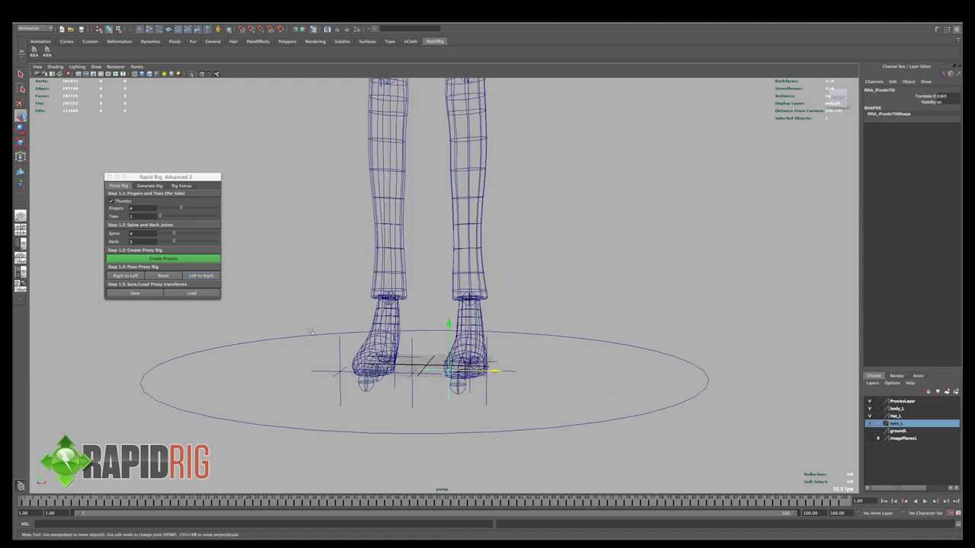
Mirror the proxy pose from the character's left side to the right side and clear the selection.
left_click(199, 274)
left_click(660, 250)
right_click_drag(609, 278, 492, 241, "alt")
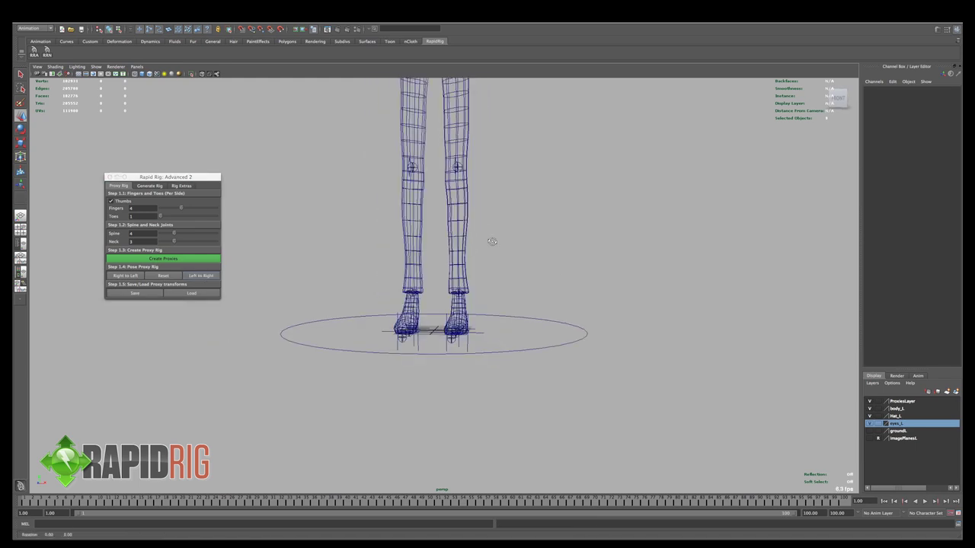
left_click_drag(492, 241, 470, 244, "alt")
middle_click_drag(491, 243, 514, 324, "alt")
right_click_drag(514, 324, 494, 398, "alt")
Examine the left foot's outer tilt pivot, the left knee proxy and the arm and hand proxies in the perspective view.
left_click(473, 404)
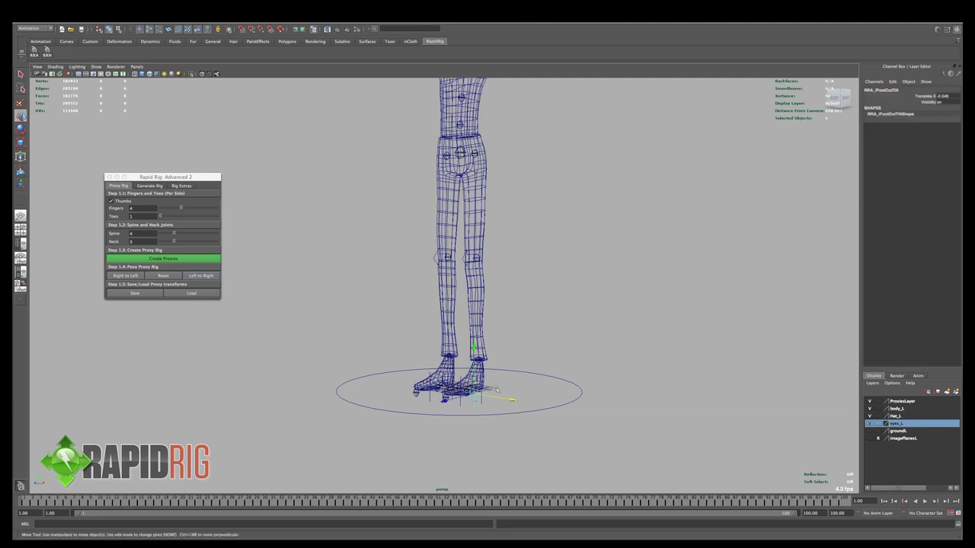
left_click_drag(497, 390, 488, 403, "alt")
right_click_drag(488, 404, 493, 381, "alt")
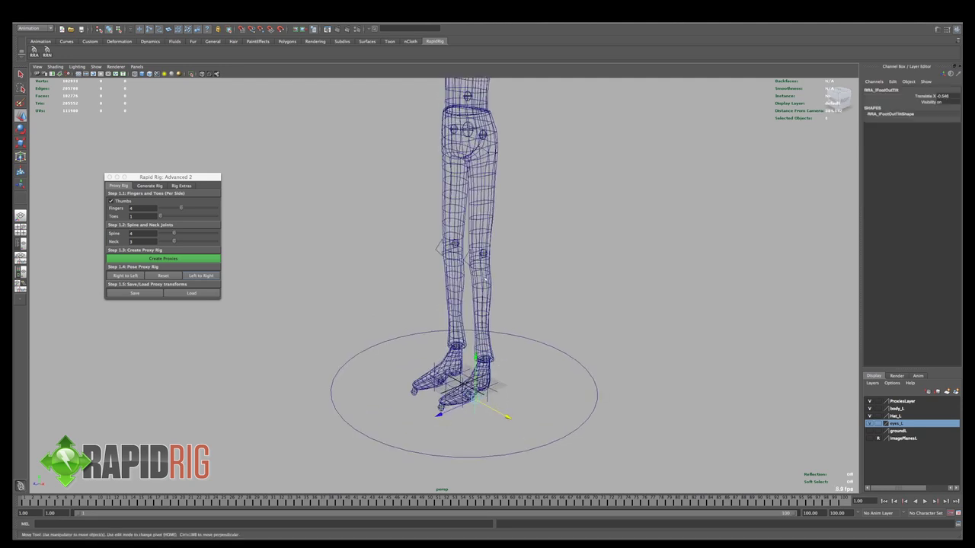
left_click(468, 262)
left_click_drag(504, 242, 510, 253, "alt")
middle_click_drag(514, 253, 500, 307, "alt")
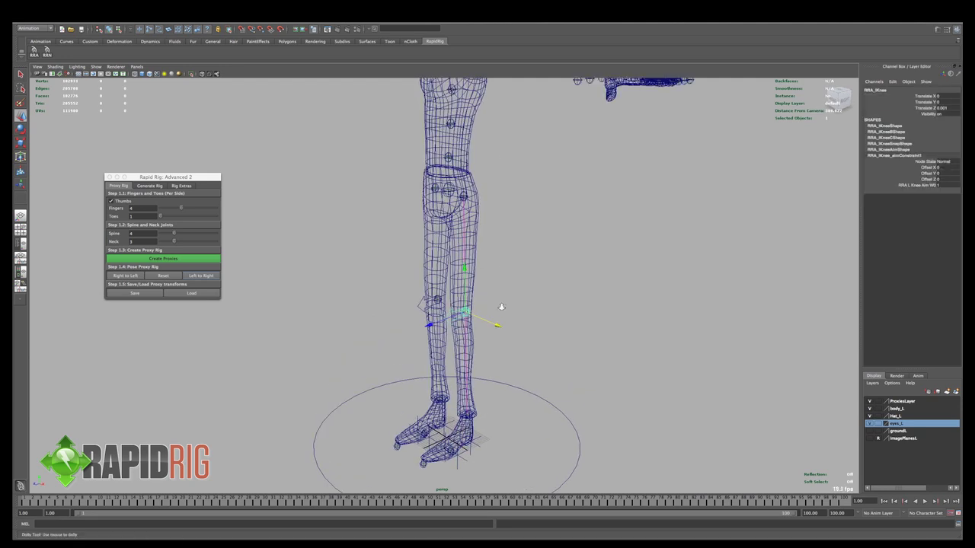
right_click_drag(500, 307, 487, 304, "alt")
middle_click_drag(496, 223, 476, 319, "alt")
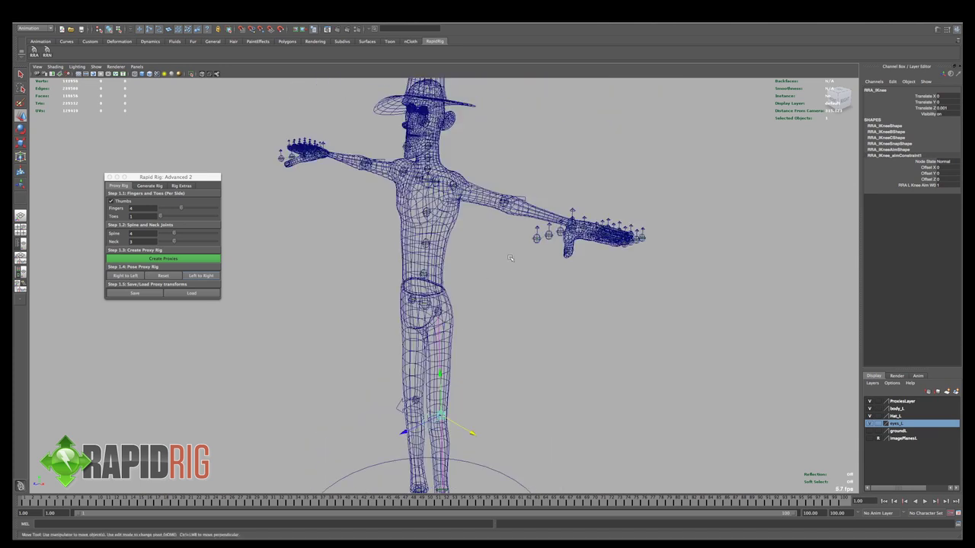
left_click_drag(526, 199, 527, 228, "alt")
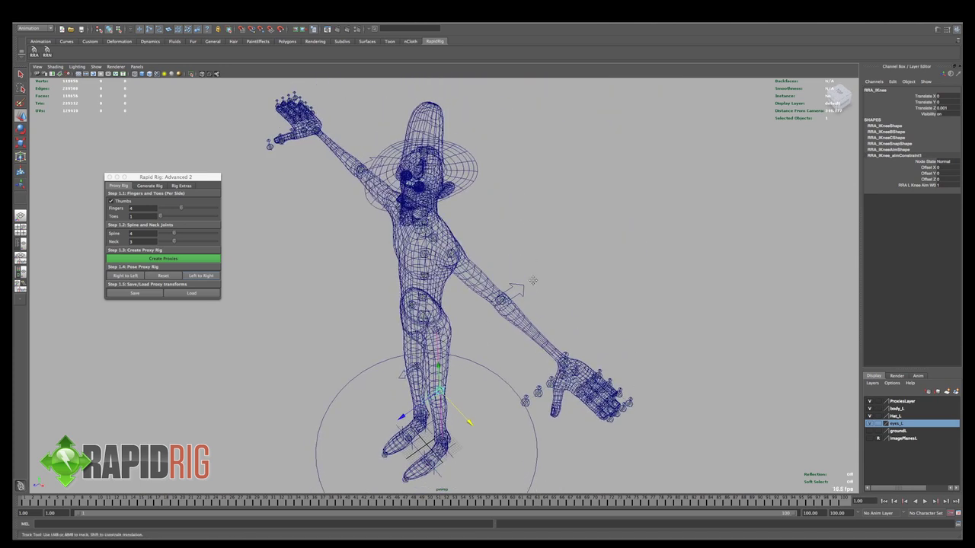
middle_click_drag(561, 296, 525, 235, "alt")
right_click_drag(526, 234, 548, 255, "alt")
Move the left thumb's base proxy to the base of the thumb and rotate it about Y to follow the thumb mesh.
left_click(536, 250)
left_click_drag(536, 250, 561, 249, "alt")
right_click_drag(561, 250, 598, 221, "alt")
middle_click_drag(606, 168, 495, 316, "alt")
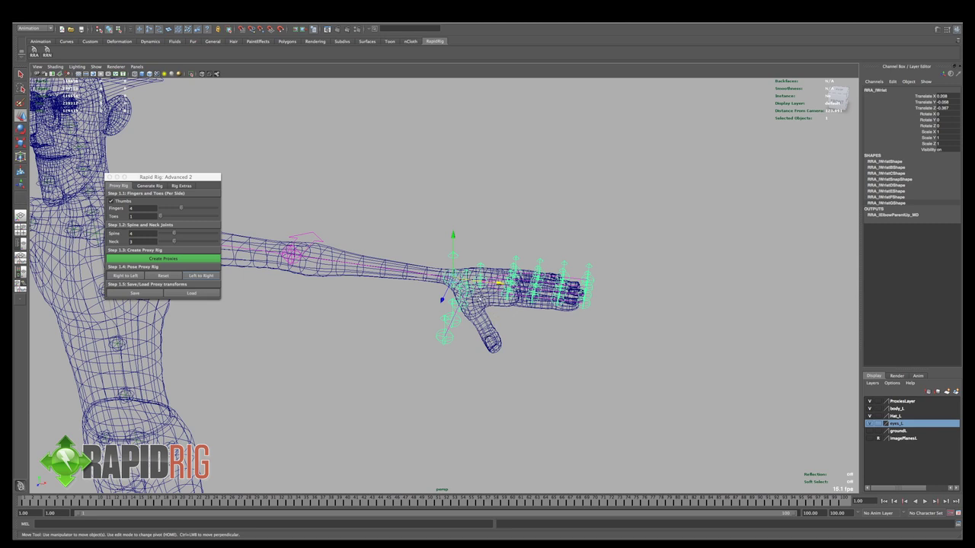
left_click(479, 297)
key("f")
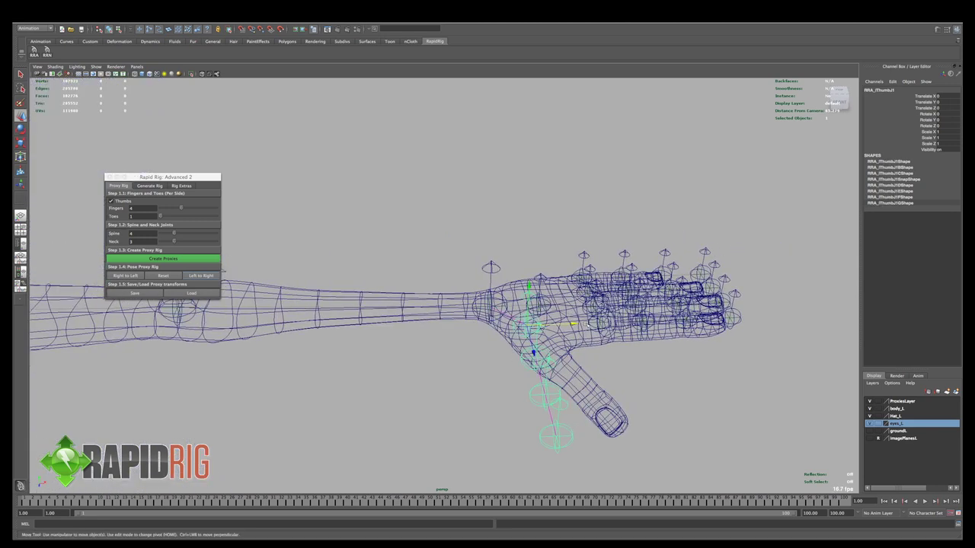
key("space")
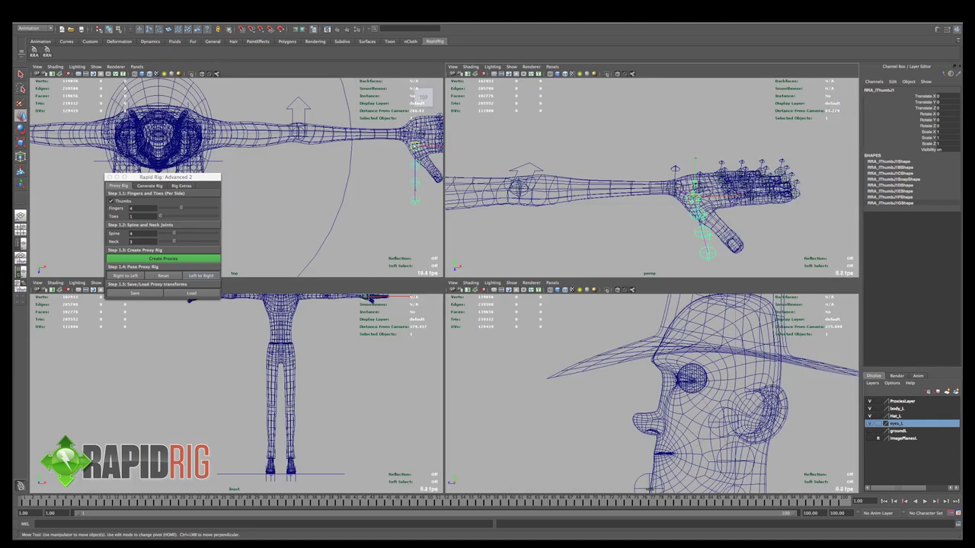
key("e")
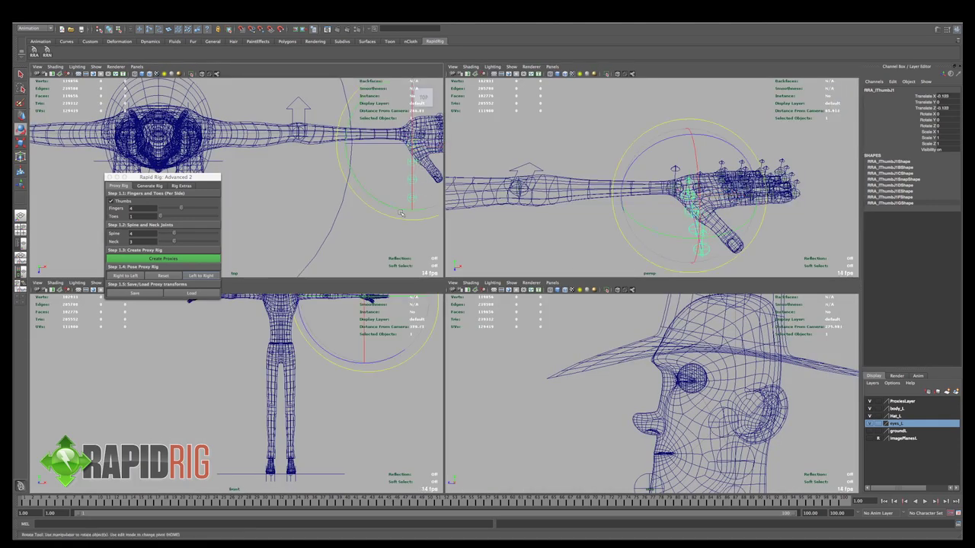
left_click_drag(401, 213, 444, 207)
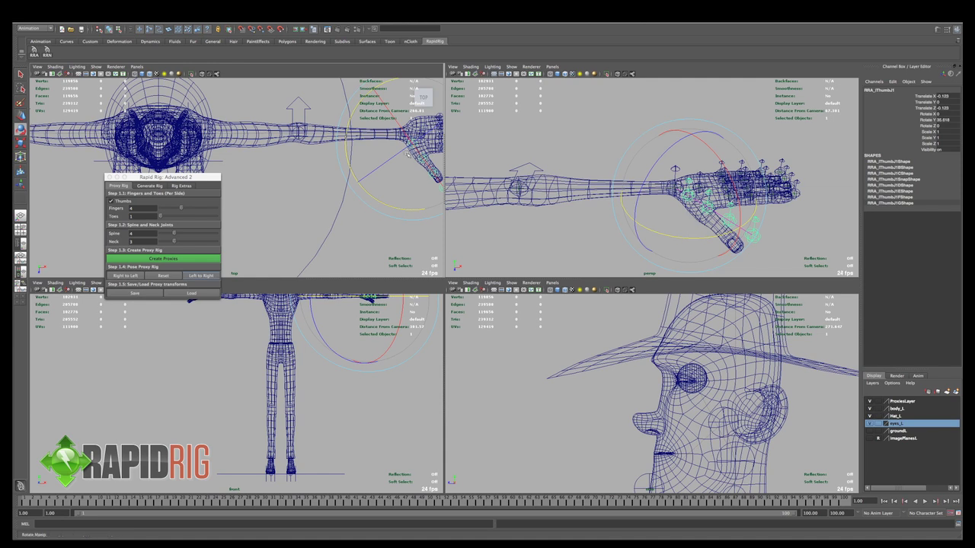
Rotate the left thumb's base proxy about its other axes and show the character smooth shaded in a single perspective view.
left_click_drag(405, 153, 389, 168)
left_click_drag(724, 216, 629, 210, "alt")
left_click_drag(619, 174, 615, 187)
mouse_move(609, 133)
left_mouse_down()
mouse_move(629, 182)
mouse_move(504, 237)
left_mouse_up()
key("space")
key("5")
left_click_drag(470, 172, 576, 276)
middle_click_drag(576, 276, 644, 361, "alt")
left_click_drag(644, 361, 507, 281, "alt")
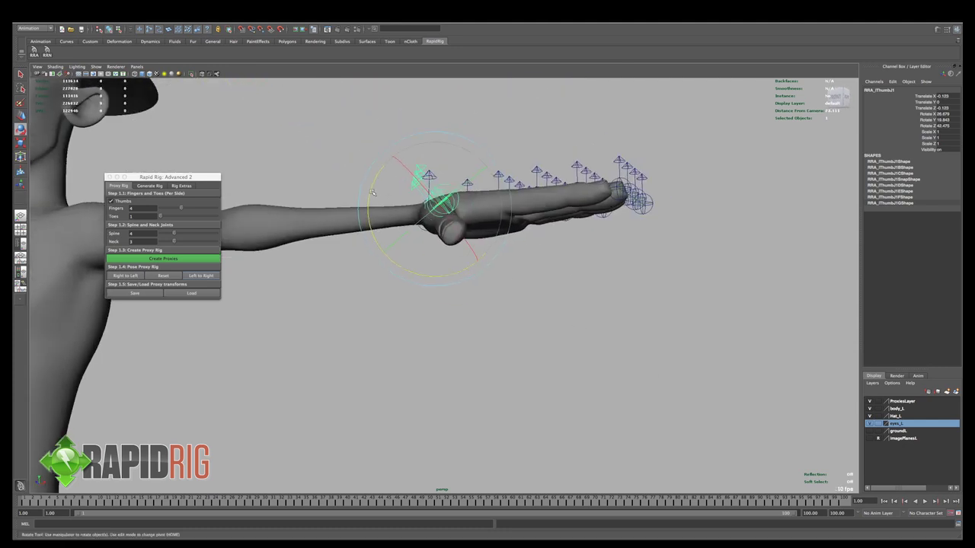
Refine the left thumb base proxy's rotation to about 40 in X, 5 in Y and 55 in Z along the thumb.
left_click_drag(372, 191, 418, 209)
left_click_drag(399, 153, 393, 159)
left_click_drag(444, 214, 464, 227, "alt")
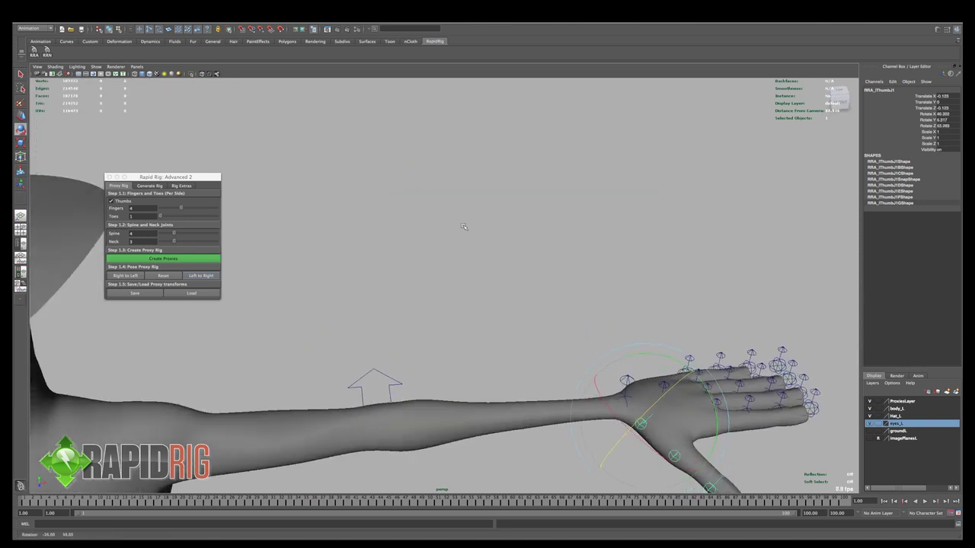
right_click_drag(531, 284, 487, 268, "alt")
left_click_drag(564, 267, 538, 297, "alt")
Nudge the left thumb's base proxy slightly inward toward the palm with the Move tool.
key("w")
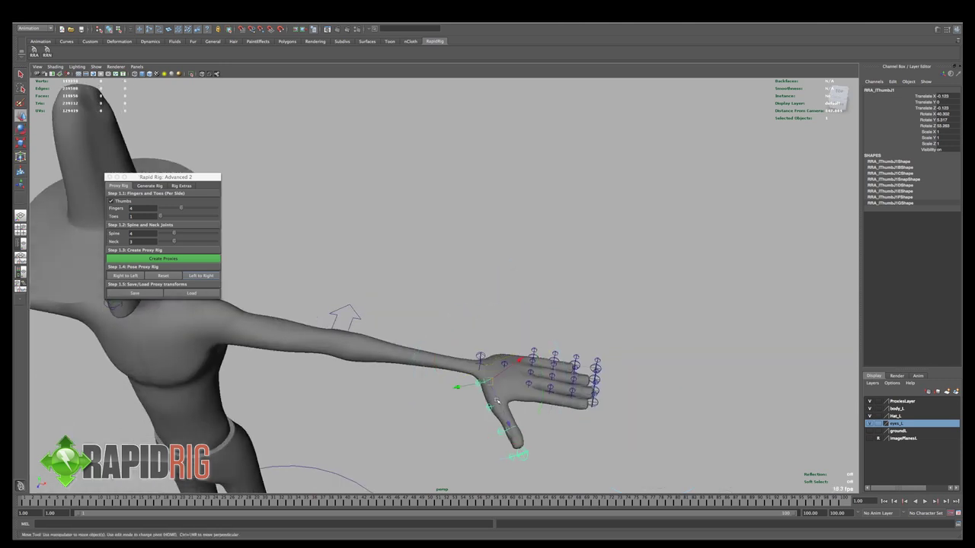
left_click_drag(459, 386, 460, 387)
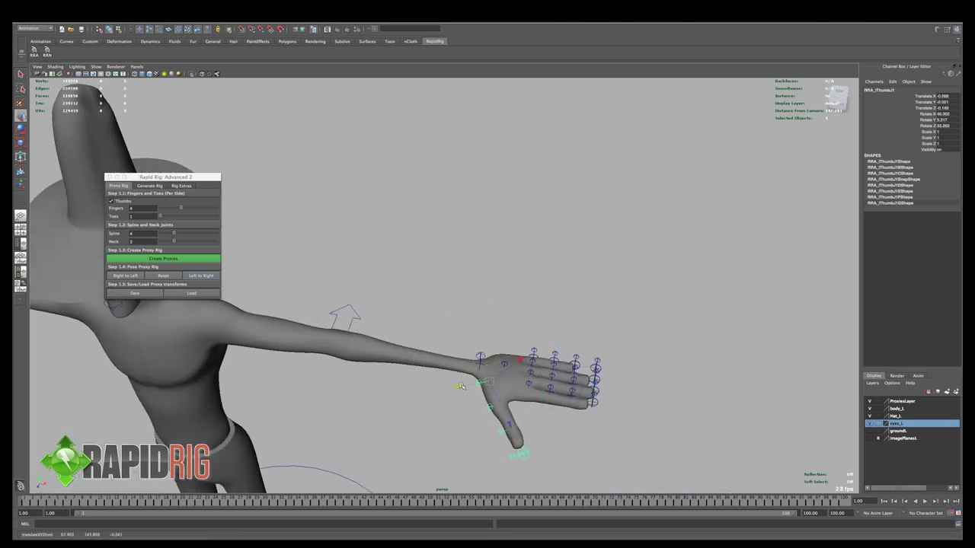
key("space")
key("space")
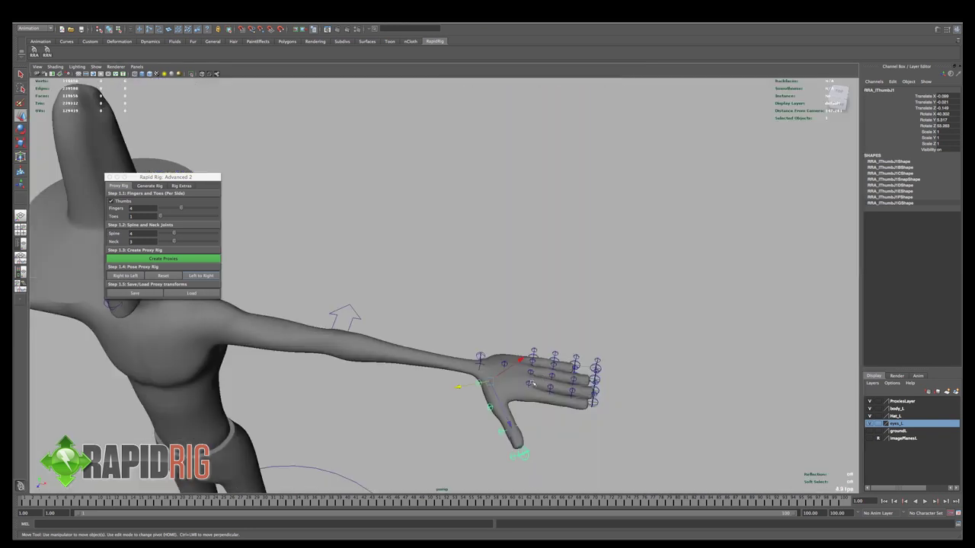
Select the left thumb's second proxy, examine the thumb chain in wireframe, and clear the selection.
left_click(531, 384)
left_click_drag(532, 384, 491, 356, "alt")
left_click(491, 356)
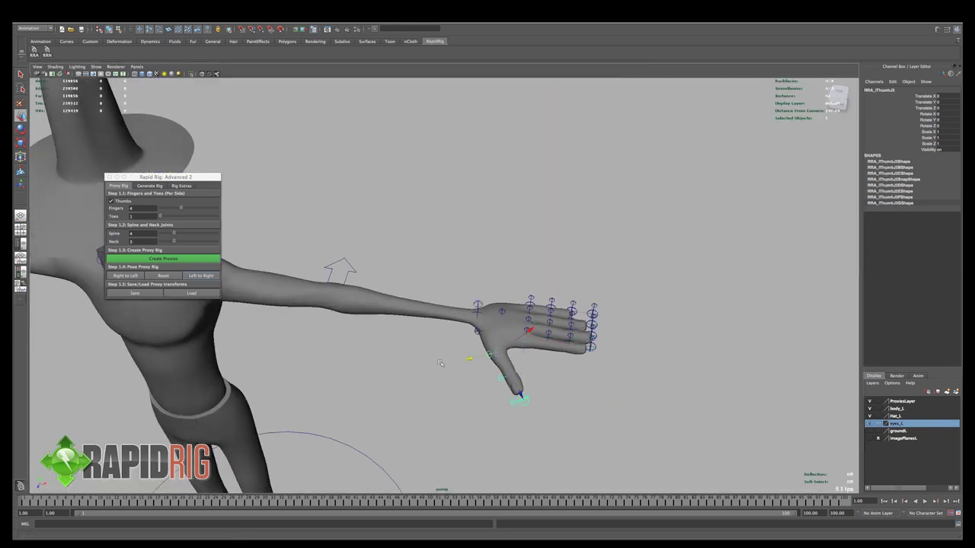
right_click_drag(491, 356, 509, 354, "alt")
key("4")
left_click_drag(509, 355, 507, 352, "alt")
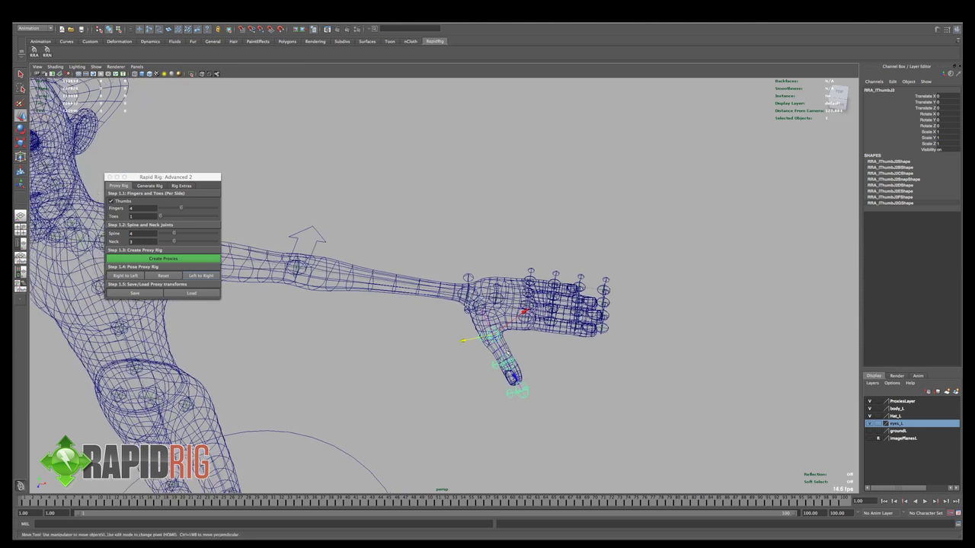
left_click(476, 247)
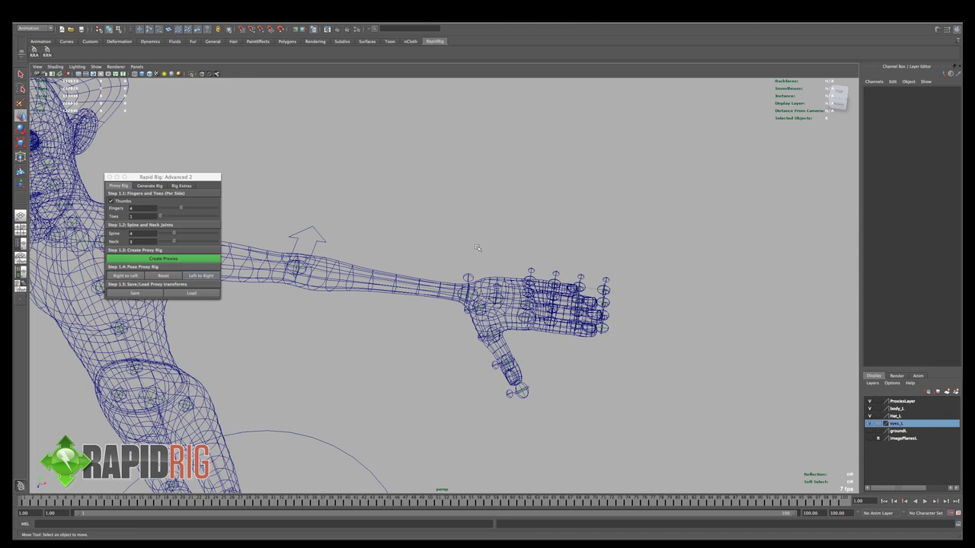
Load the saved proxy transforms from the project's data folder and display the character smooth shaded.
left_click(198, 294)
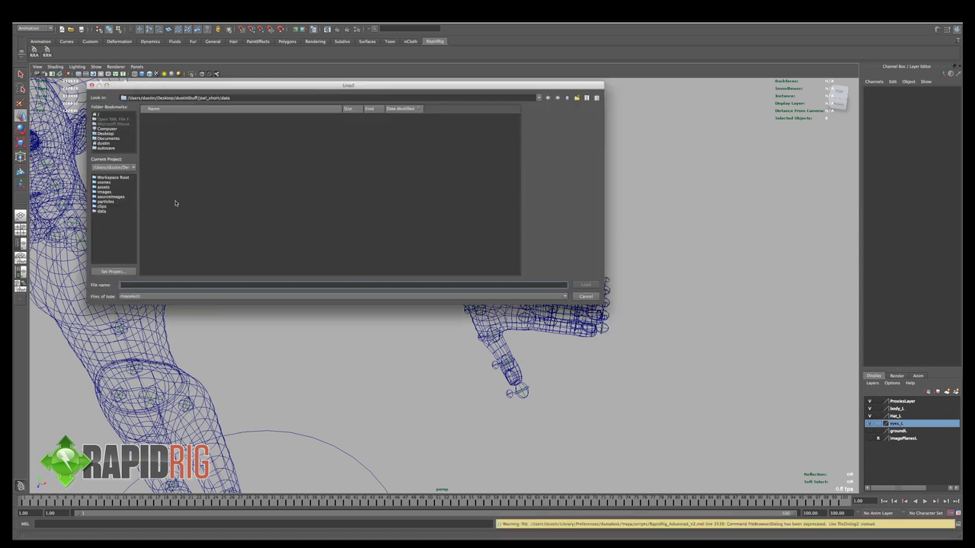
double_click(181, 117)
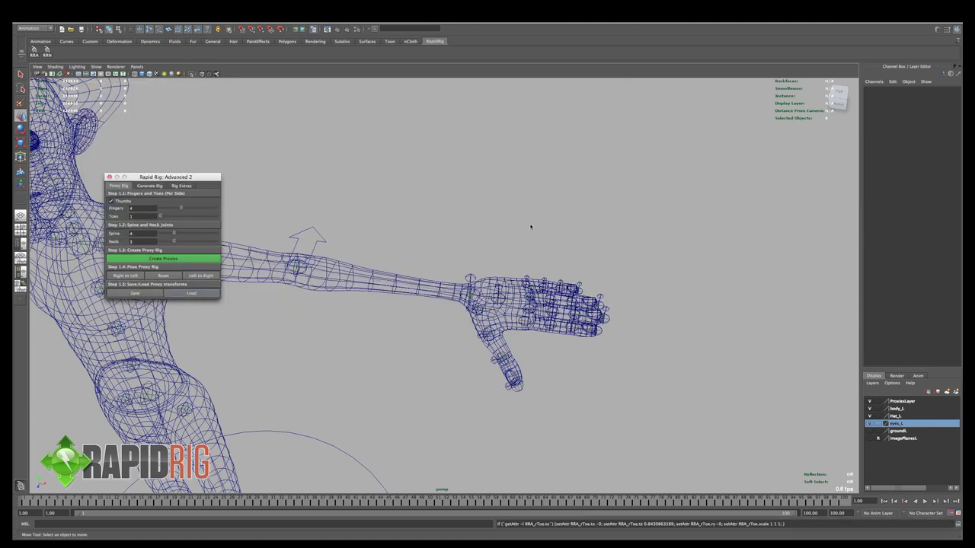
left_click(556, 261)
key("5")
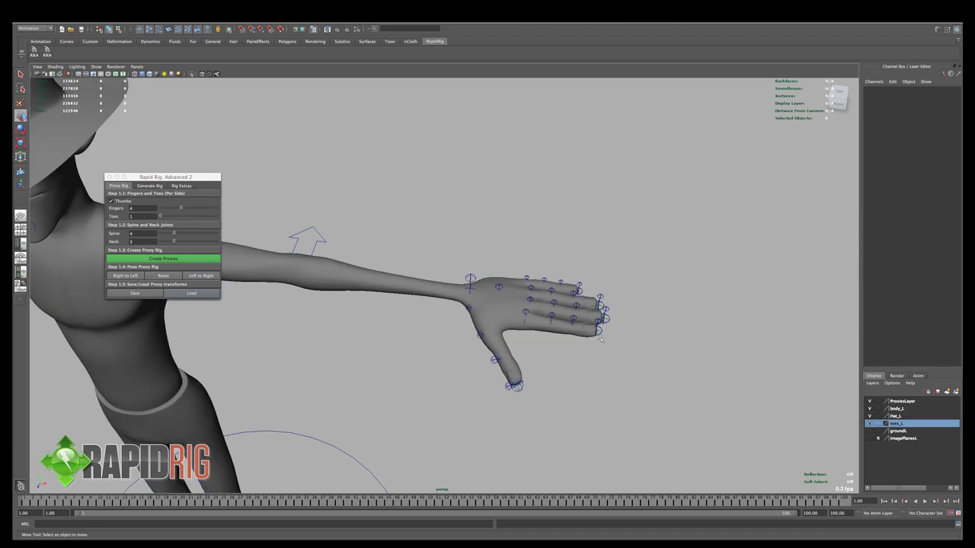
Examine the loaded proxies on the hands and whole body in the shaded perspective view, and select the jaw tip proxy.
left_click_drag(601, 339, 592, 316, "alt")
mouse_move(492, 316)
left_mouse_down("alt")
mouse_move(468, 286)
mouse_move(463, 325)
mouse_move(488, 303)
left_mouse_up("alt")
right_click_drag(488, 303, 465, 330, "alt")
left_click_drag(465, 331, 476, 318, "alt")
middle_click_drag(475, 318, 498, 376, "alt")
right_click_drag(498, 375, 511, 235, "alt")
mouse_move(510, 180)
left_mouse_down("alt")
mouse_move(507, 166)
mouse_move(587, 203)
left_mouse_up("alt")
right_click_drag(531, 350, 461, 344, "alt")
left_click_drag(461, 345, 497, 358, "alt")
right_click_drag(497, 358, 546, 344, "alt")
middle_click_drag(509, 296, 533, 354, "alt")
left_click_drag(487, 321, 462, 285, "alt")
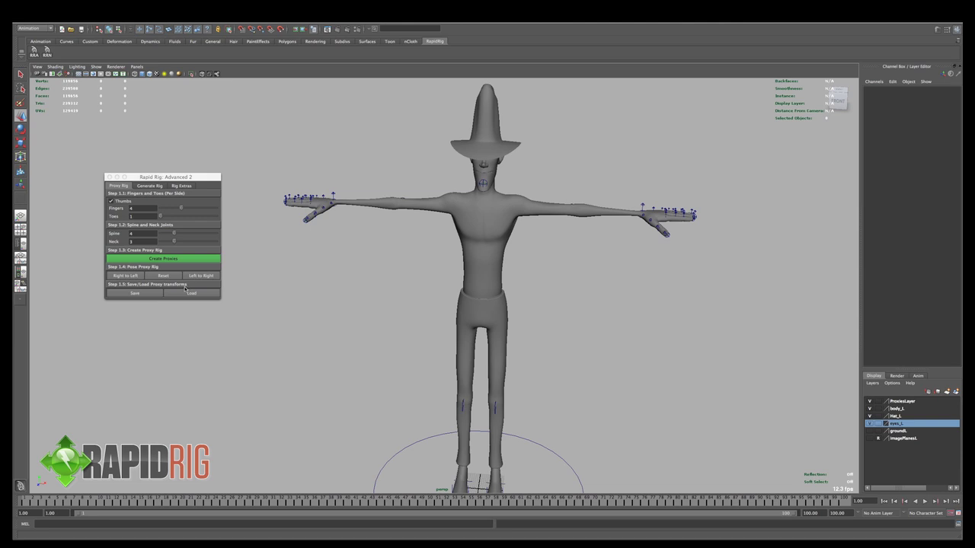
left_click(483, 185)
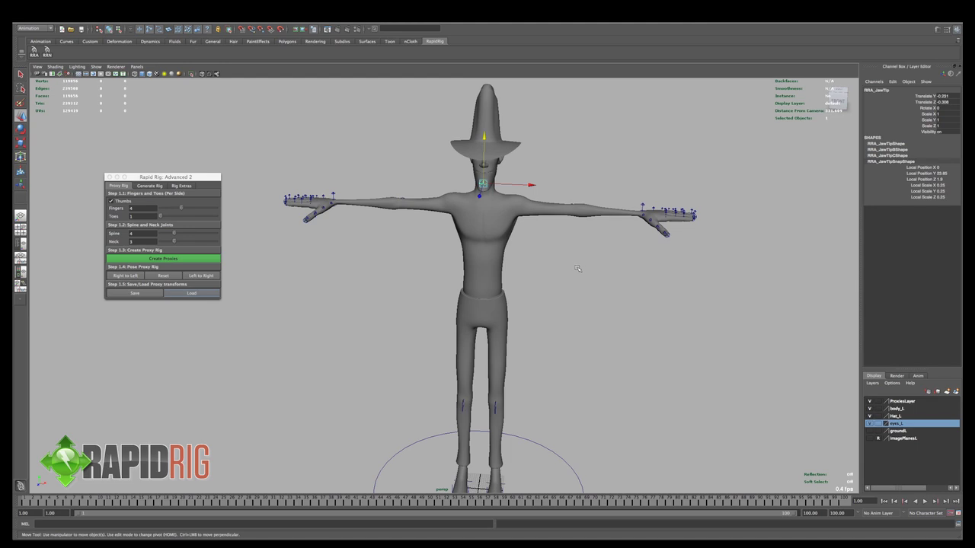
Clear the proxy selection and display the character in wireframe to examine its proxies.
mouse_move(578, 269)
left_mouse_down("alt")
mouse_move(549, 266)
mouse_move(548, 276)
mouse_move(577, 277)
mouse_move(569, 277)
left_mouse_up("alt")
left_click(578, 287)
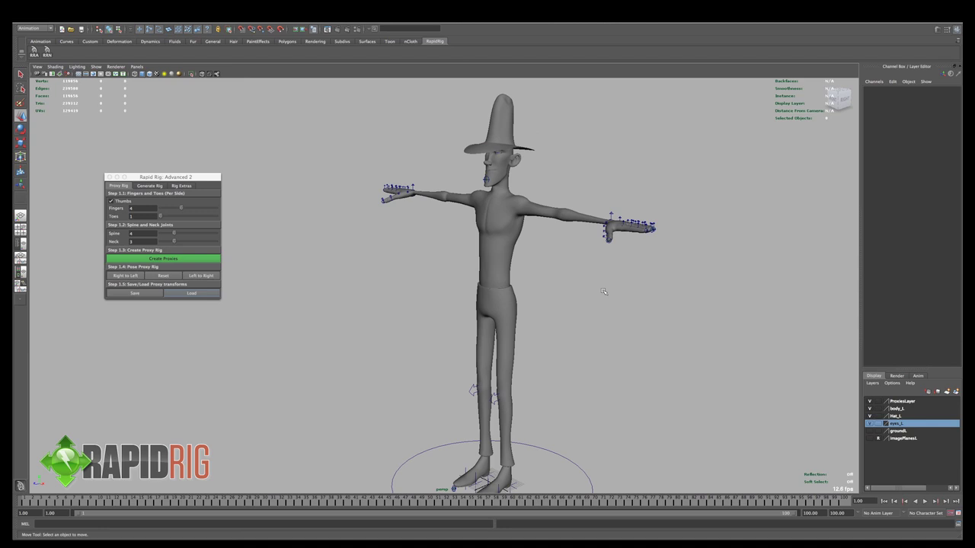
left_click_drag(590, 249, 531, 252, "alt")
key("4")
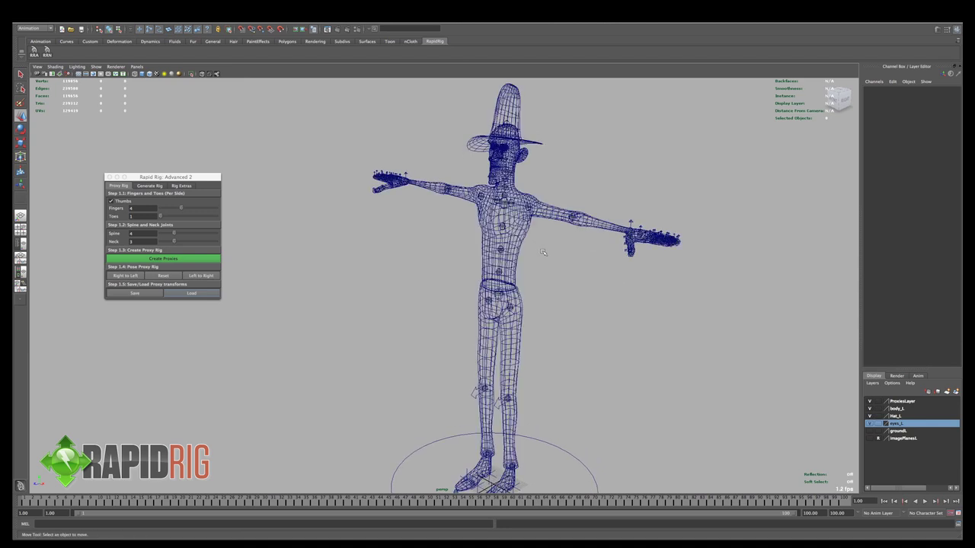
left_click_drag(504, 270, 493, 208, "alt")
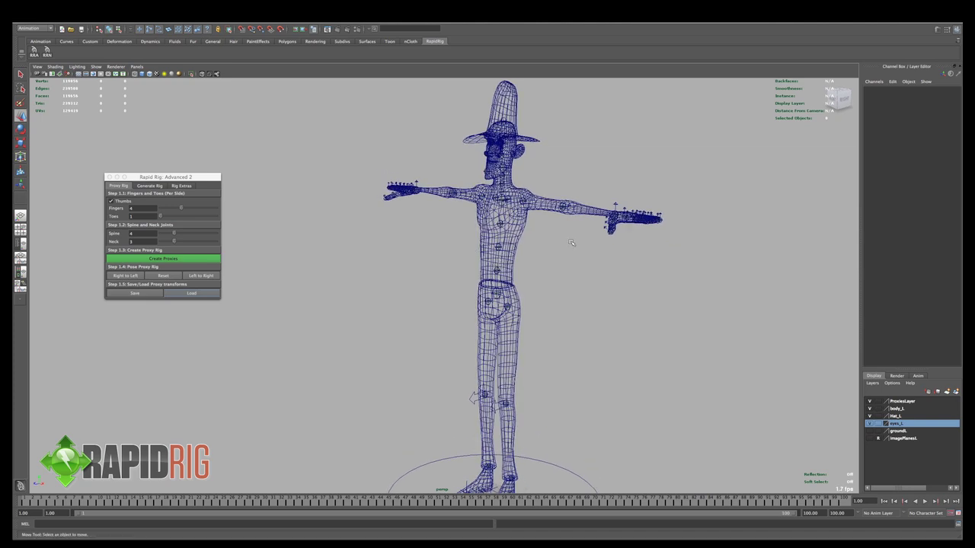
Set the proxy rig's spine joint count to 6 and its neck joint count to 2.
left_click(181, 236)
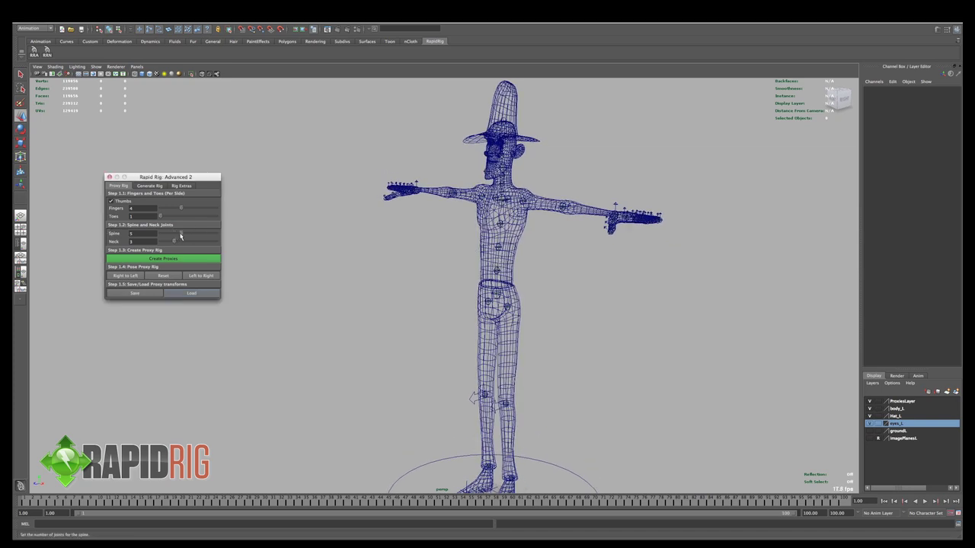
left_click(188, 236)
left_click_drag(175, 243, 167, 242)
left_click_drag(391, 298, 430, 297, "alt")
middle_click_drag(430, 297, 445, 263, "alt")
right_click_drag(445, 262, 344, 318, "alt")
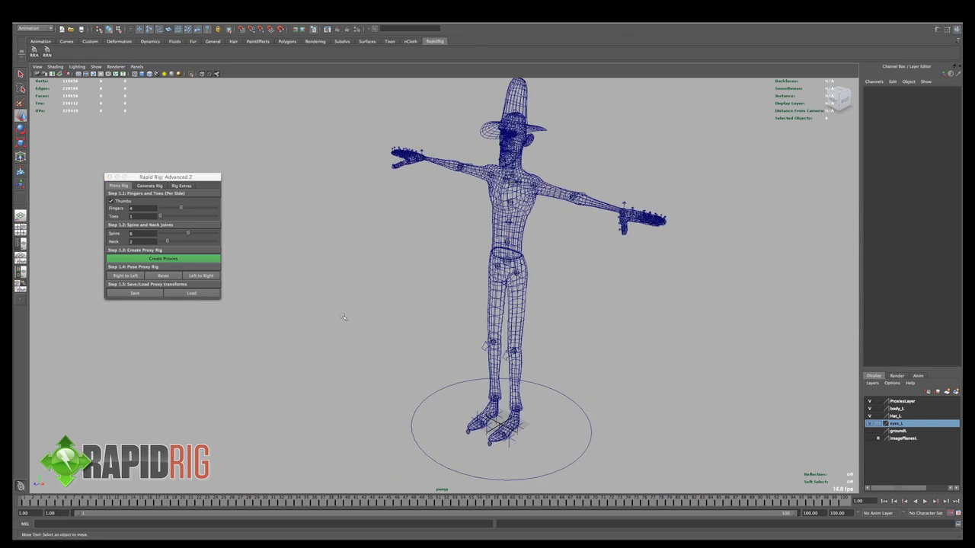
Set the proxy rig to 5 toes per side and disable its thumbs.
left_click(179, 218)
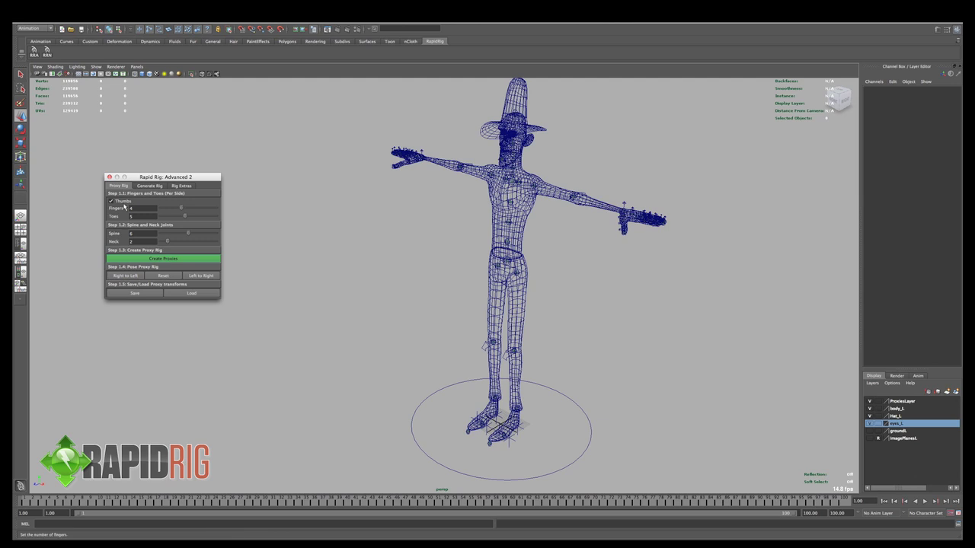
left_click(111, 201)
left_click_drag(401, 286, 404, 289, "alt")
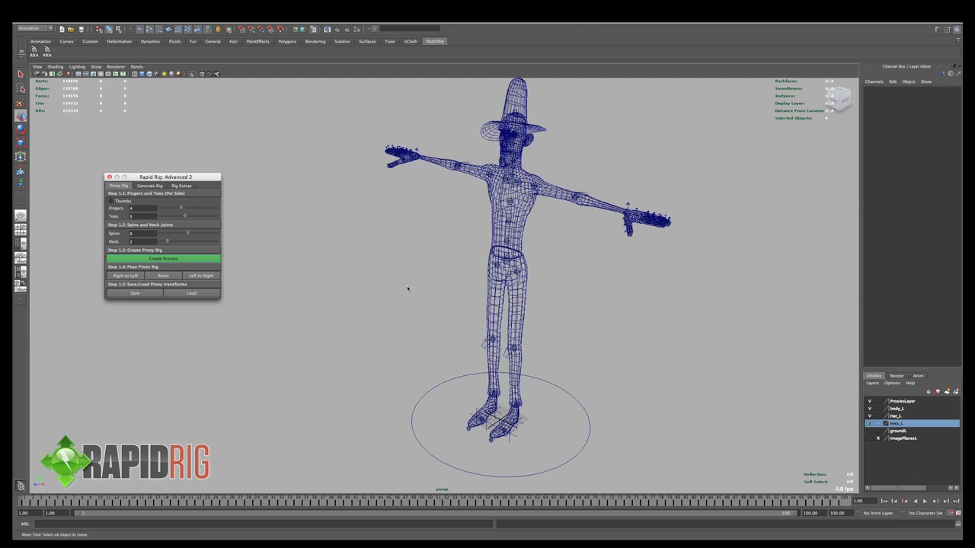
Try to create proxies with the new settings, and delete the existing proxy rig from the scene.
left_click(206, 261)
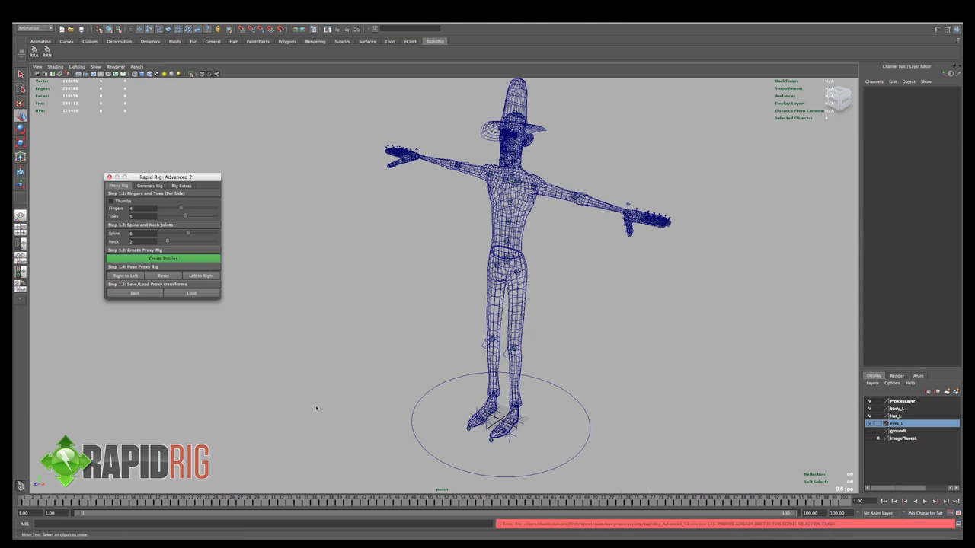
left_click(182, 186)
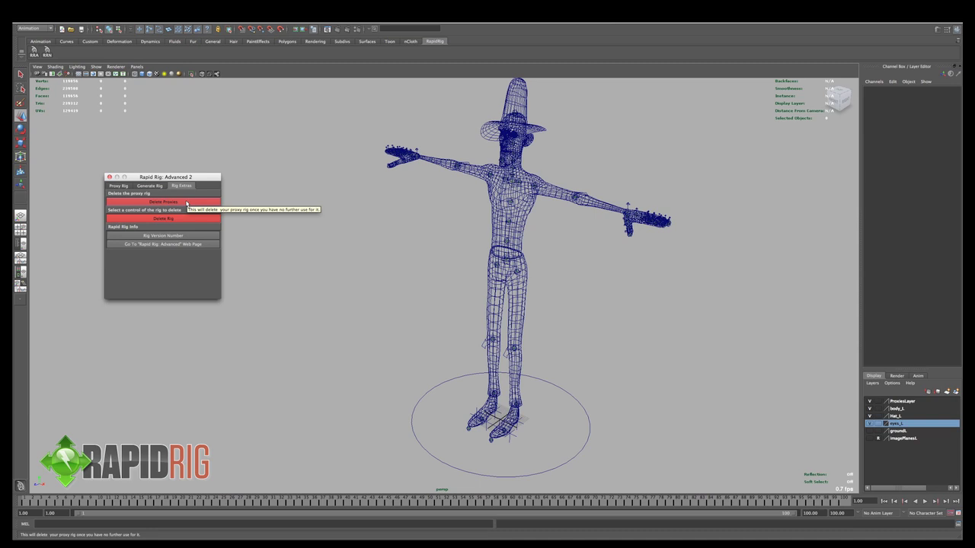
left_click(186, 203)
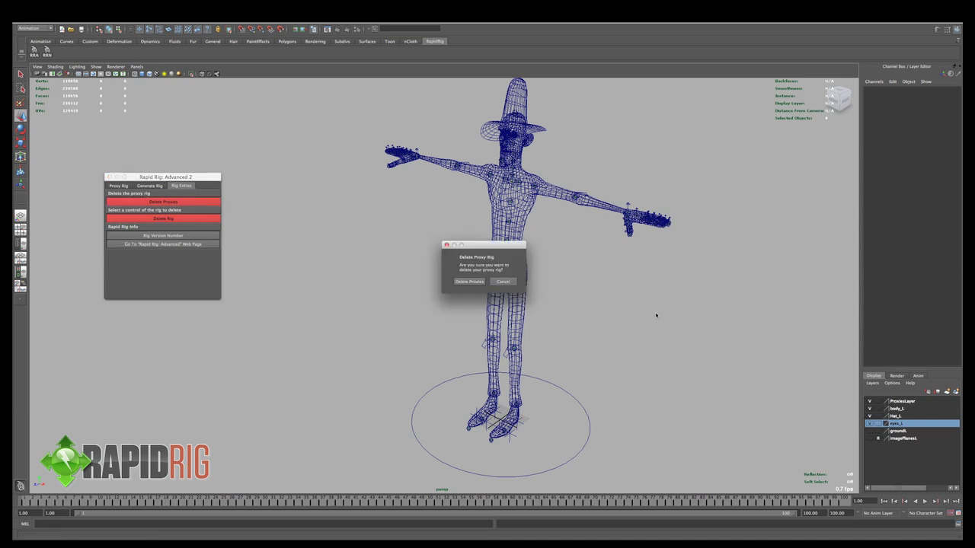
left_click(469, 281)
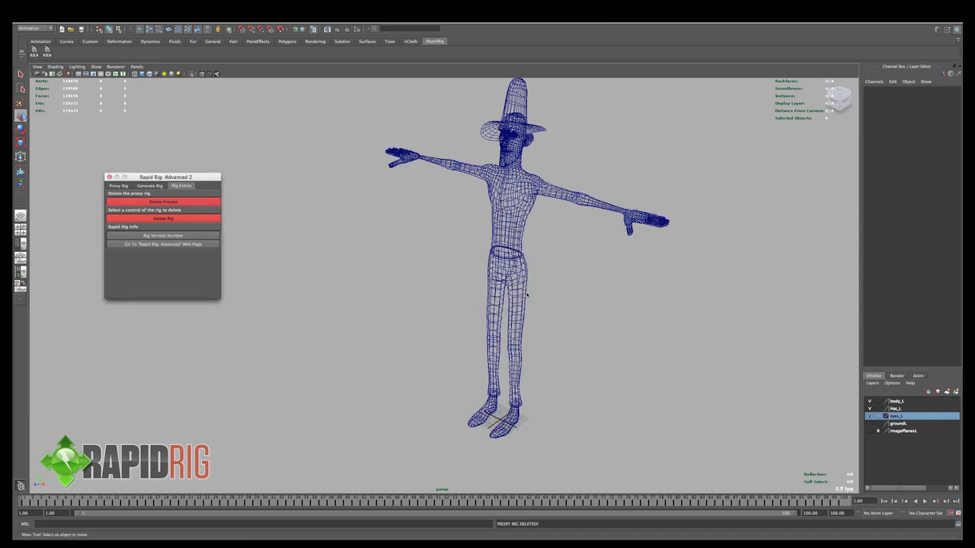
Create a new proxy rig with the chosen joint counts and scale it up from its main control to the character's size.
left_click(120, 185)
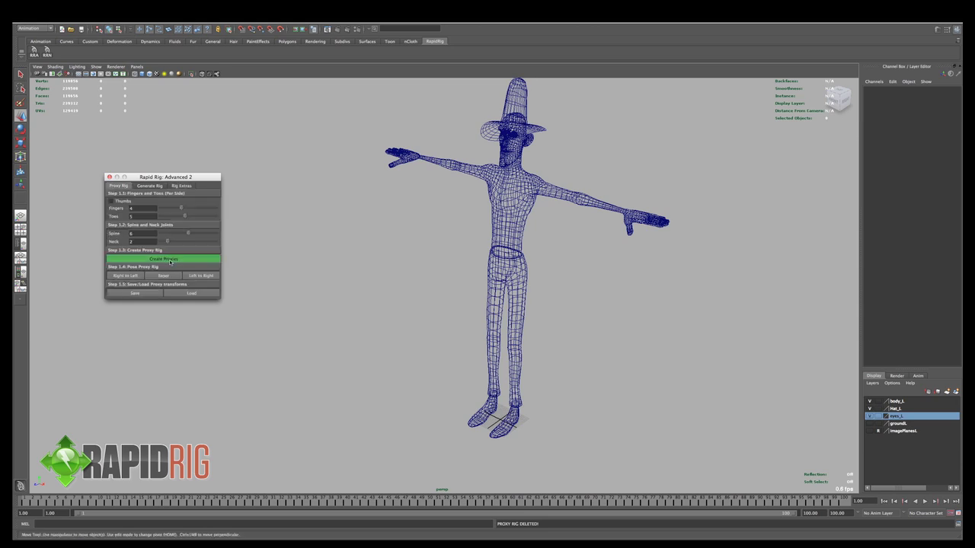
left_click(170, 259)
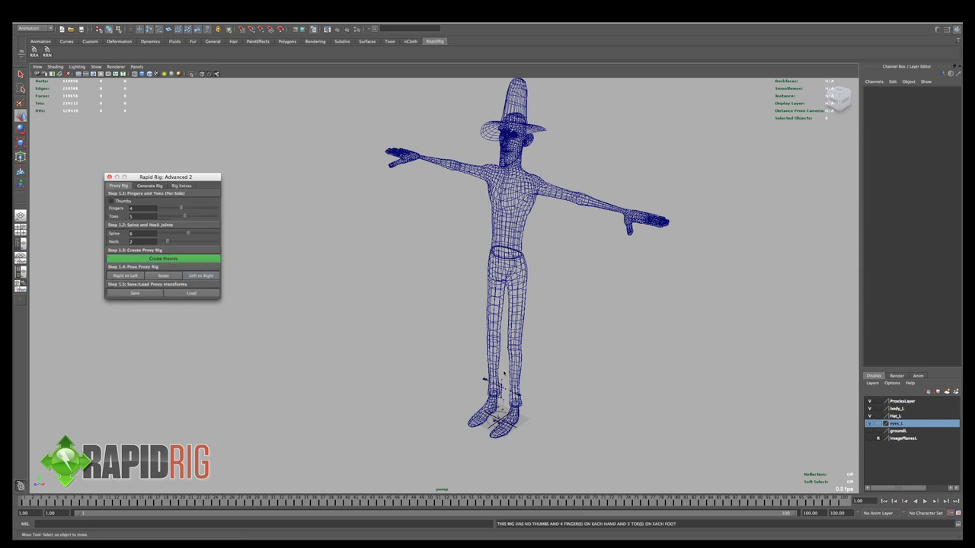
left_click(499, 428)
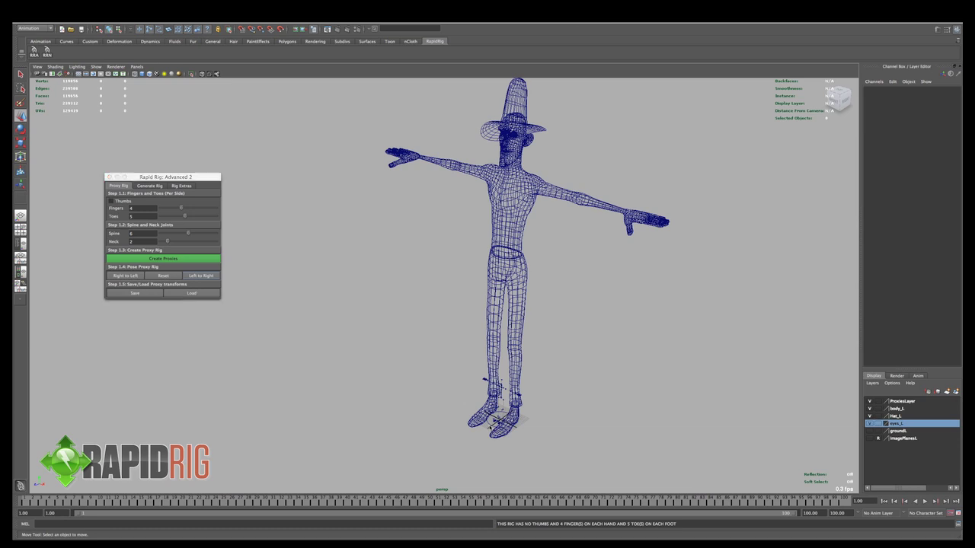
key("r")
left_click_drag(499, 419, 814, 185)
left_click(337, 337)
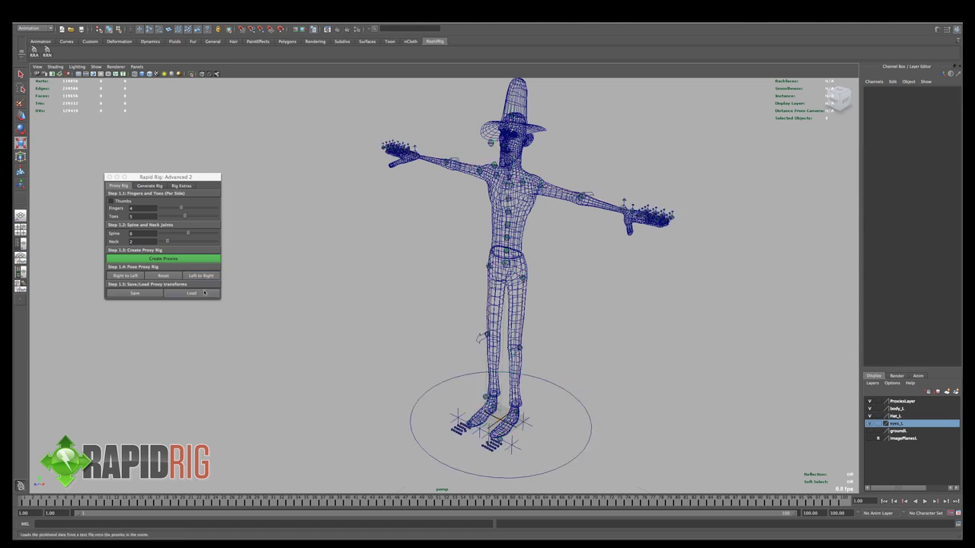
Load the saved proxy transforms from cowboyProxies01.ma onto the new proxy rig.
left_click(191, 293)
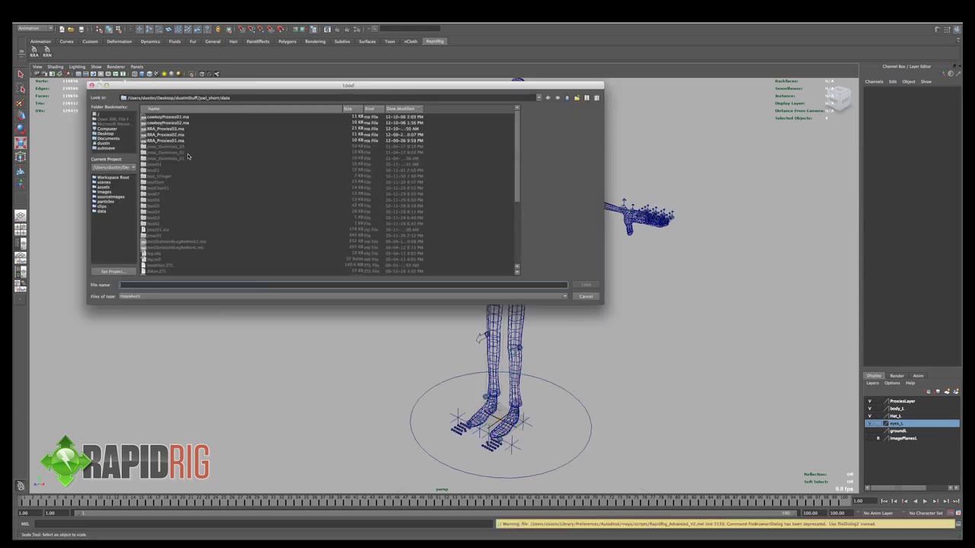
left_click(171, 117)
left_click(583, 285)
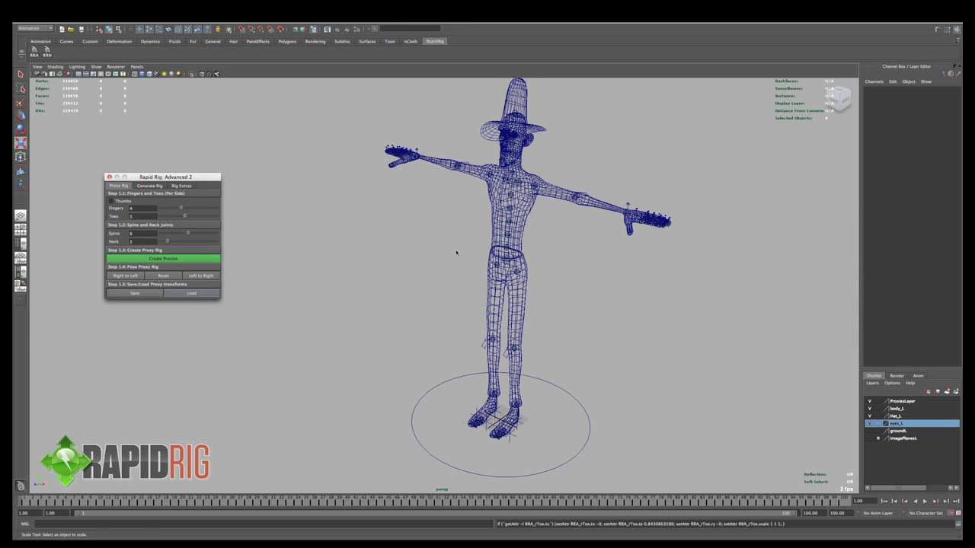
Examine the loaded proxies in shaded and wireframe display, selecting the spine proxies in turn and checking the feet and hands.
key("5")
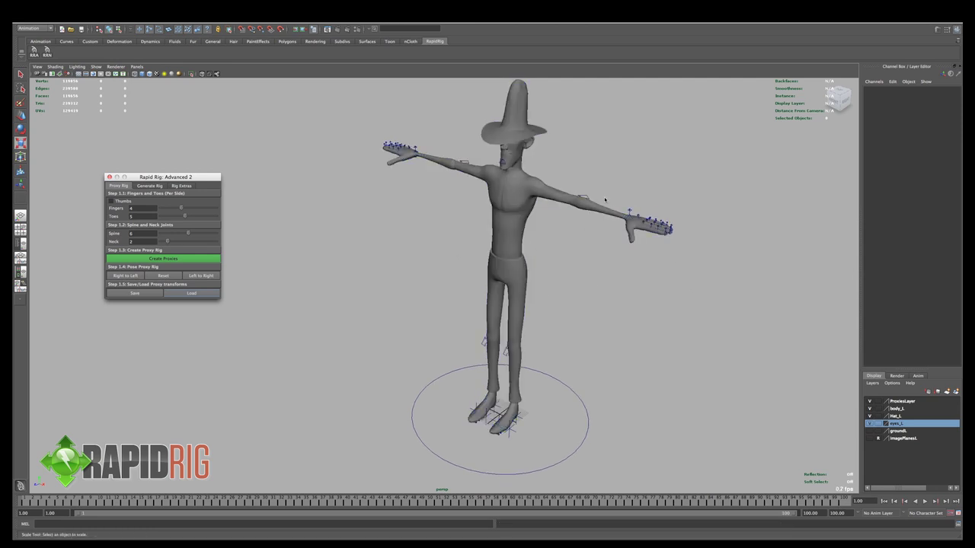
key("4")
left_click_drag(506, 220, 504, 197, "alt")
left_click(509, 205)
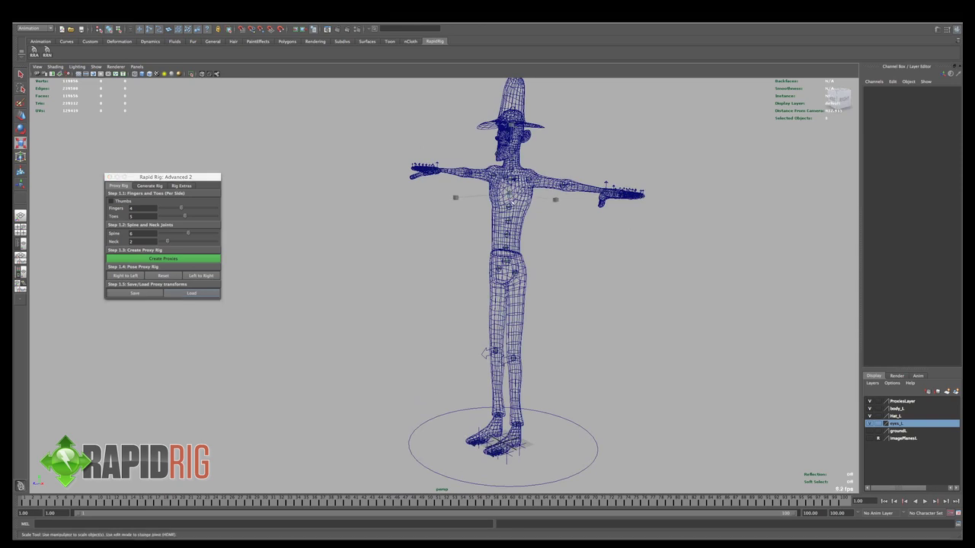
left_click(508, 221)
left_click(508, 235)
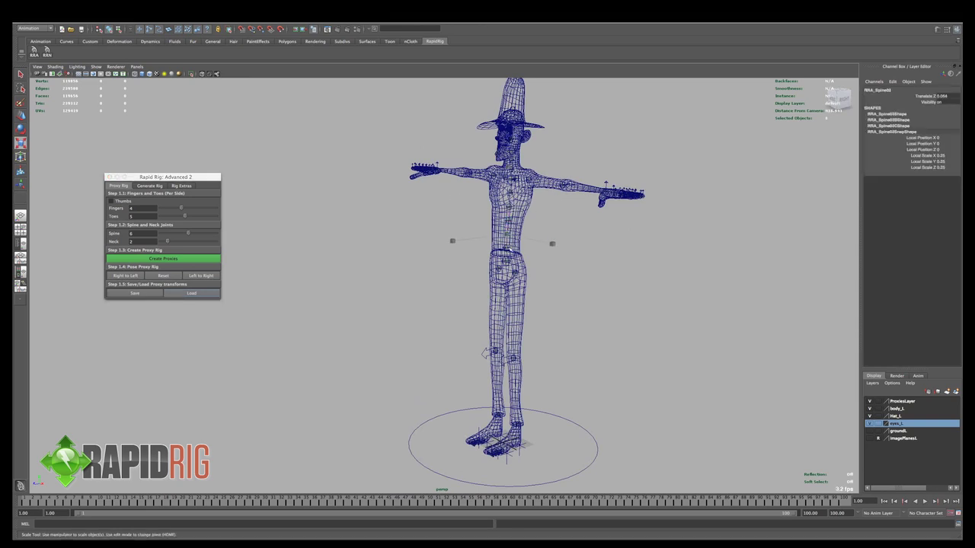
left_click(507, 248)
right_click_drag(449, 186, 531, 213, "alt")
middle_click_drag(544, 261, 534, 226, "alt")
right_click_drag(465, 190, 537, 210, "alt")
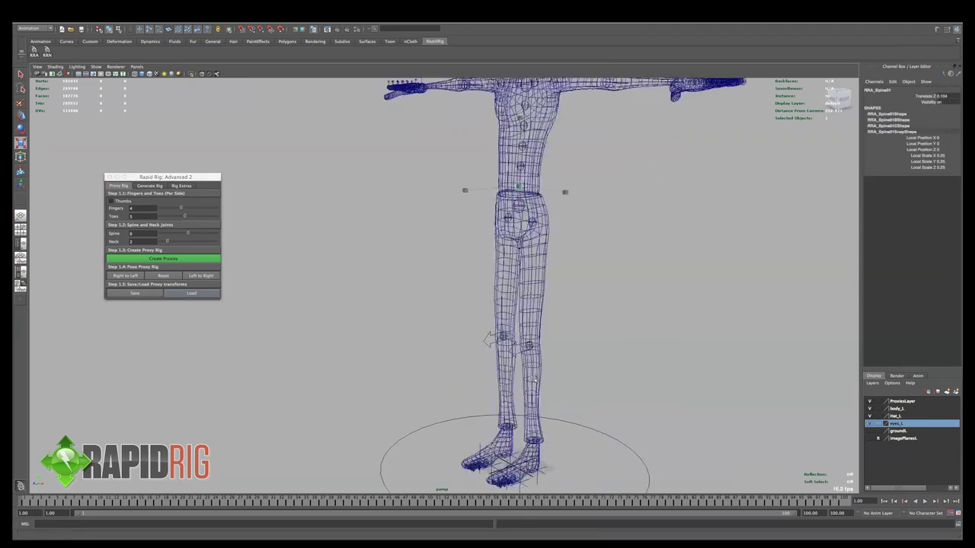
left_click_drag(510, 201, 501, 262, "alt")
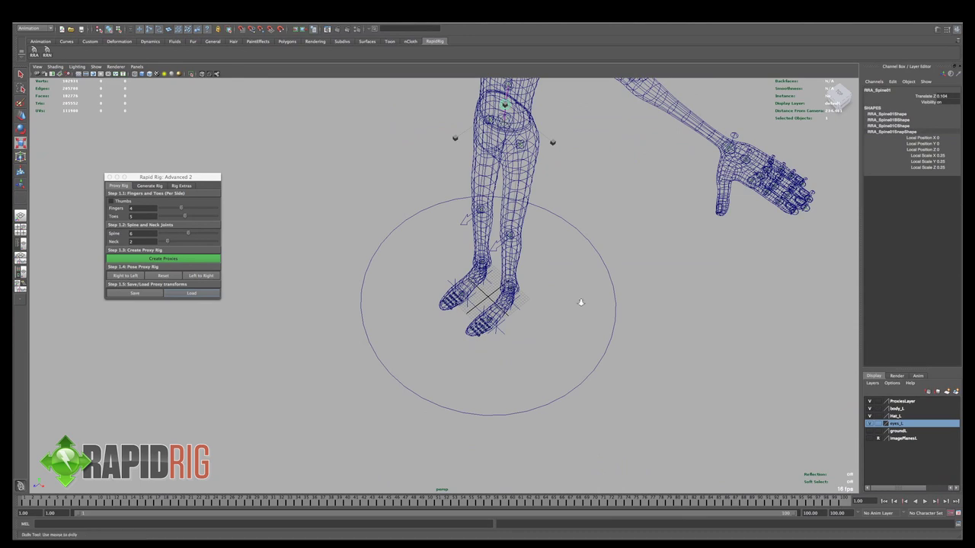
left_click_drag(581, 302, 547, 242, "alt")
middle_click_drag(512, 194, 513, 288, "alt")
right_click_drag(513, 287, 499, 280, "alt")
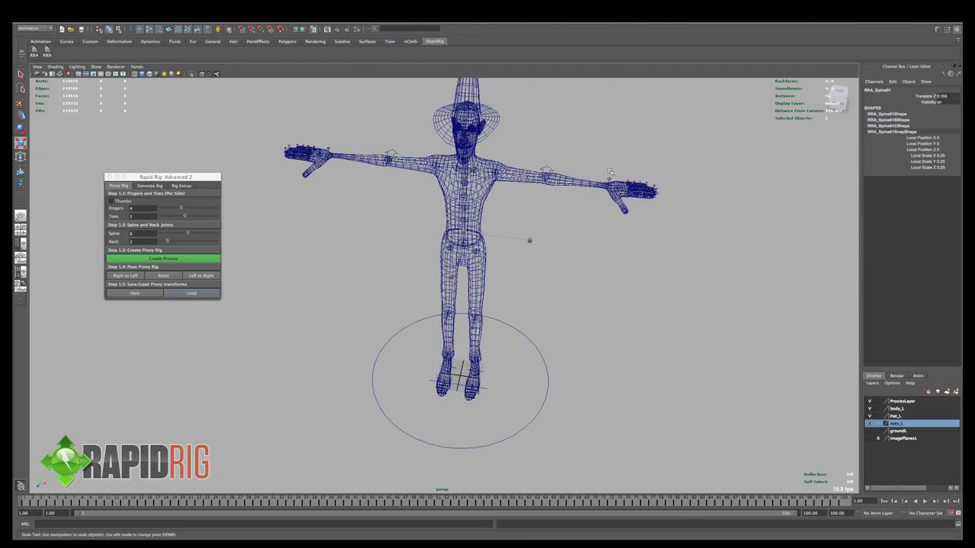
Lower the left wrist proxy below the arm, rotate it about -40° in Z, and mirror the proxies from left to right.
left_click(609, 181)
left_click_drag(598, 209, 614, 174, "alt")
key("w")
left_click_drag(601, 138, 592, 209)
key("e")
left_click_drag(591, 143, 630, 163)
key("w")
left_click(147, 322)
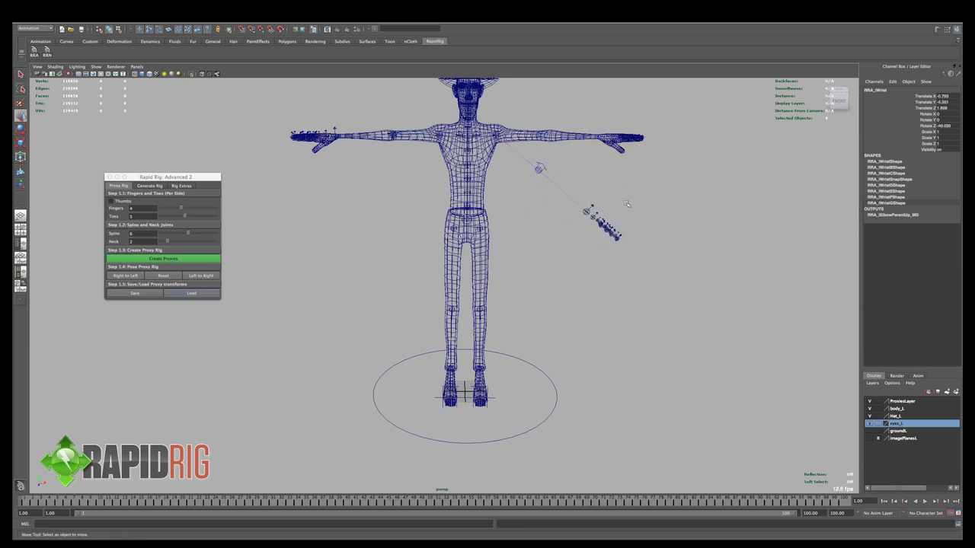
left_click(201, 274)
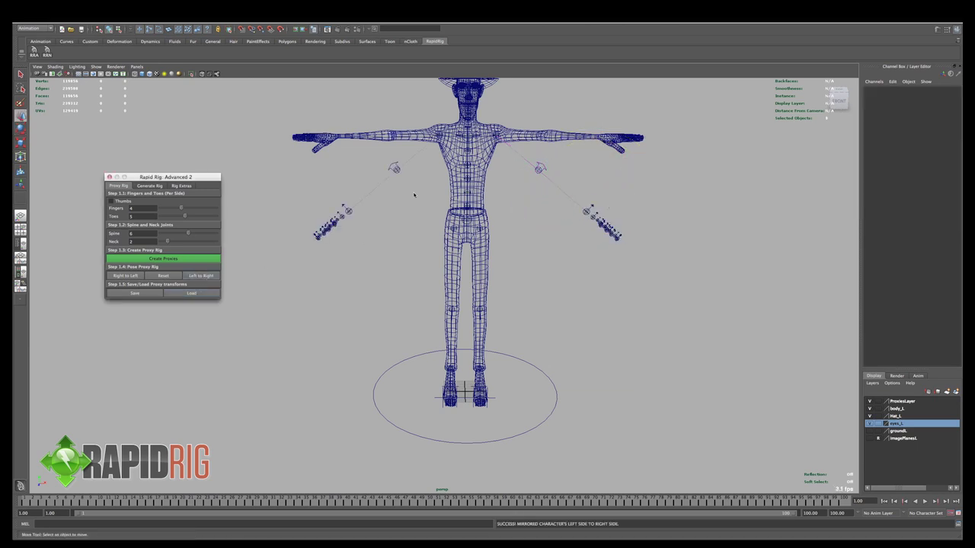
left_click_drag(414, 195, 346, 253, "alt")
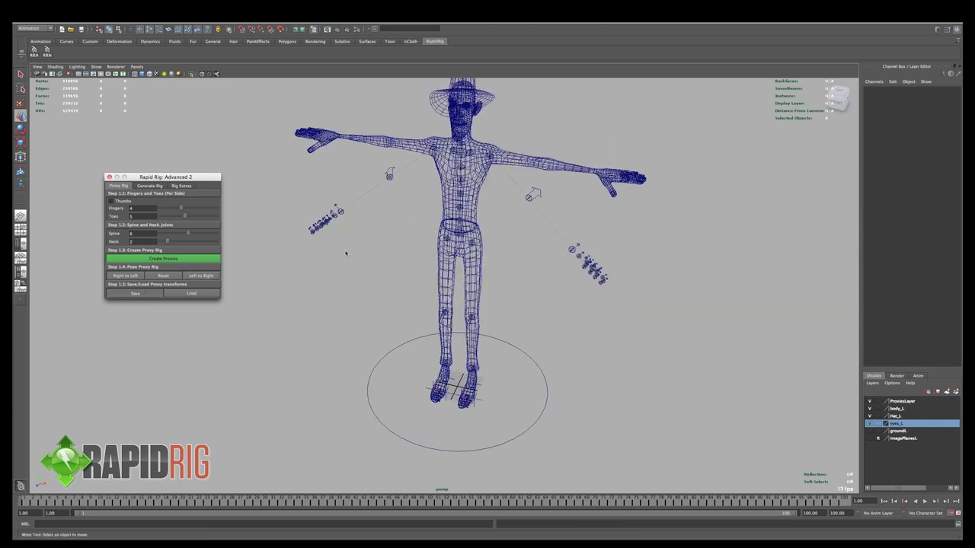
Save the current proxy transforms in the project's data folder as cowboy.
left_click(135, 293)
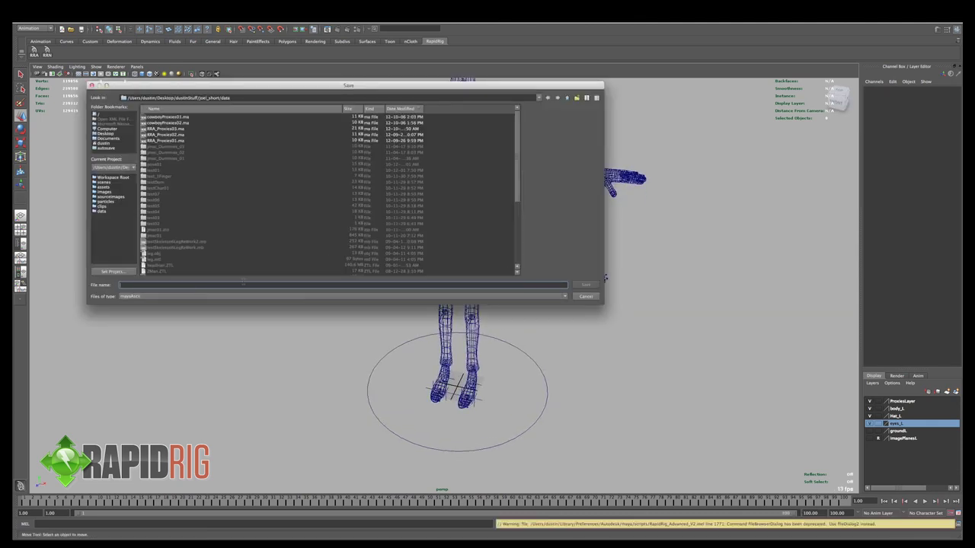
type("co")
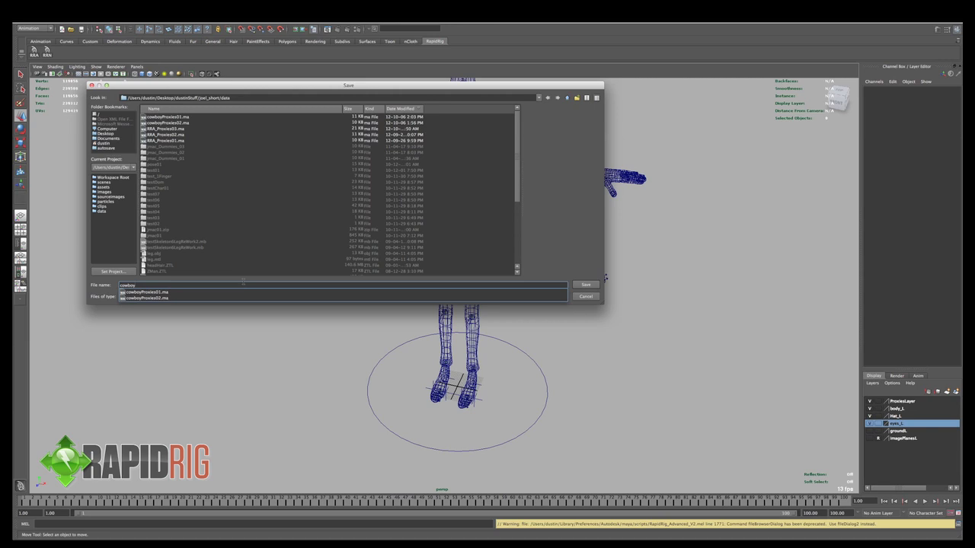
type("wboy")
key("Return")
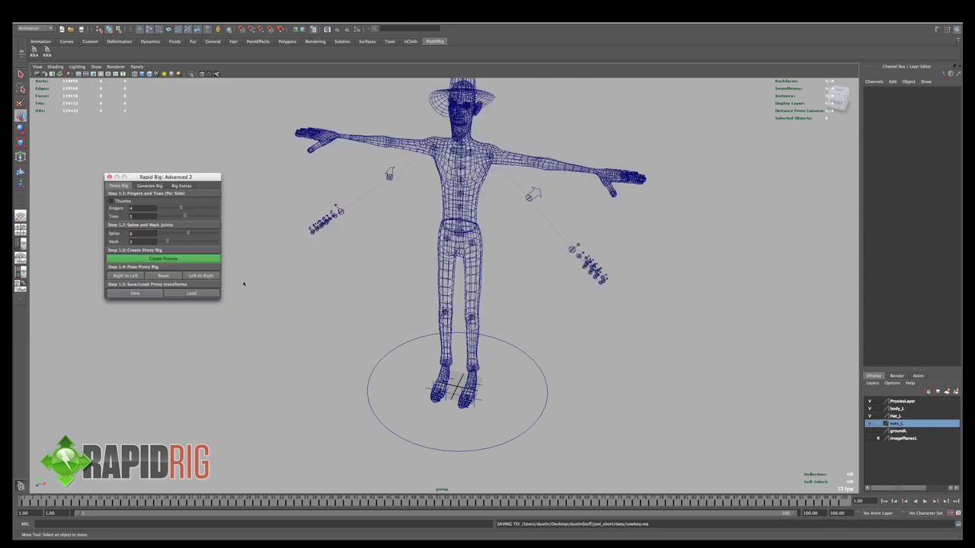
Save the angled-arm proxy transforms as a second file named cowboy_45degreesArms.
left_click(149, 294)
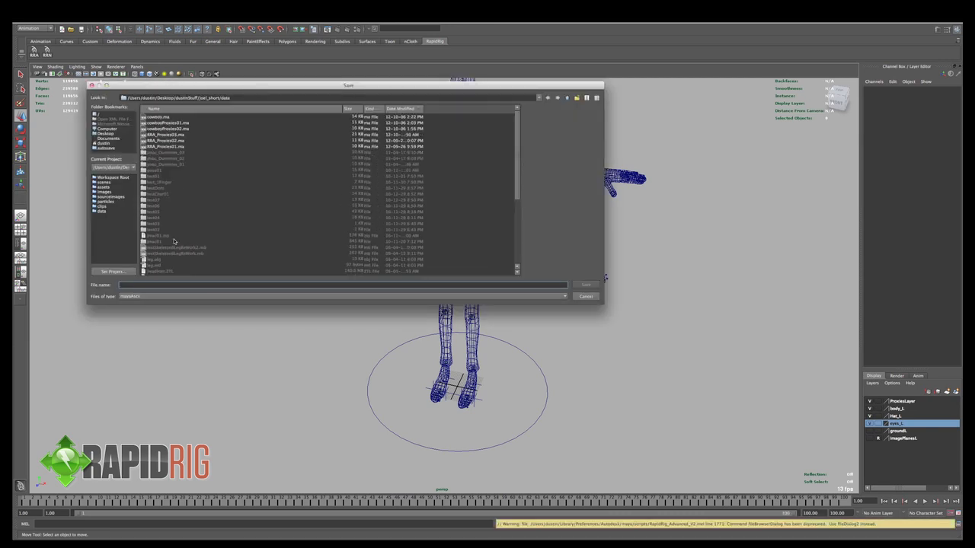
type("cowb")
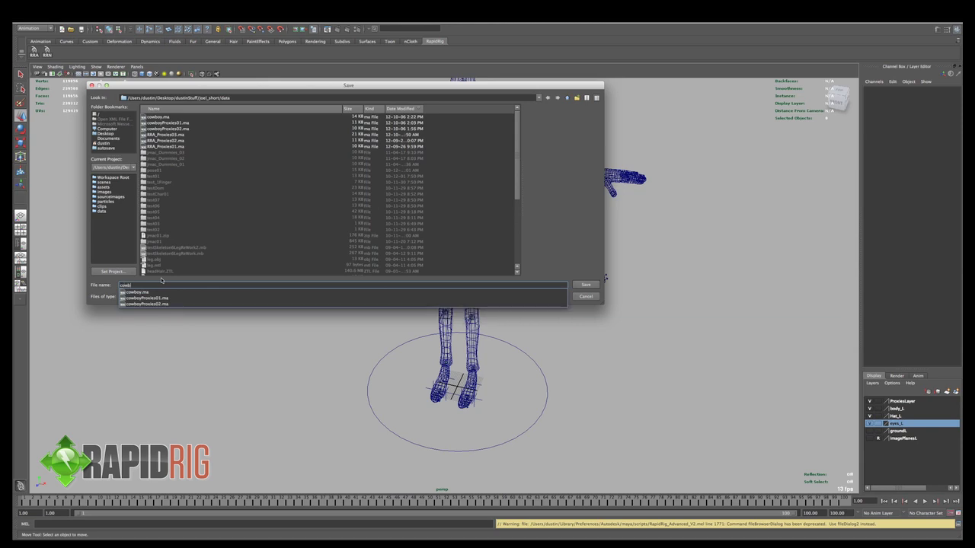
type("oy_45degreesArms")
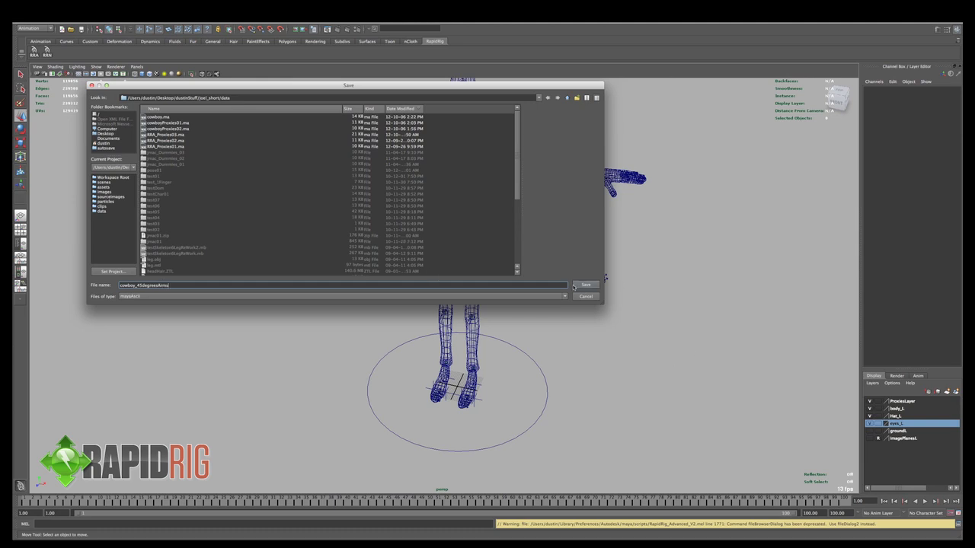
left_click(583, 286)
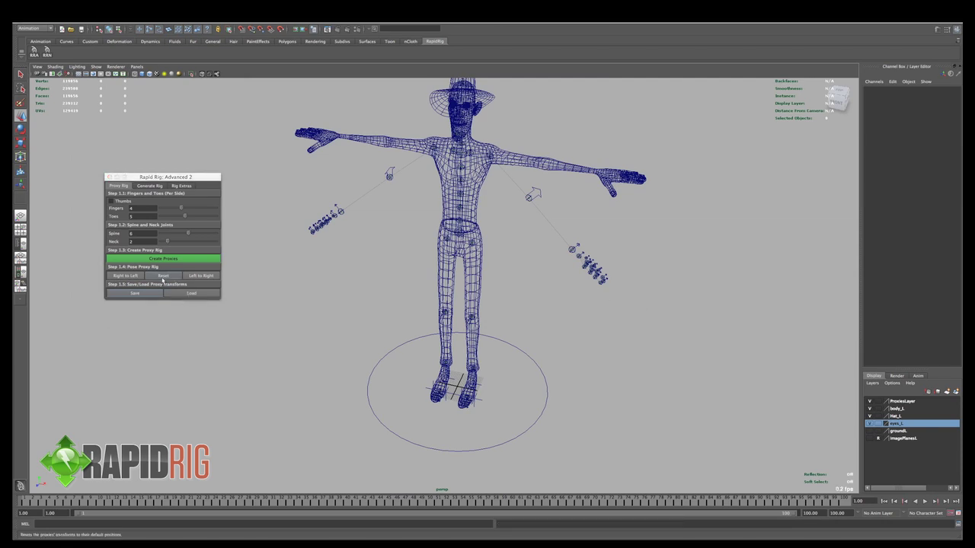
Reset the proxies to their default positions and load the saved cowboy_45degreesArms transforms back onto them.
left_click(162, 277)
left_click(342, 329)
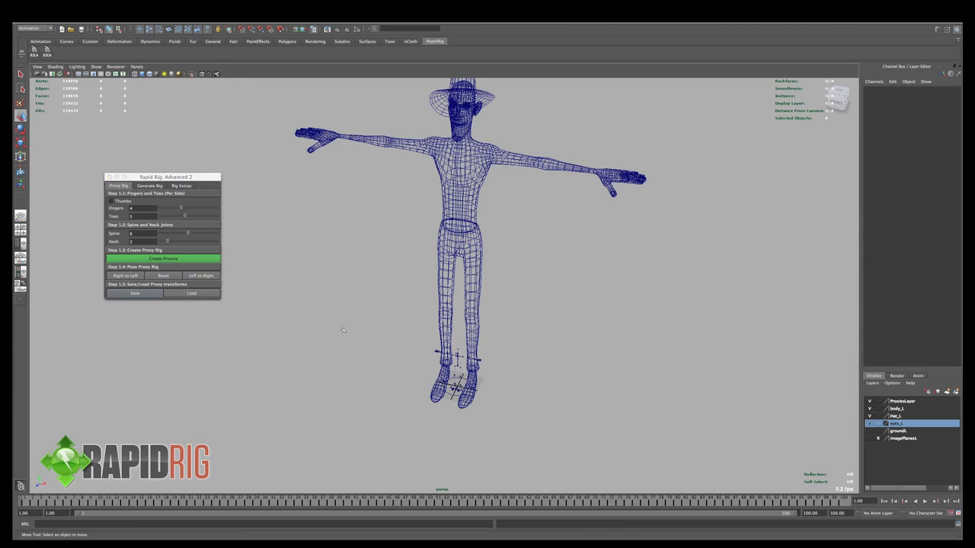
left_click(200, 293)
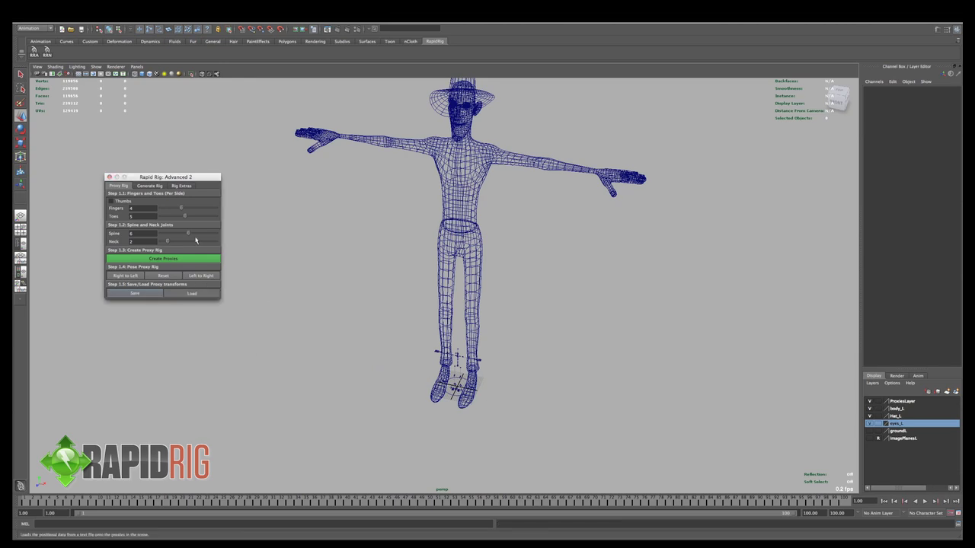
double_click(201, 139)
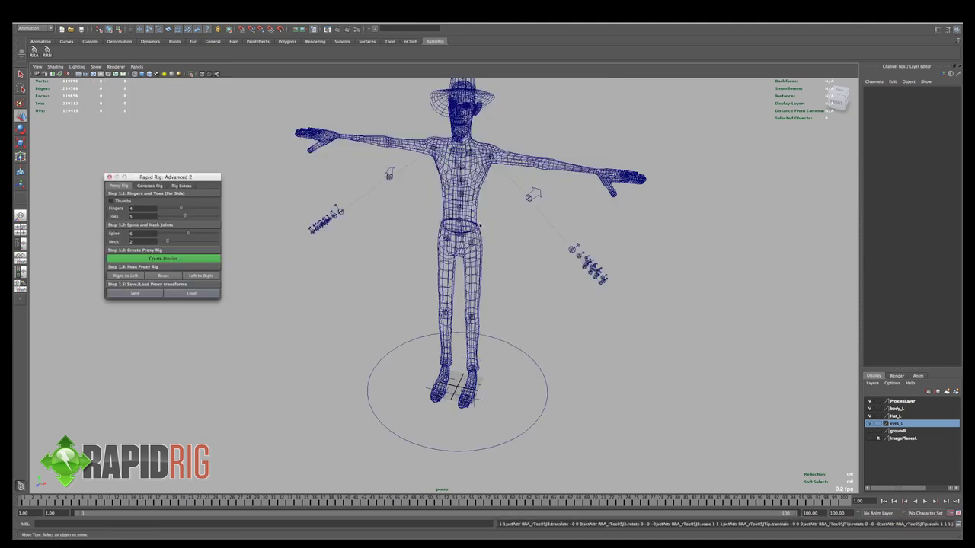
left_click_drag(615, 246, 441, 242, "alt")
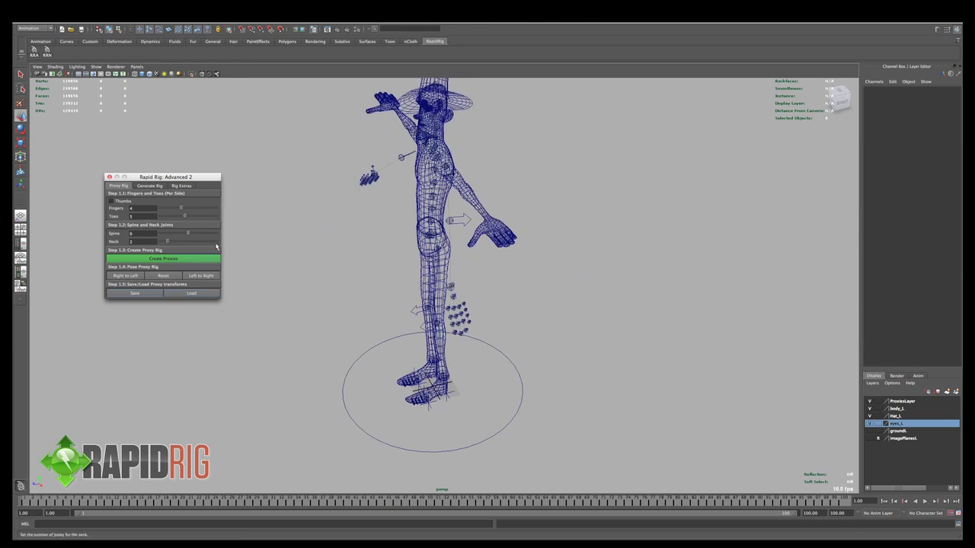
left_click_drag(300, 285, 395, 259, "alt")
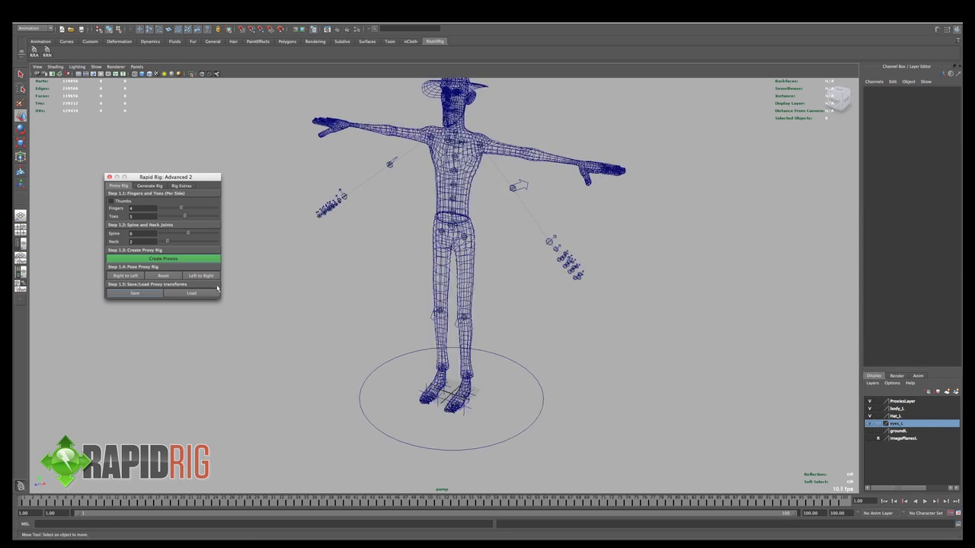
Delete the existing proxy rig from the scene.
left_click(181, 186)
left_click(163, 201)
left_click(469, 282)
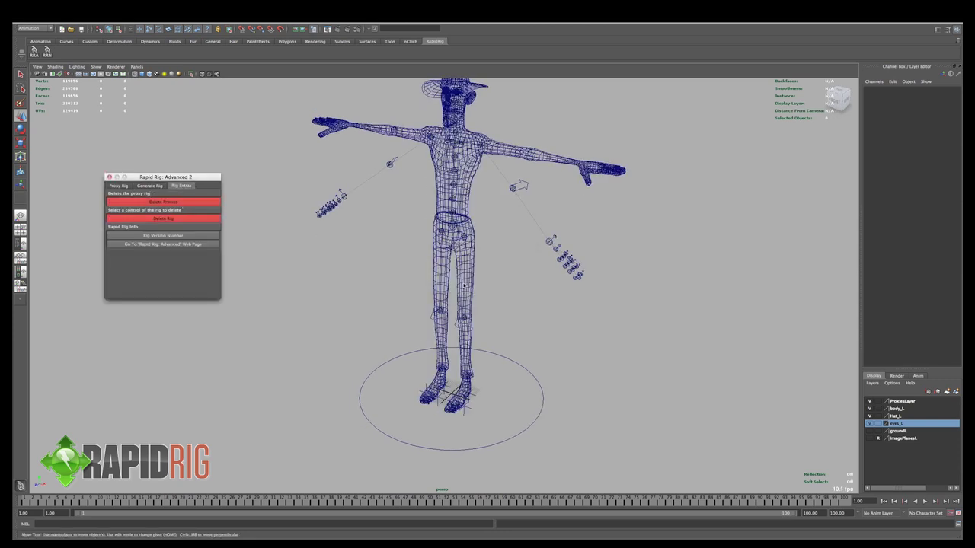
Create new proxies with thumbs enabled, 4 fingers, 1 toe, 6 spine joints and 3 neck joints.
left_click(119, 186)
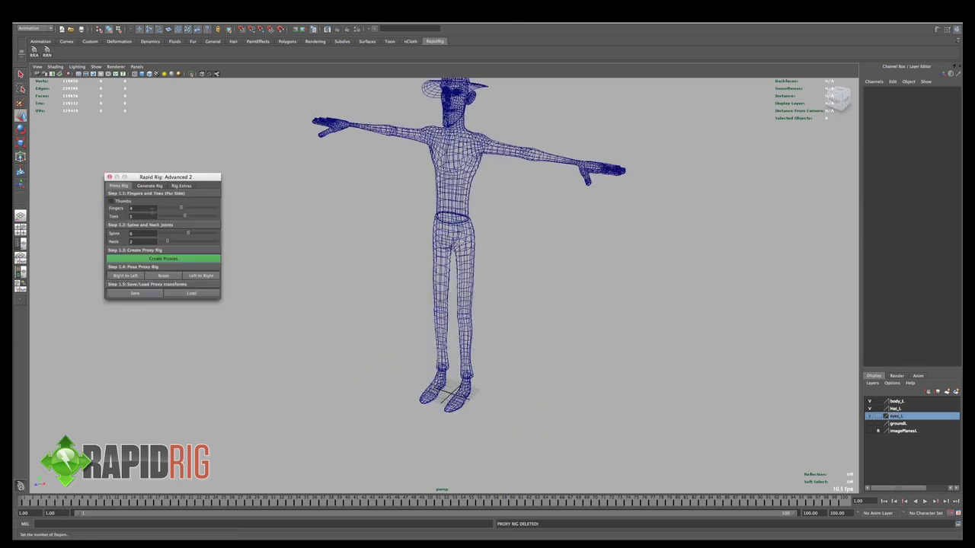
left_click_drag(184, 217, 148, 215)
left_click(122, 203)
mouse_move(173, 244)
left_mouse_down()
mouse_move(185, 244)
mouse_move(174, 243)
left_mouse_up()
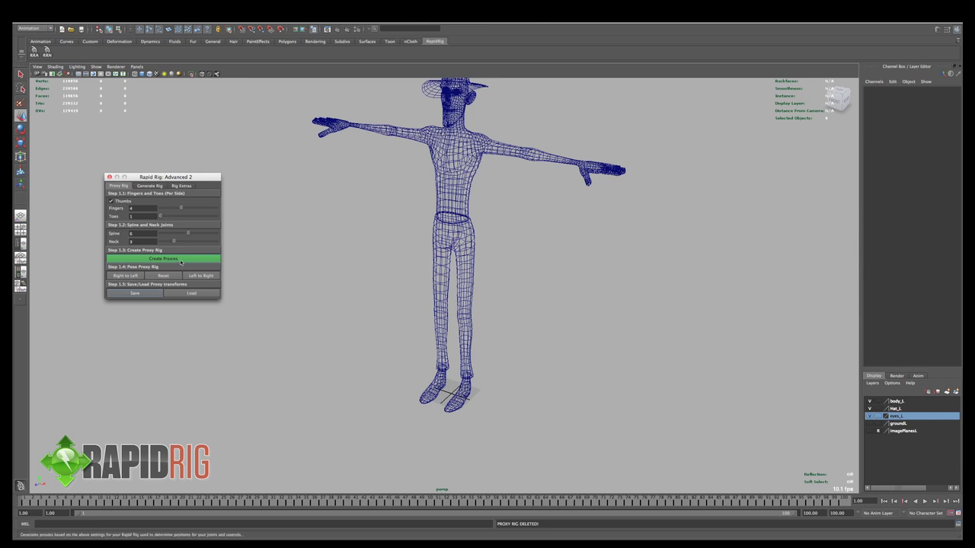
left_click(181, 261)
Load the cowboyProxies01 transforms onto the new proxies and display the character shaded.
left_click(191, 293)
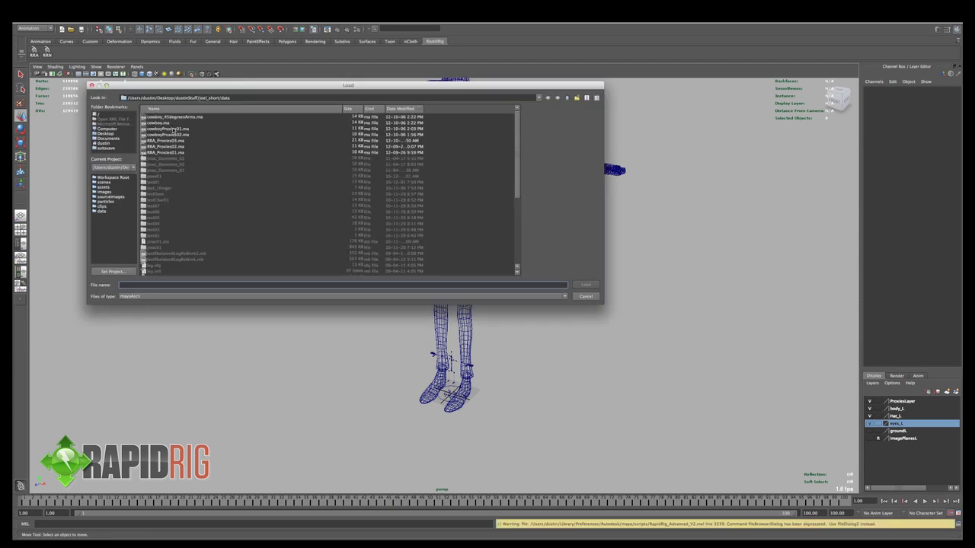
double_click(178, 129)
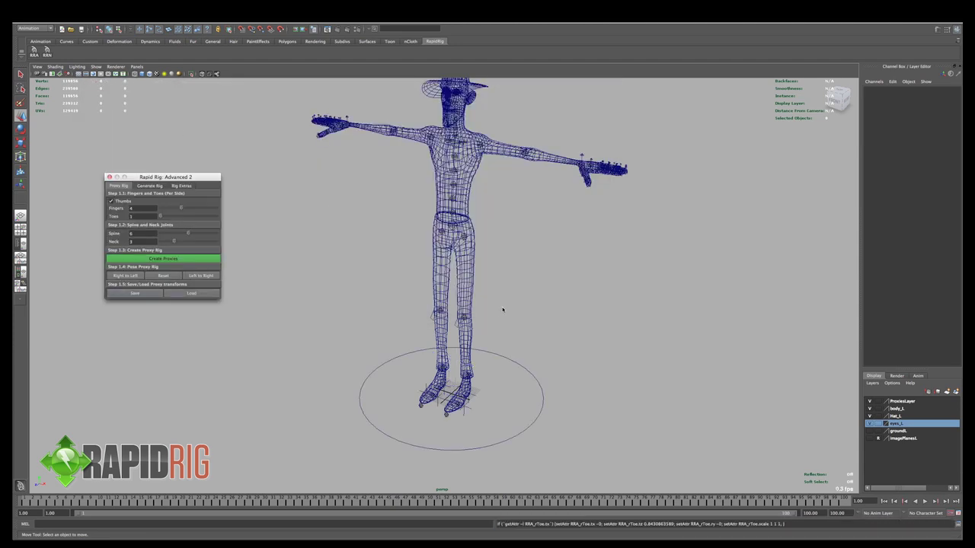
mouse_move(585, 280)
left_mouse_down("alt")
mouse_move(608, 278)
mouse_move(576, 263)
mouse_move(555, 308)
mouse_move(500, 300)
mouse_move(498, 315)
mouse_move(577, 302)
left_mouse_up("alt")
key("5")
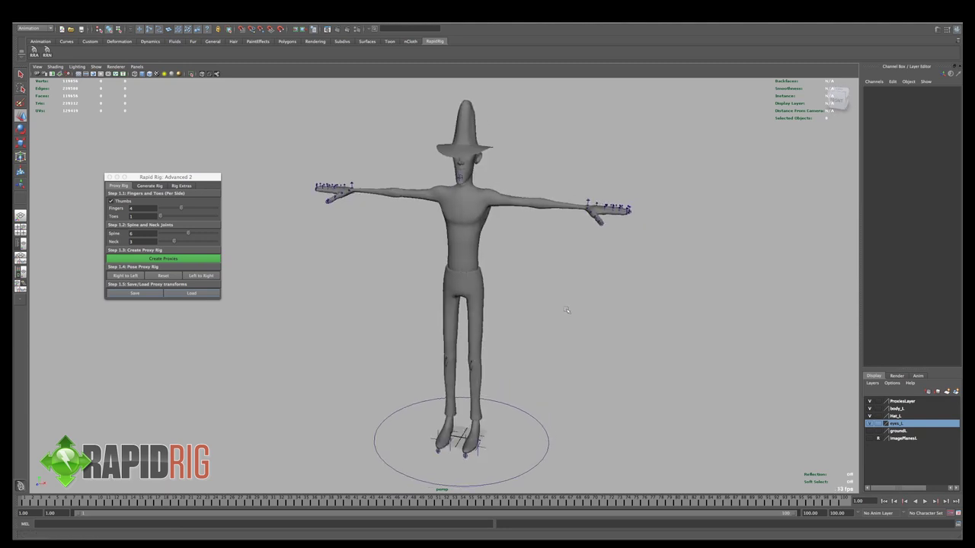
right_click_drag(576, 302, 573, 305, "alt")
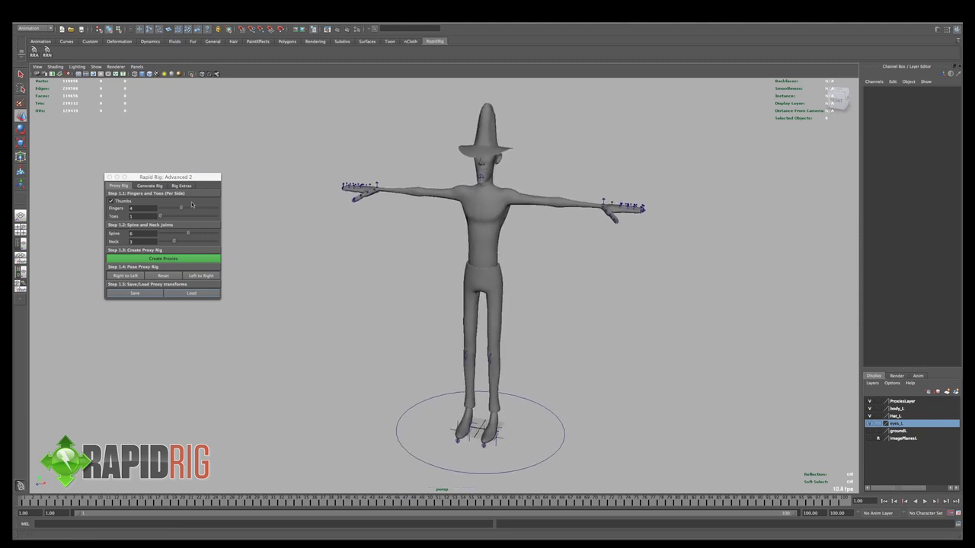
Open the settings for generating the character rig.
left_click(150, 187)
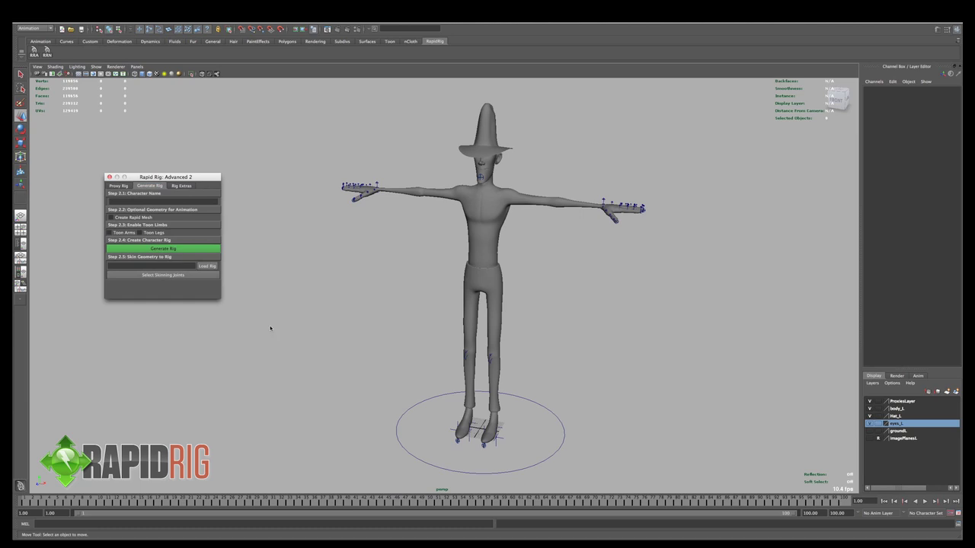